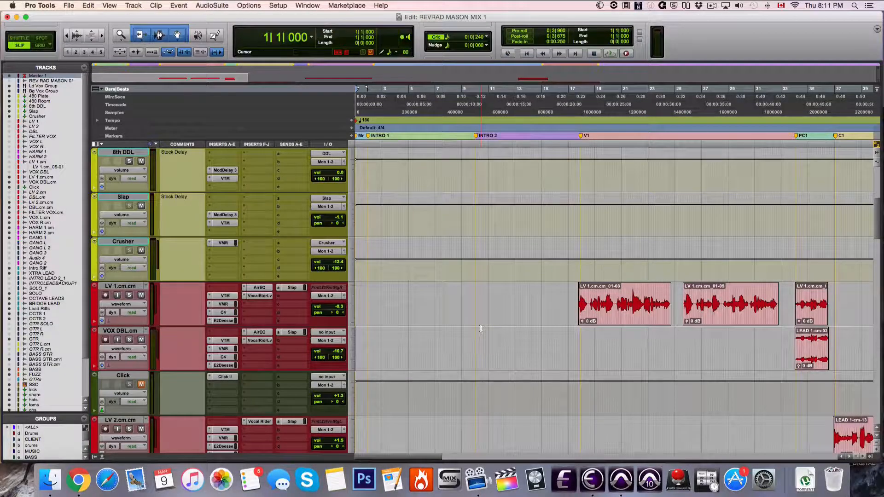
Step: Play the mix from about bar 7 in INTRO 1 into the V1 section, stopping around bar 25
key("t")
key("t")
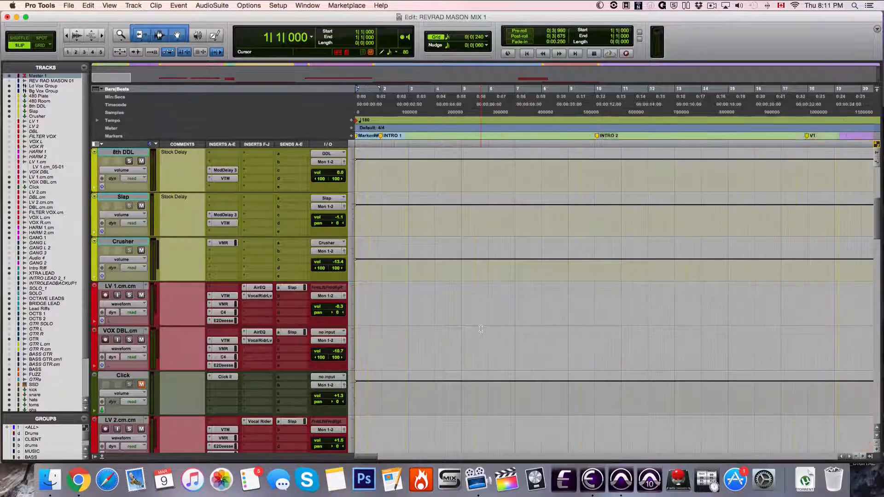
scroll(480, 329, "up", 5)
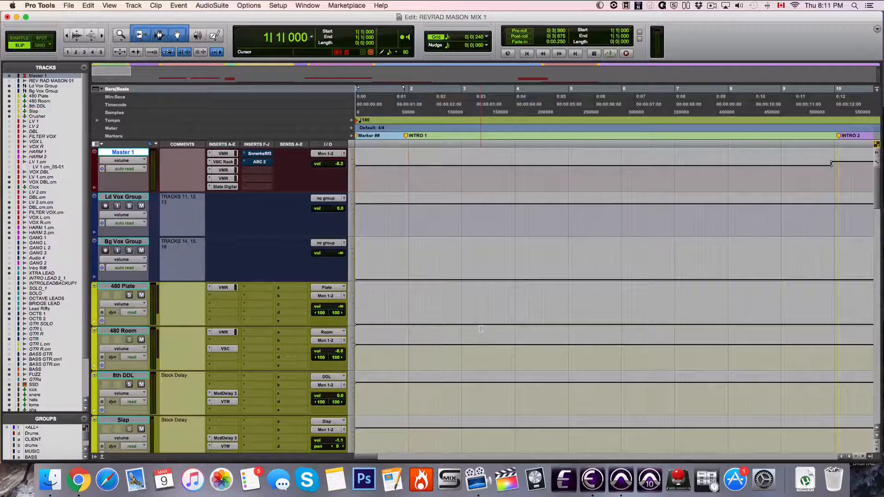
key("r")
key("r")
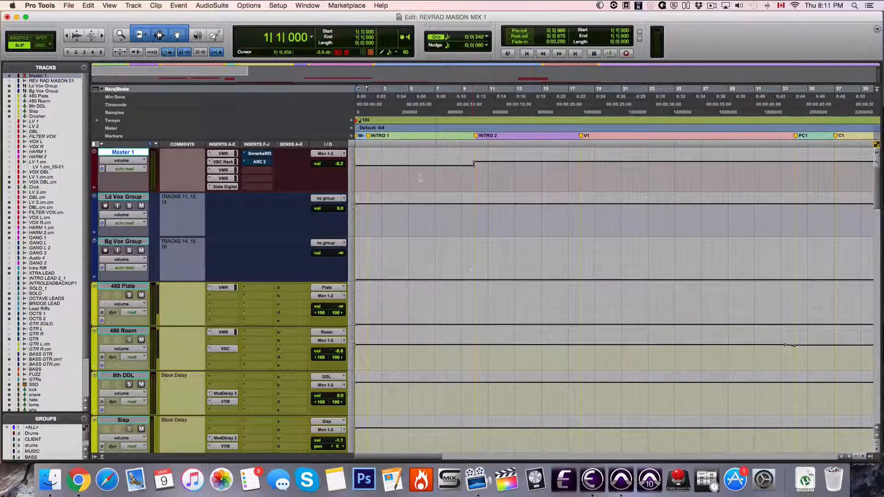
left_click(369, 118)
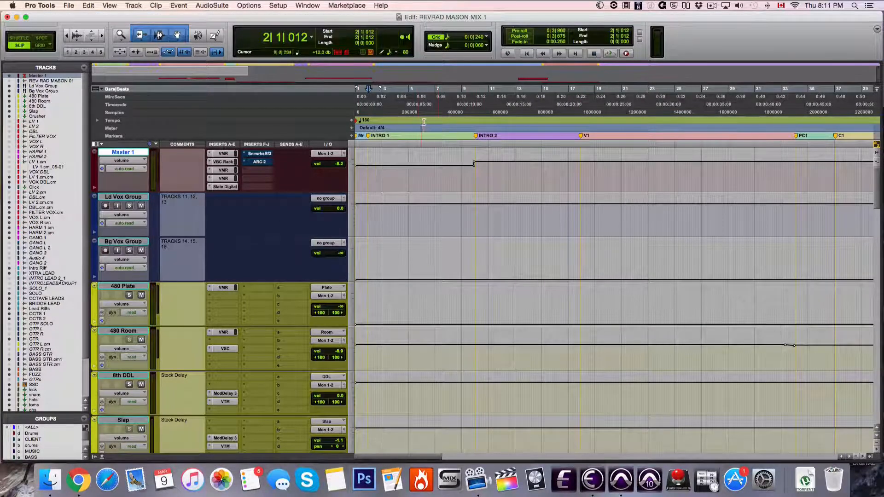
left_click(435, 117)
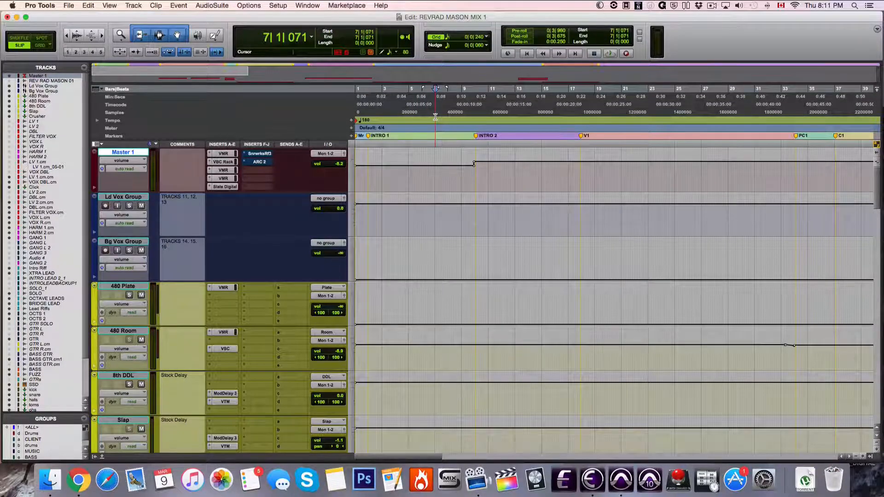
key("space")
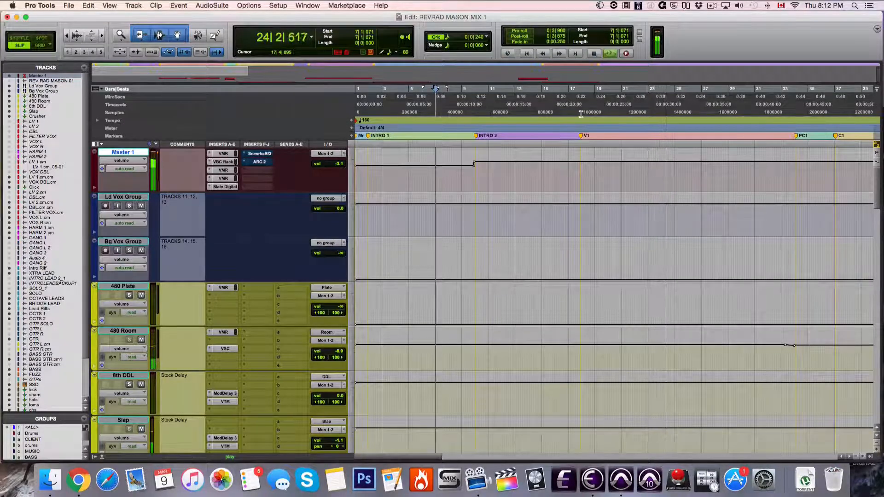
key("space")
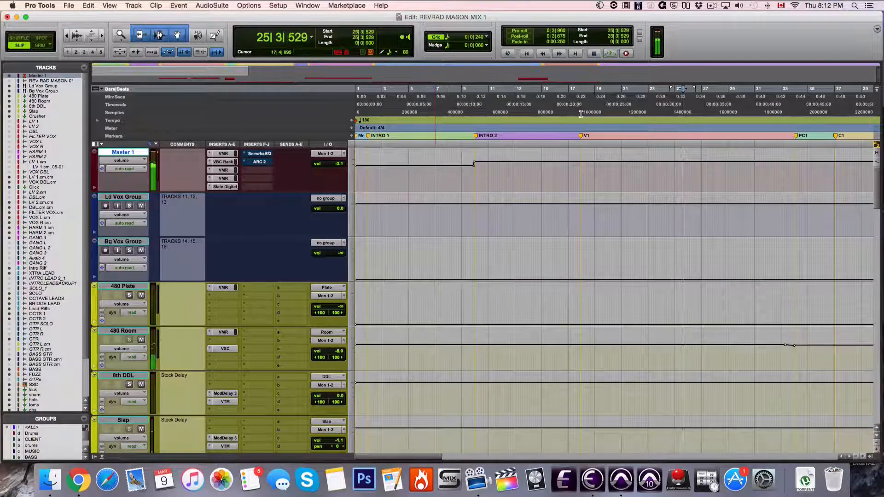
Step: Examine the Slate Digital mastering processor in the fifth insert of Master 1, then close its window
left_click(225, 179)
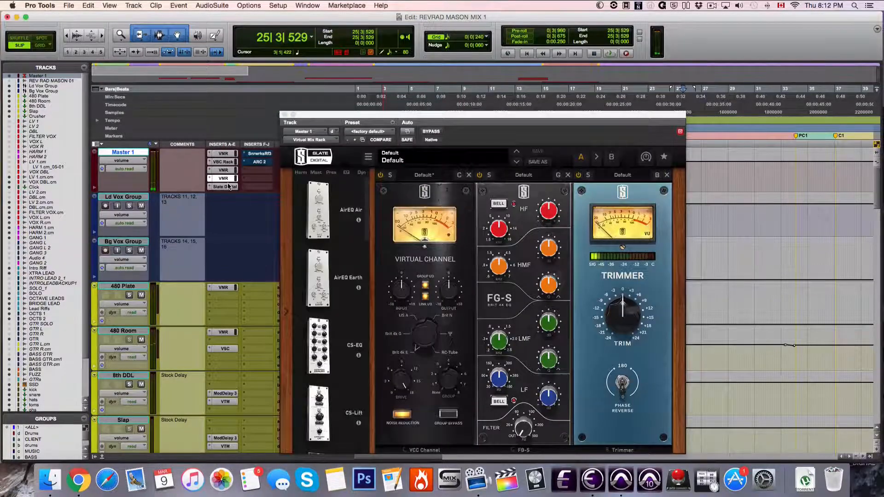
left_click(228, 184)
left_click_drag(460, 122, 278, 70)
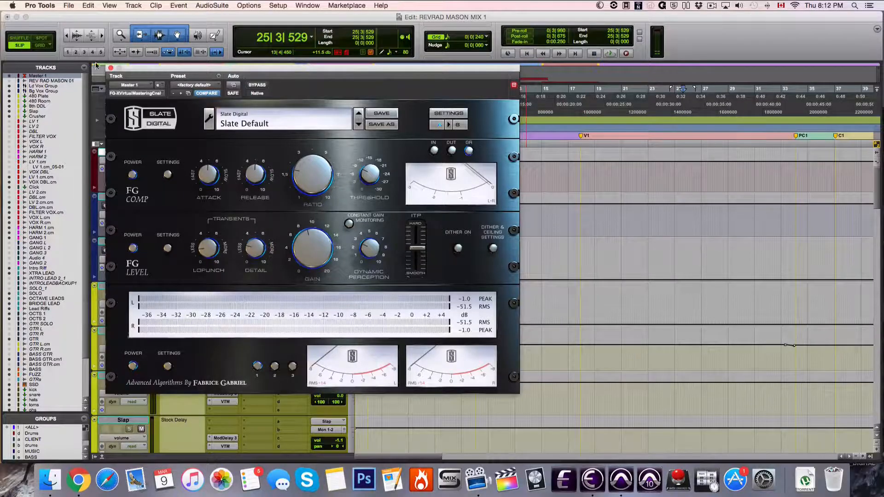
left_click(111, 67)
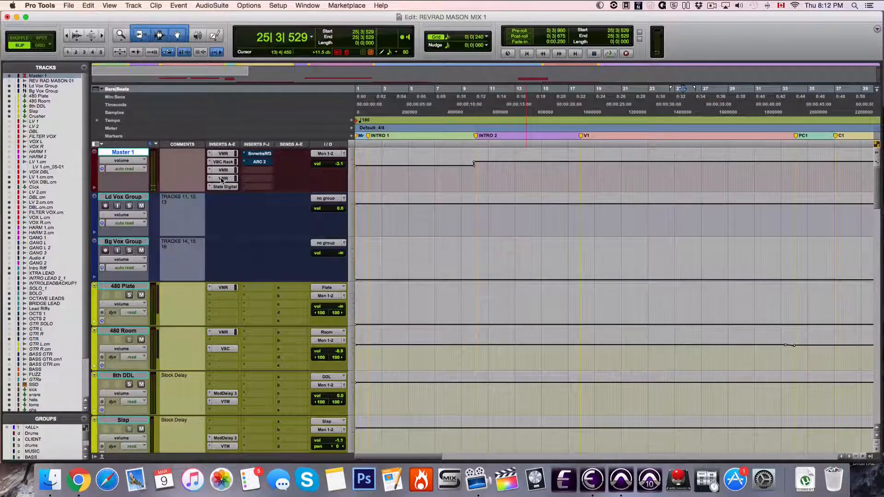
Step: Inspect the Virtual Mix Rack plug-ins in the third and fourth inserts of Master 1, then close the window
left_click(225, 186)
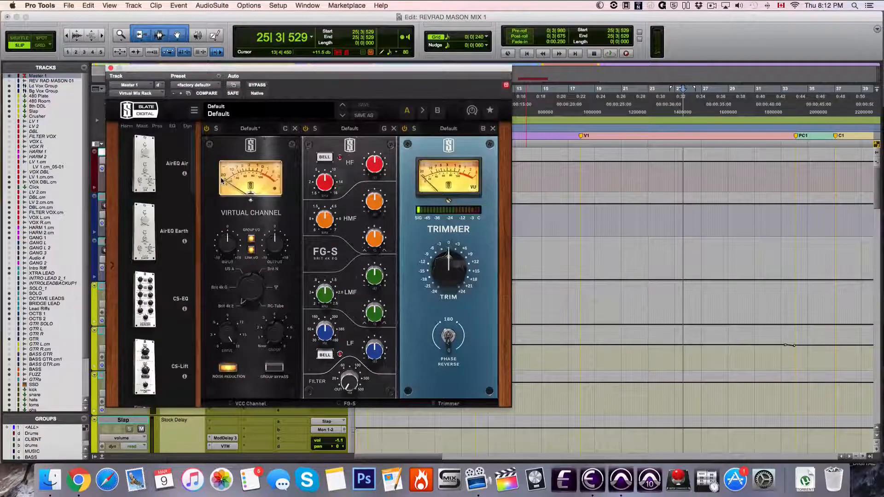
left_click_drag(220, 67, 483, 68)
left_click(224, 169)
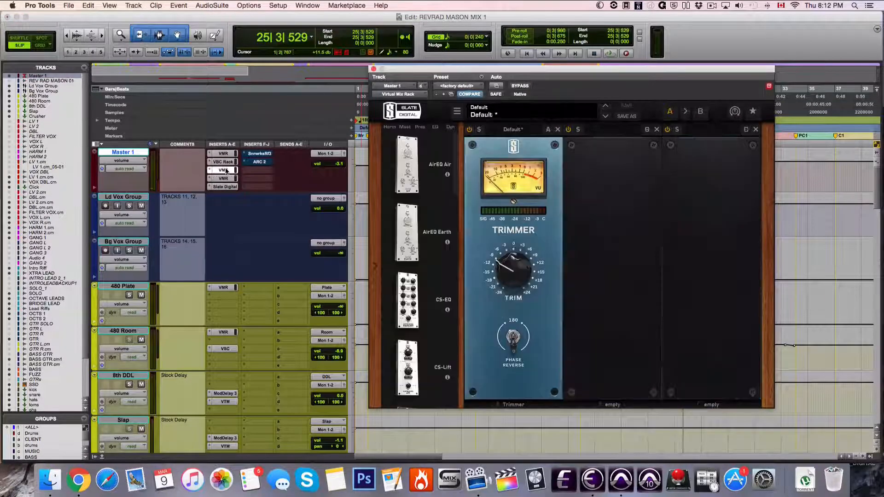
left_click(225, 178)
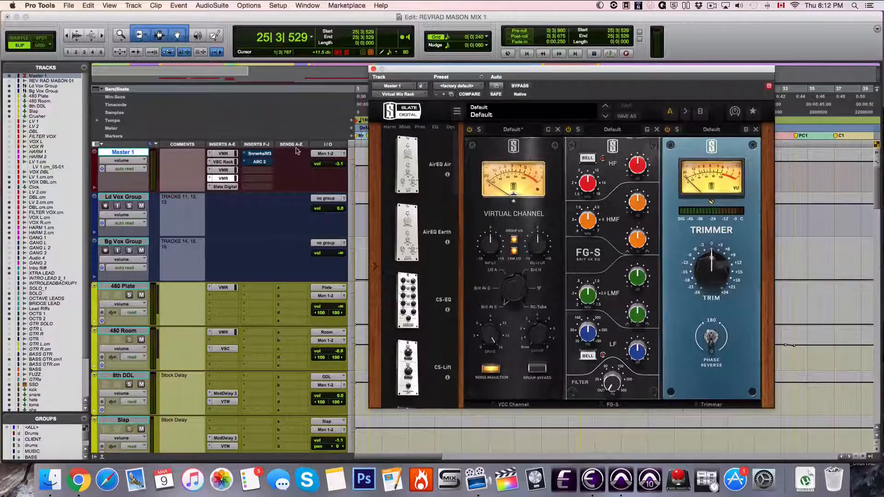
left_click(374, 69)
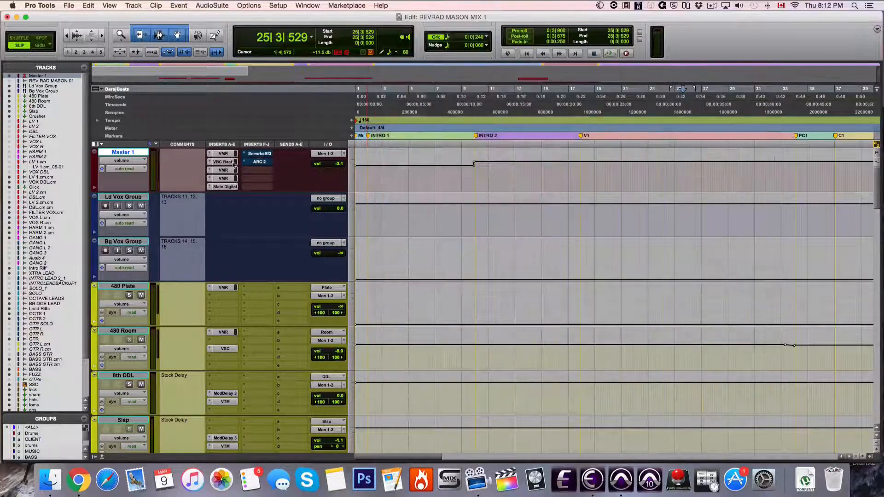
Step: Open the VBC Rack on Master 1 and compare it bypassed and active while playing from just before V1
left_click(221, 162)
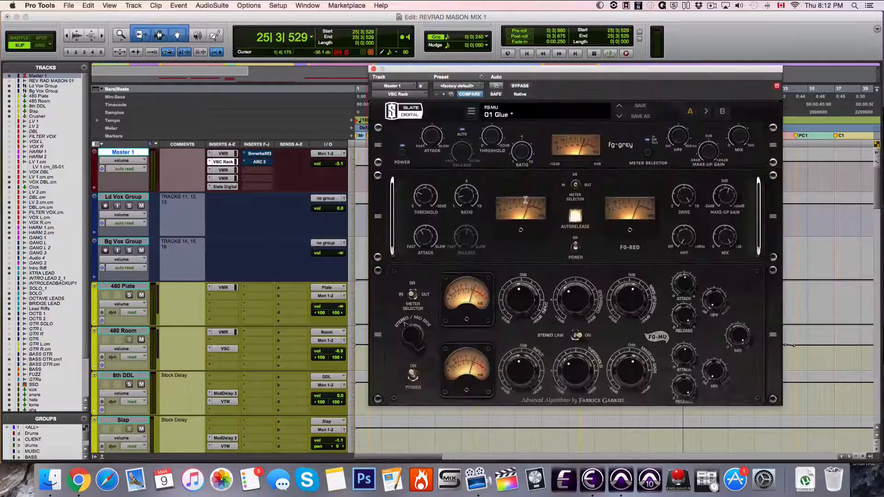
left_click_drag(512, 70, 191, 41)
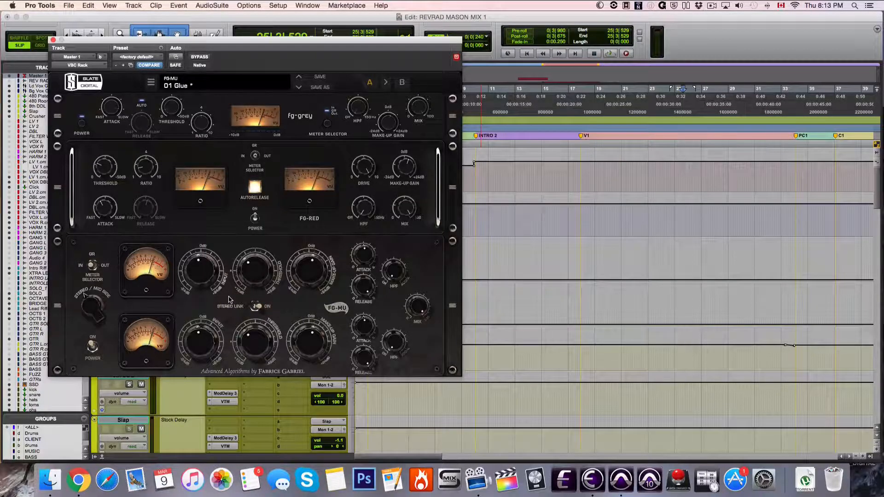
left_click(558, 121)
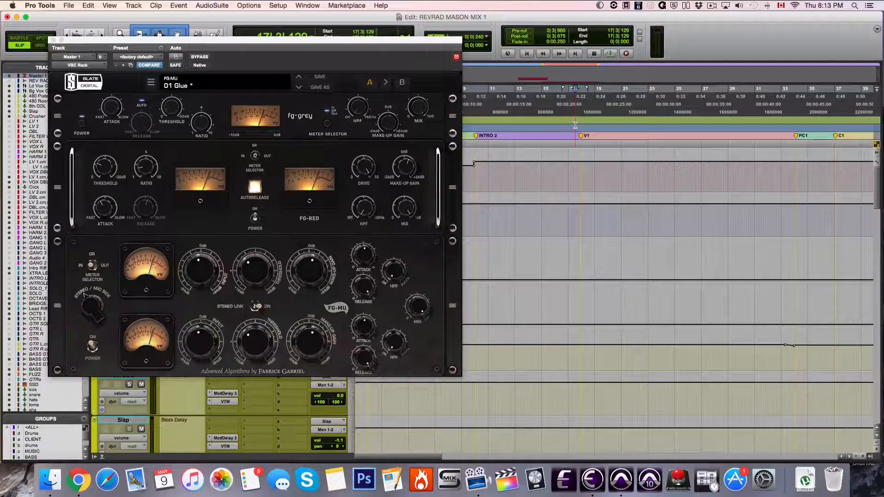
key("space")
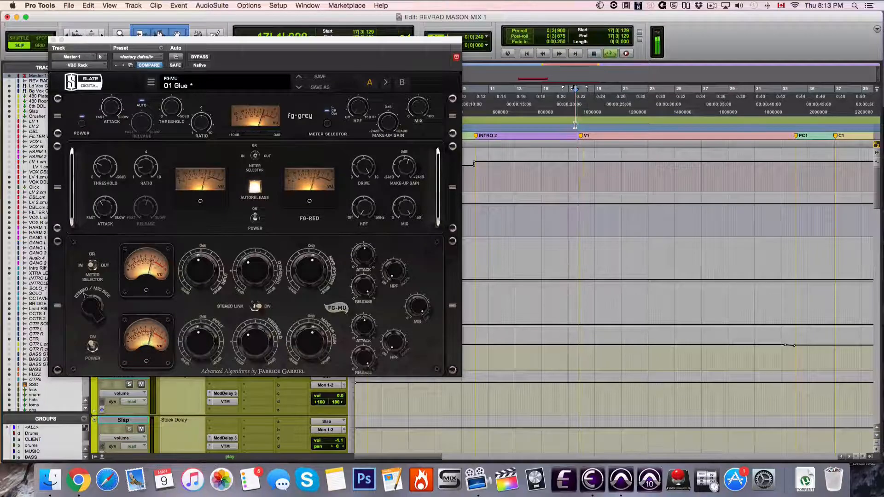
left_click(200, 57)
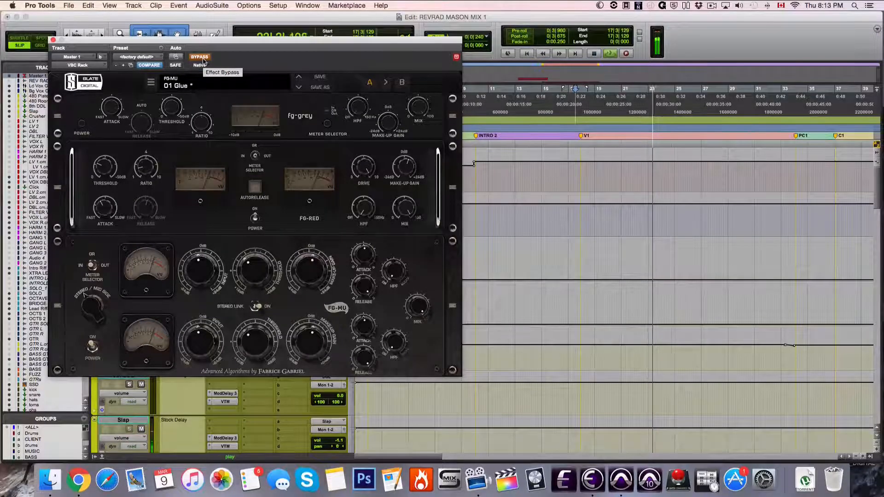
left_click(200, 57)
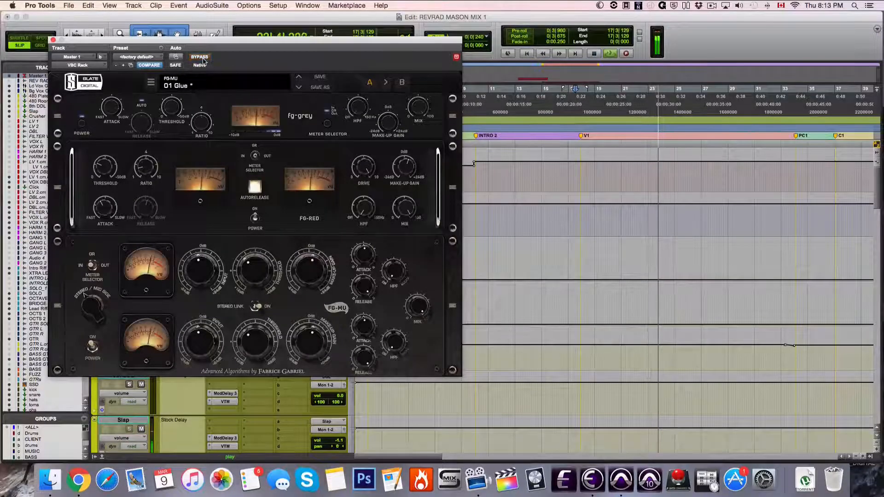
Step: Compare the mix with the FG-MU compressor switched off and back on, then close the VBC Rack
left_click(93, 348)
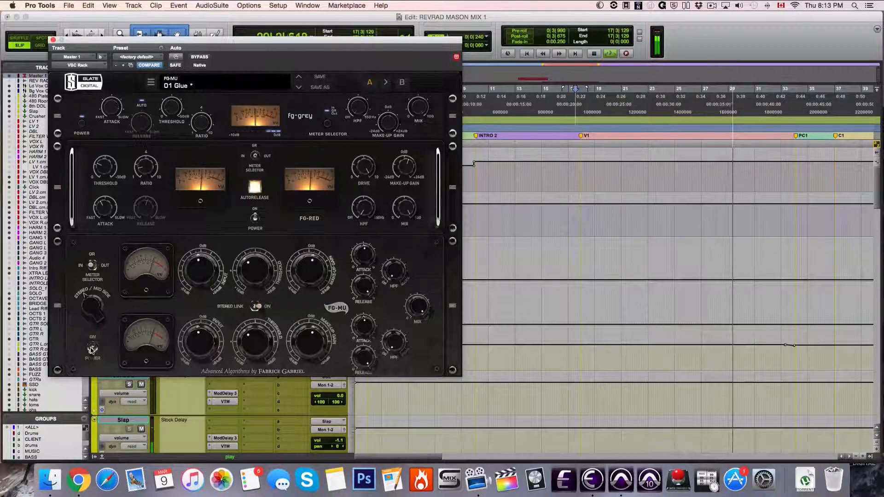
left_click(92, 349)
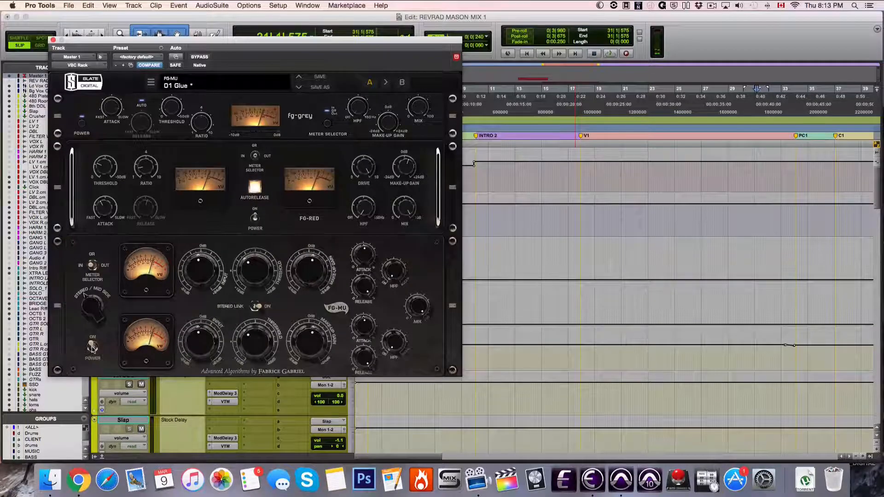
left_click(54, 40)
Step: Open the first Virtual Mix Rack on Master 1 and audition the equalizer's LMF band off and on from just before V1
left_click(222, 155)
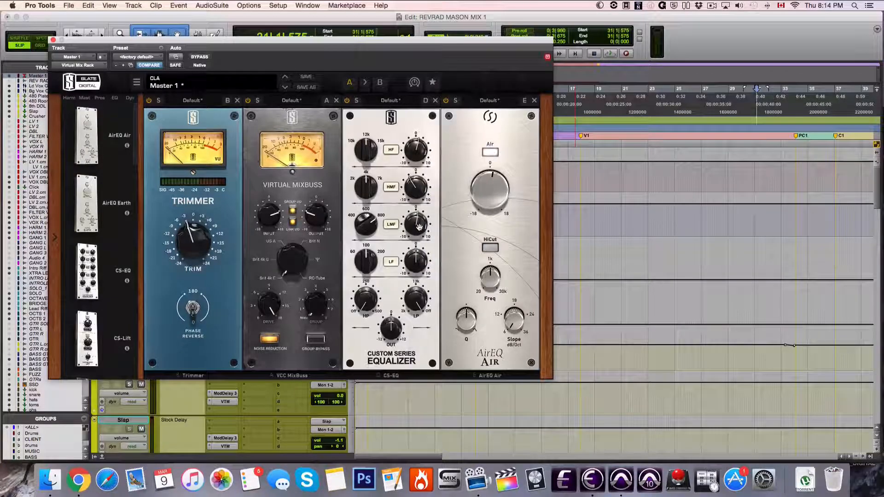
left_click(577, 127)
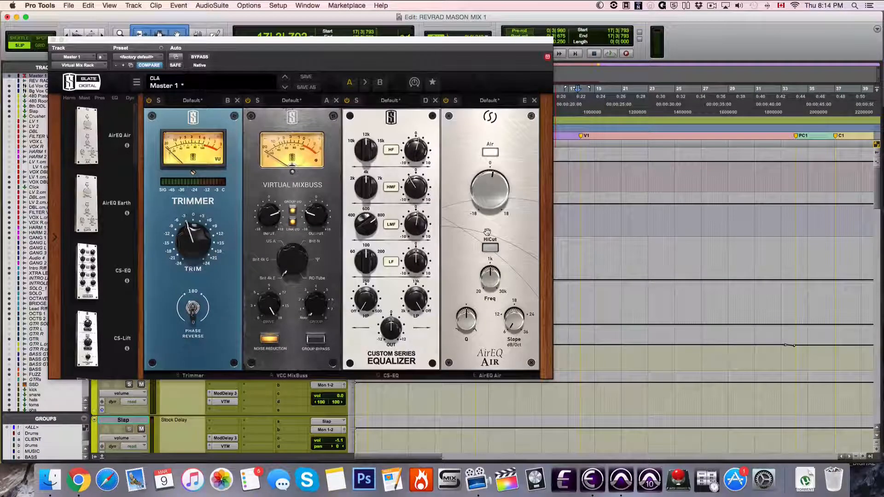
left_click(478, 379)
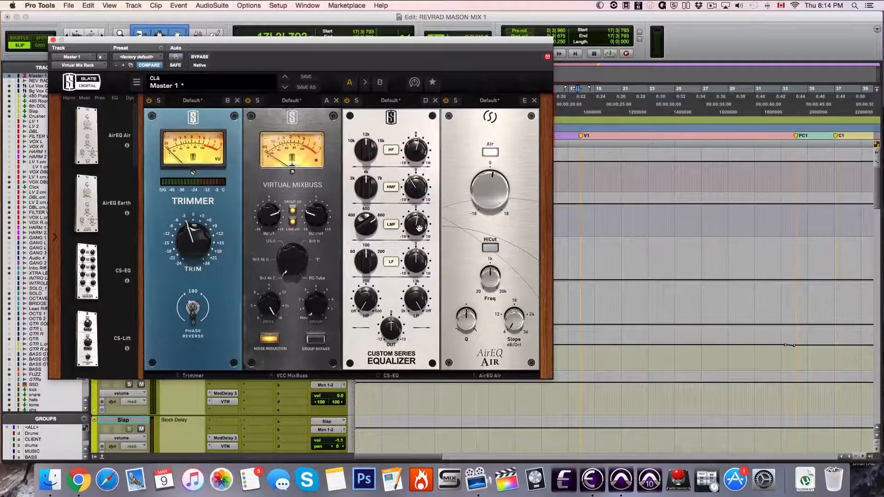
mouse_move(419, 229)
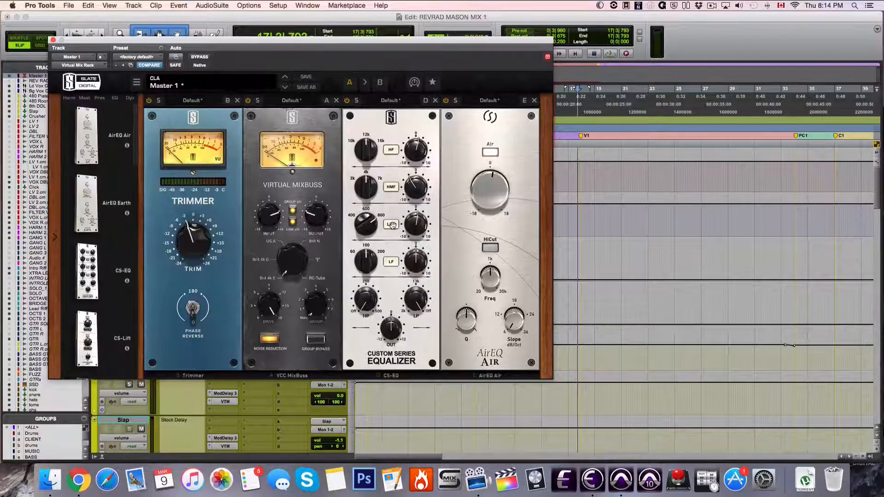
key("space")
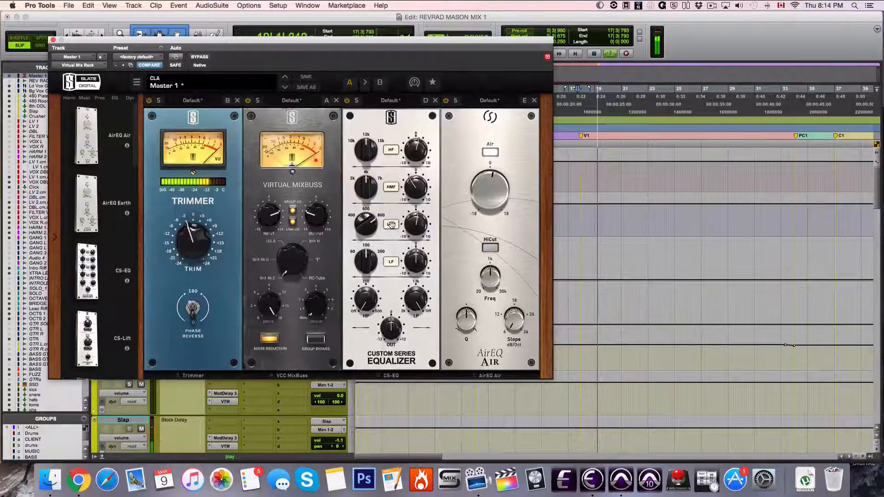
left_click(392, 225)
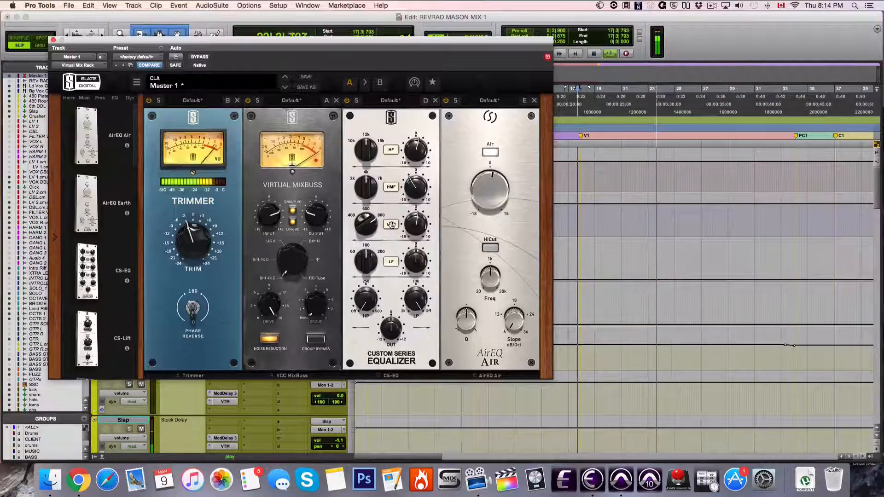
left_click(391, 225)
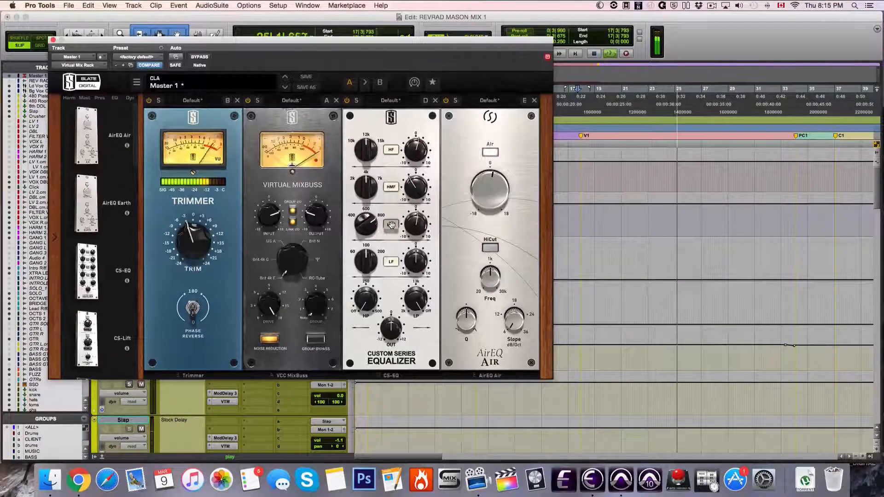
key("space")
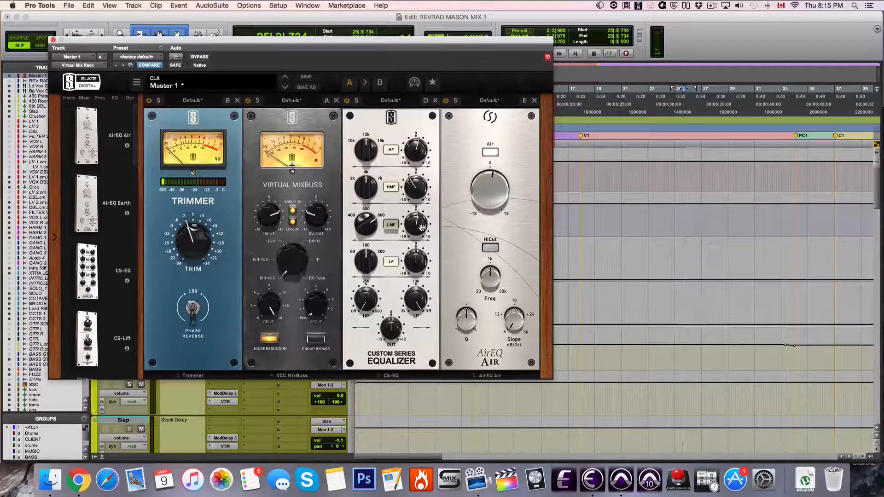
left_click(398, 224)
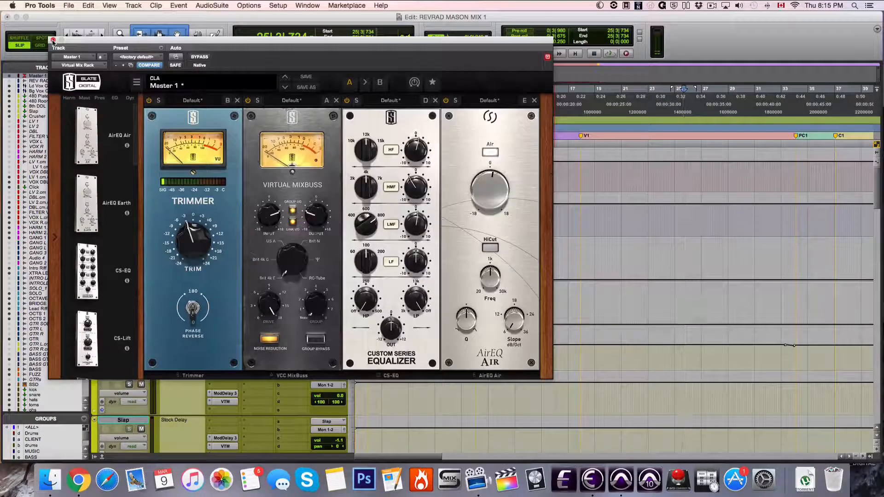
Step: Audition the AirEQ Air module's Air band off and on while playing from about bar 24, then close the Virtual Mix Rack
left_click(667, 111)
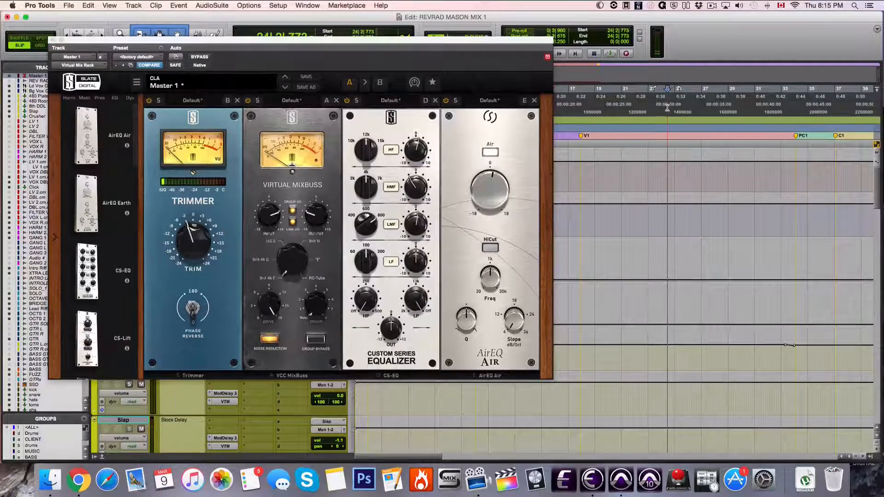
left_click(491, 153)
key("space")
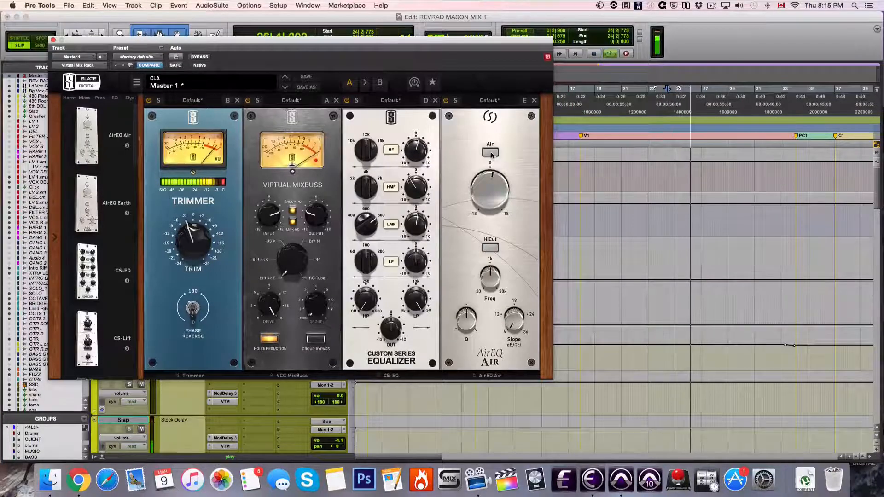
left_click(491, 153)
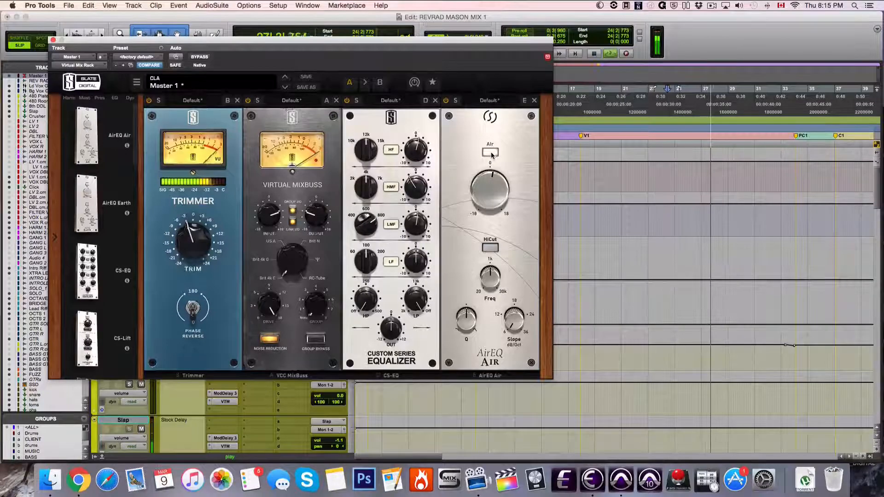
left_click(491, 153)
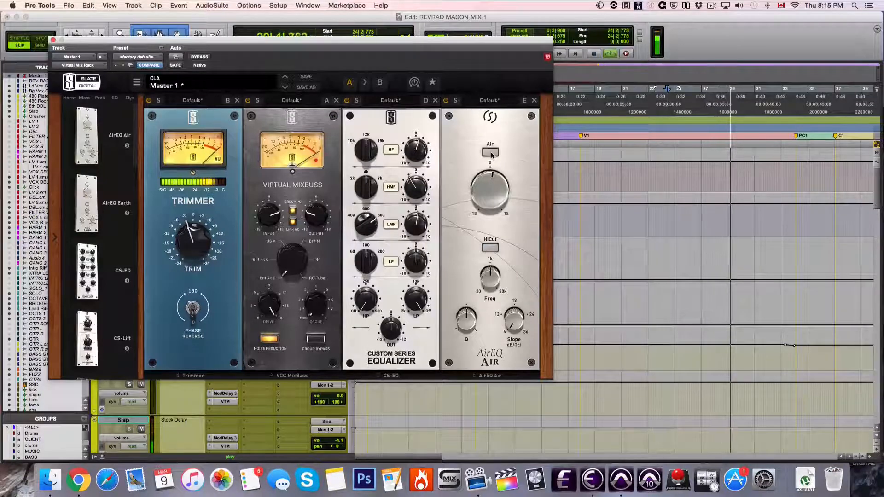
left_click(491, 152)
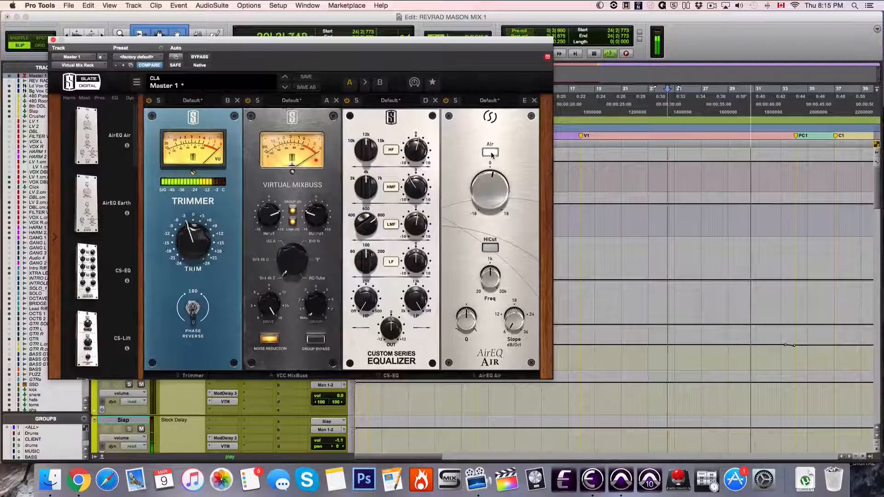
key("space")
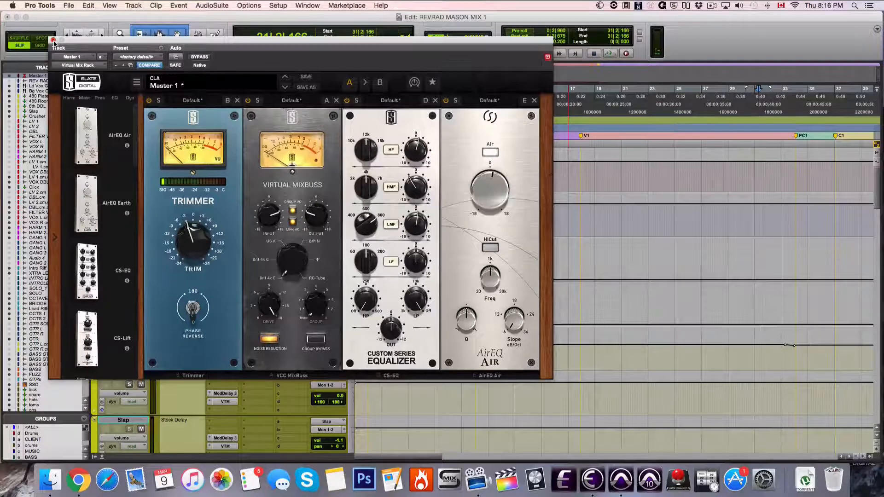
left_click(53, 40)
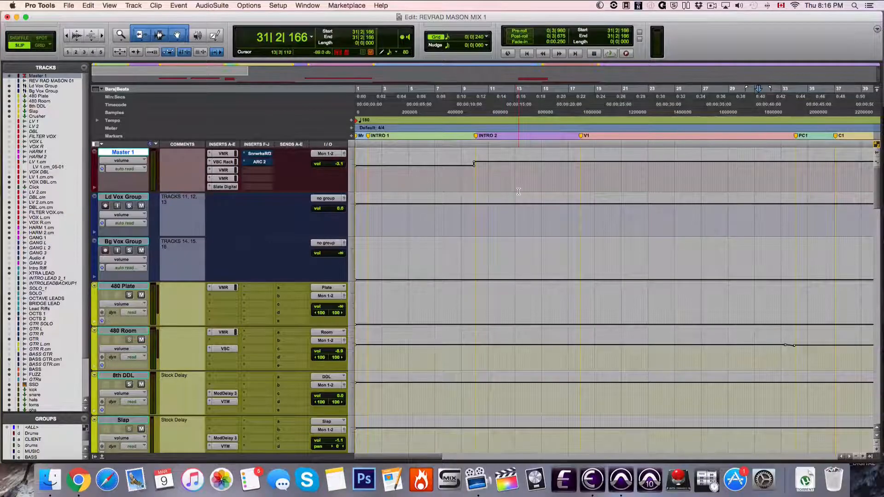
Step: Locate the drum tracks below the bass and select the SoCal-03 clip on the SSD track
scroll(214, 293, "down", 10)
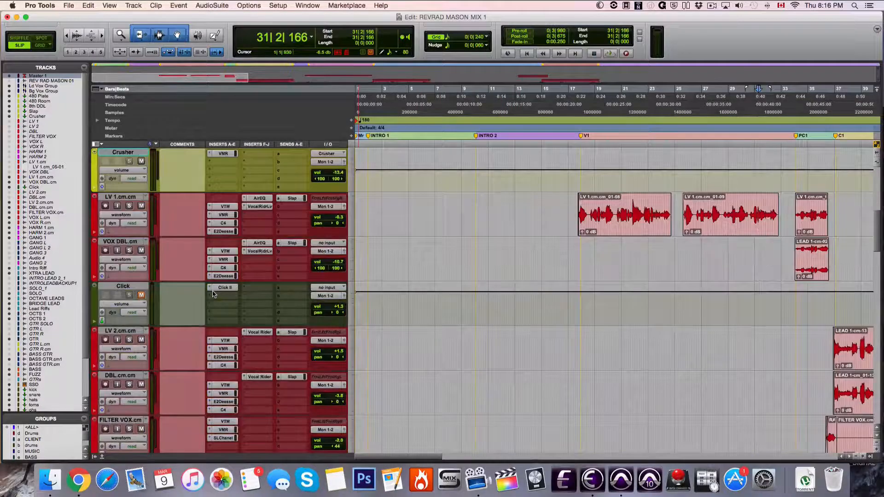
scroll(213, 294, "down", 15)
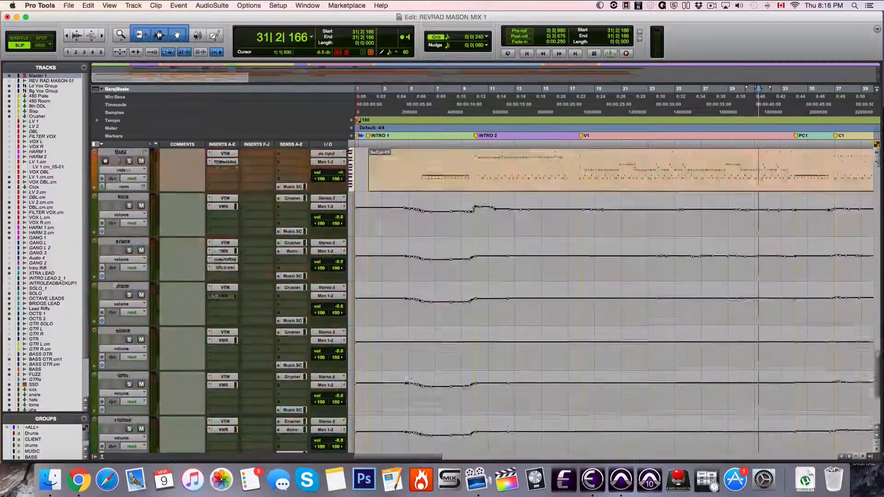
scroll(213, 294, "down", 5)
scroll(214, 294, "up", 3)
scroll(213, 294, "up", 1)
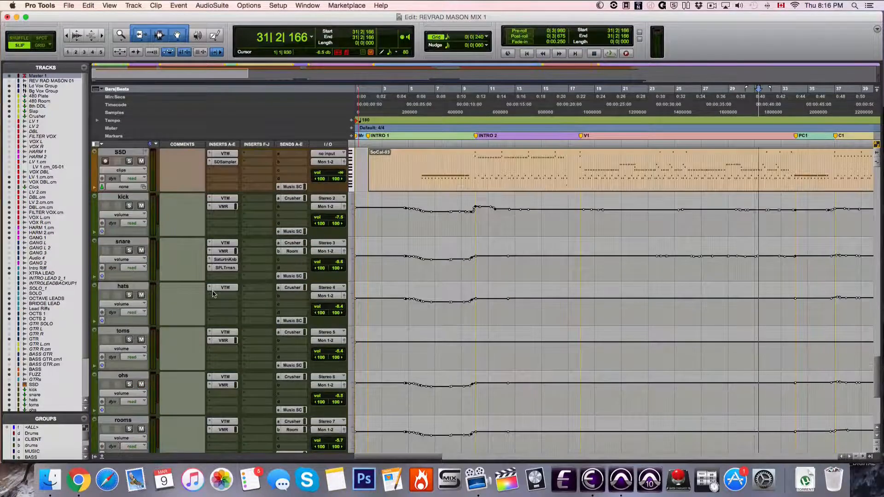
scroll(213, 294, "down", 3)
scroll(213, 294, "up", 3)
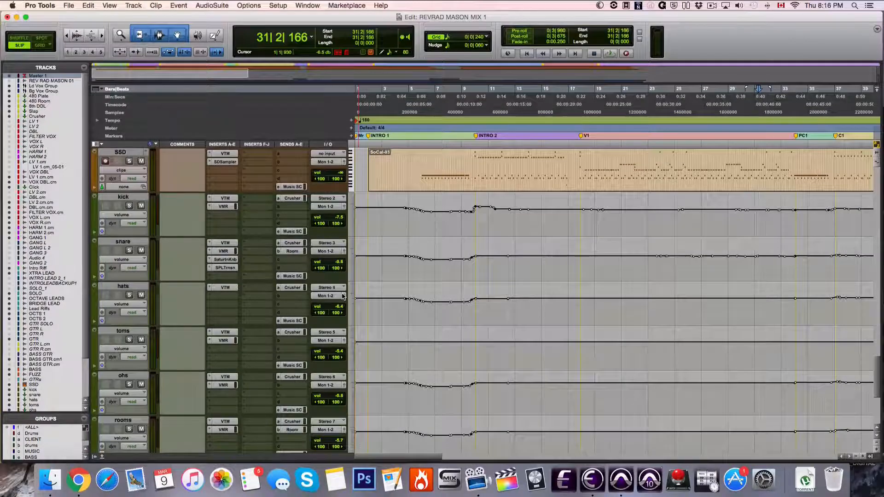
scroll(342, 296, "up", 2)
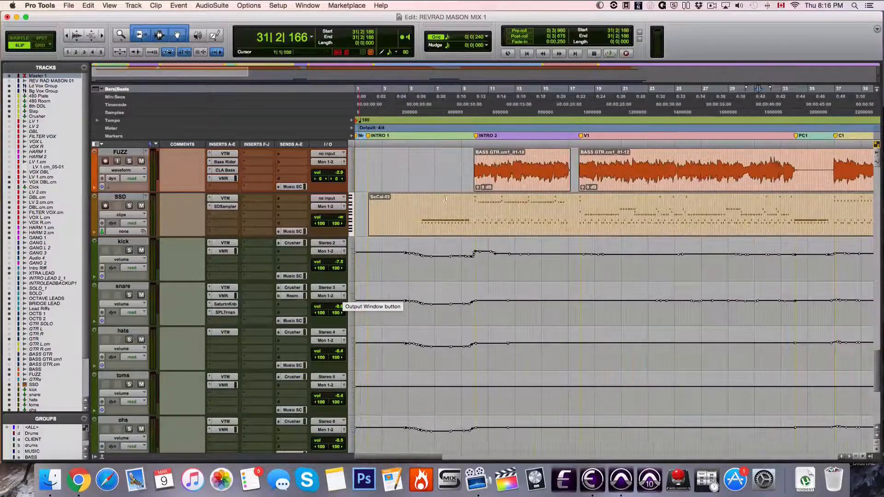
left_click(457, 230)
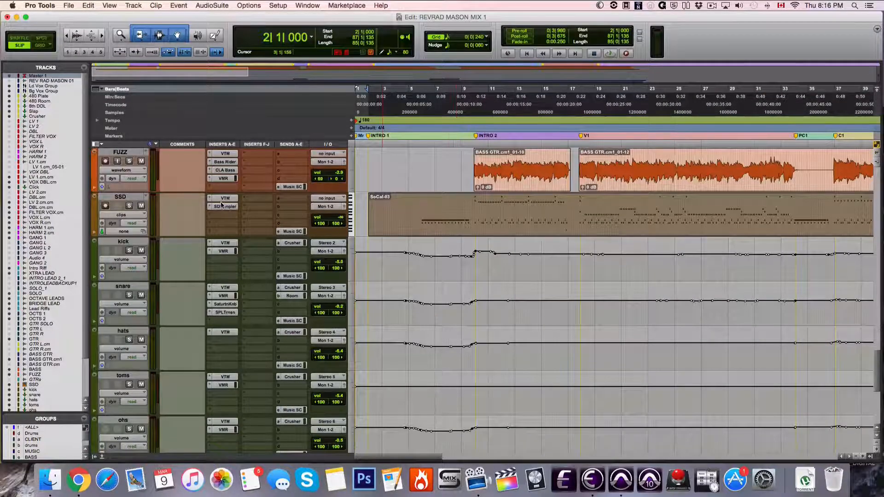
Step: Inspect the SSDSampler and Virtual Tape Machines plug-ins on the SSD track, closing each one
left_click(222, 206)
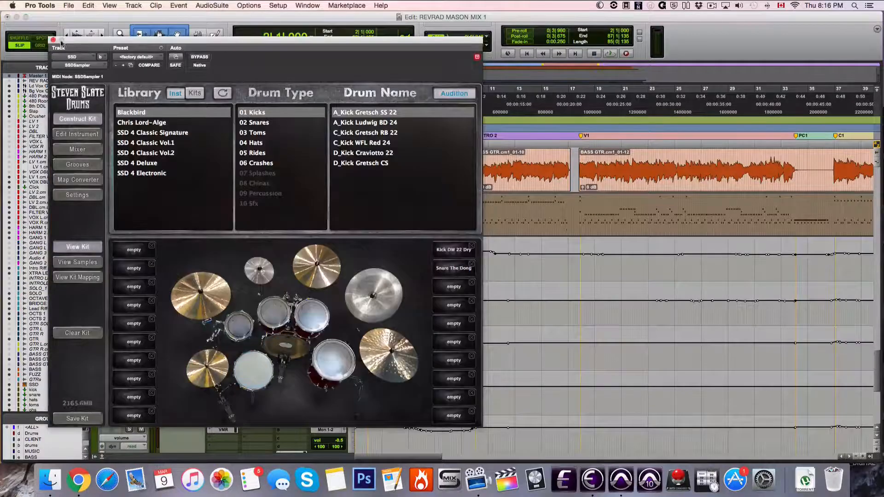
left_click(53, 40)
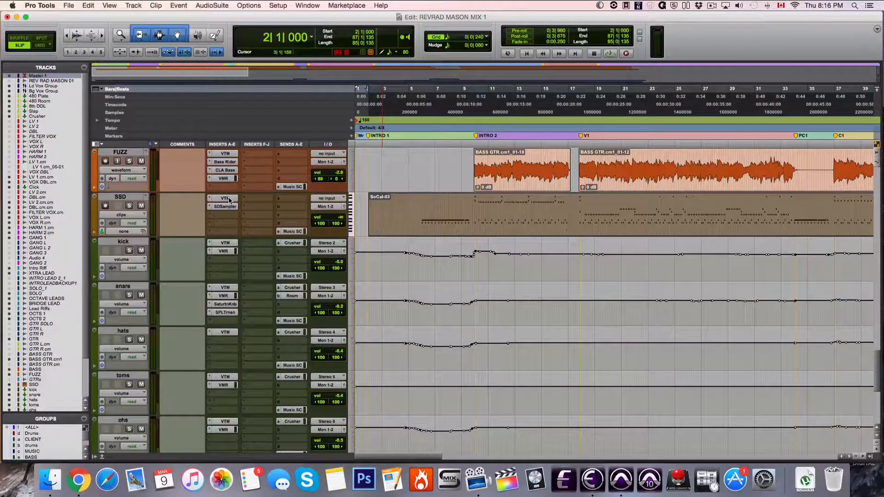
left_click(225, 198)
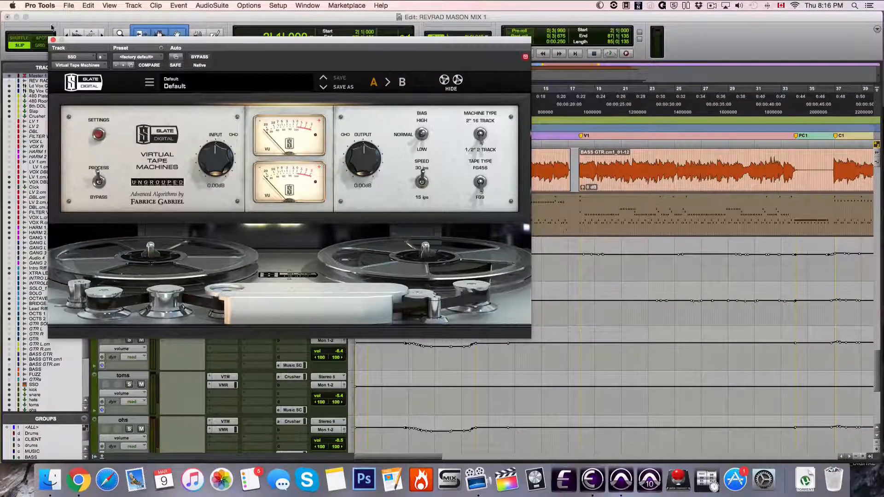
left_click(54, 40)
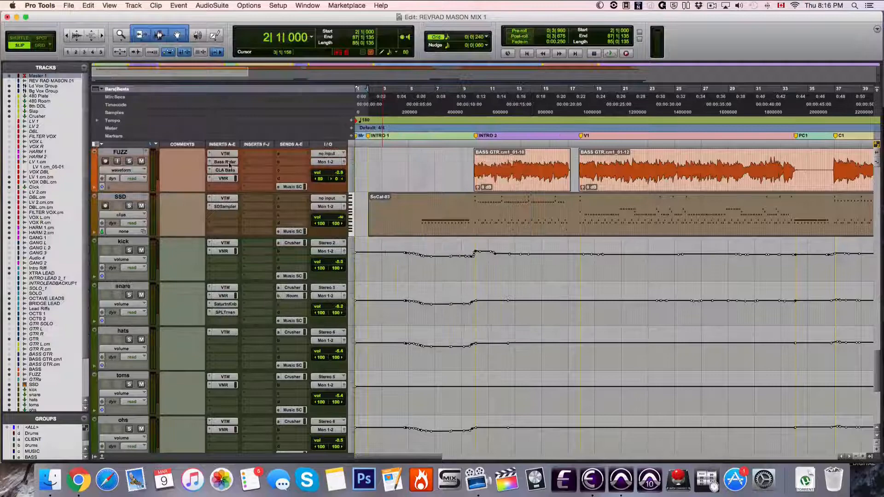
Step: Reopen SSDSampler on the SSD track, view its mixer and return to the kit construction view
left_click(225, 207)
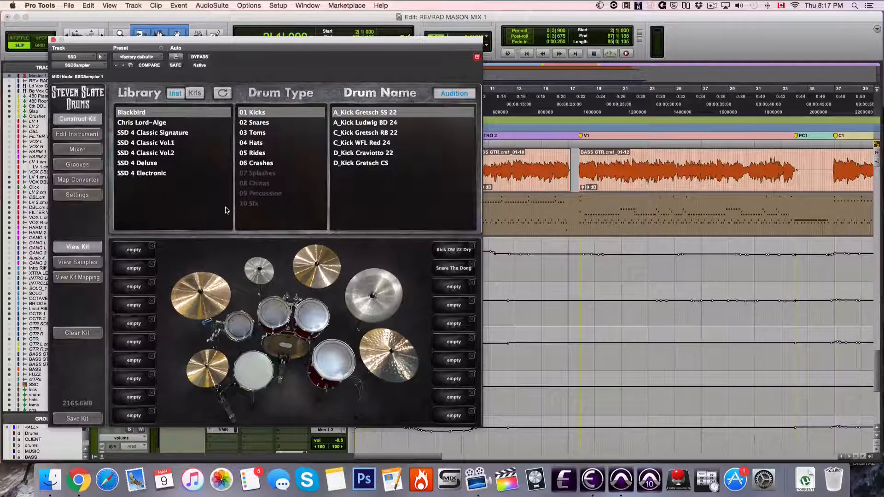
left_click(65, 151)
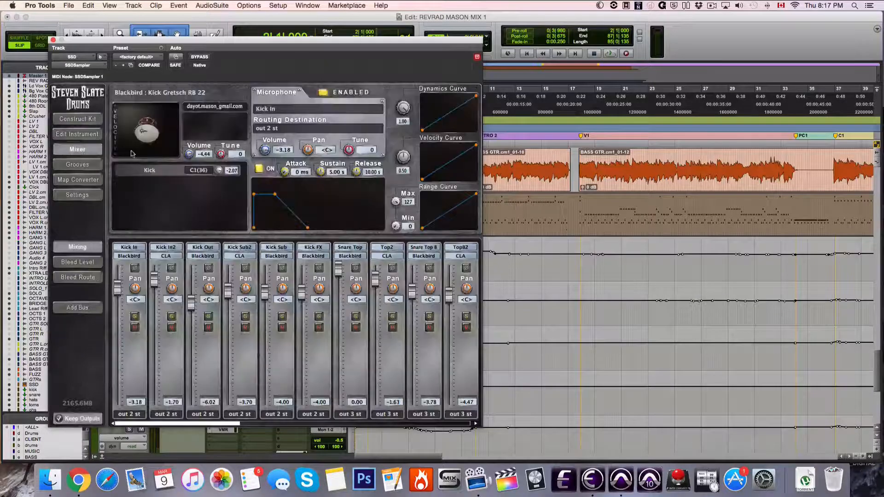
left_click(82, 120)
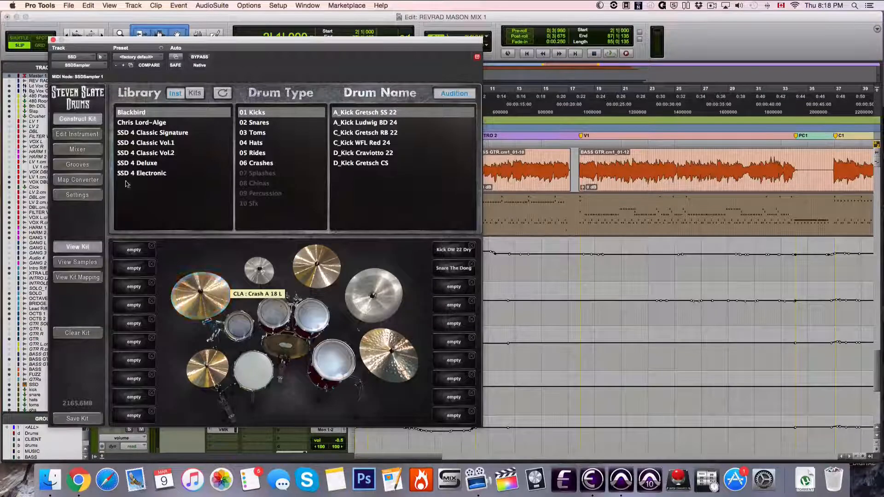
Step: Examine the output routing of all SSDSampler mixer channels from the kick to the room microphones, then close the plug-in
left_click(78, 149)
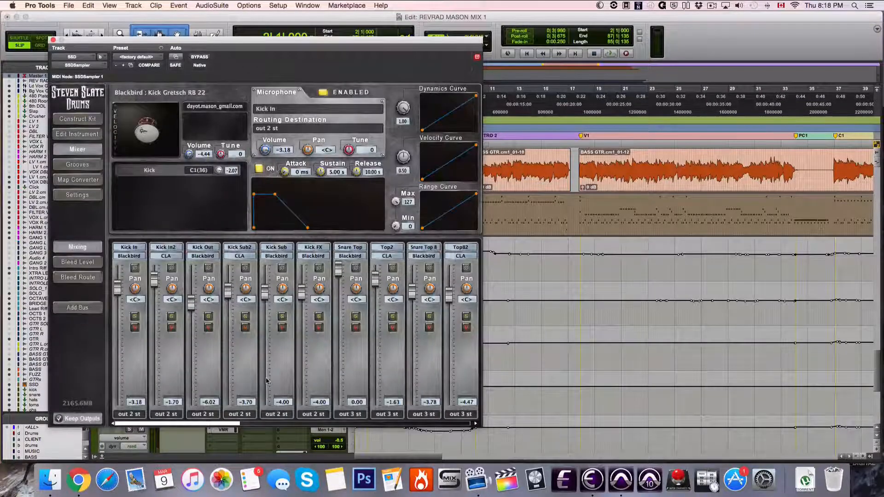
scroll(236, 321, "right", 6)
scroll(266, 380, "right", 10)
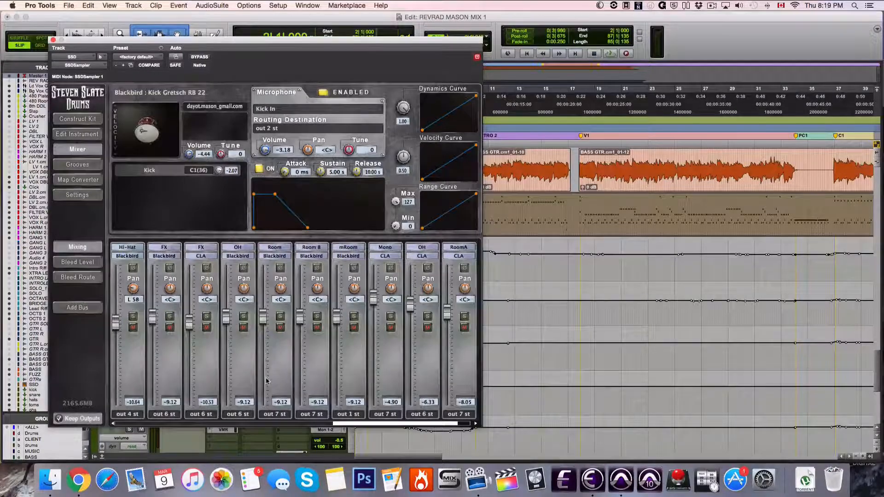
scroll(266, 381, "left", 15)
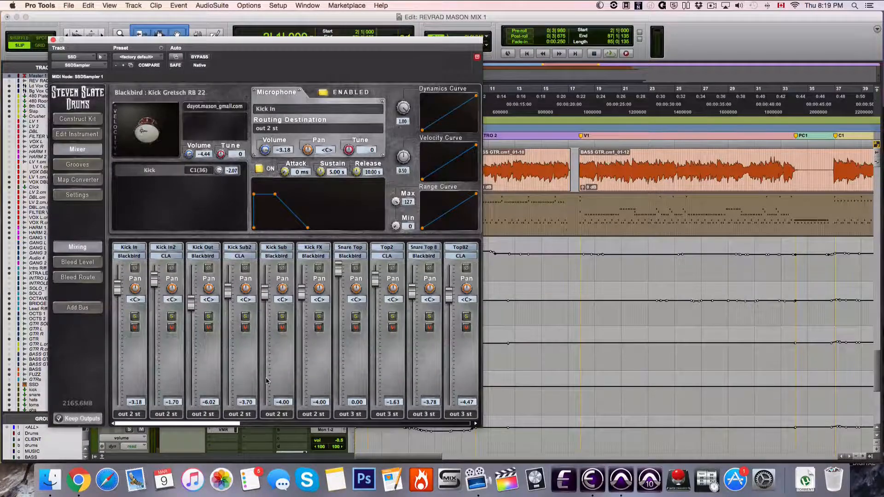
scroll(266, 380, "right", 3)
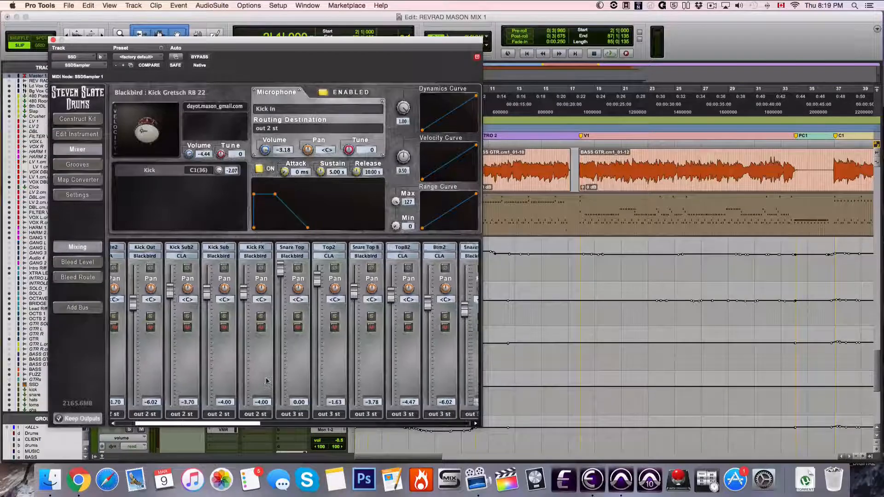
scroll(266, 381, "right", 8)
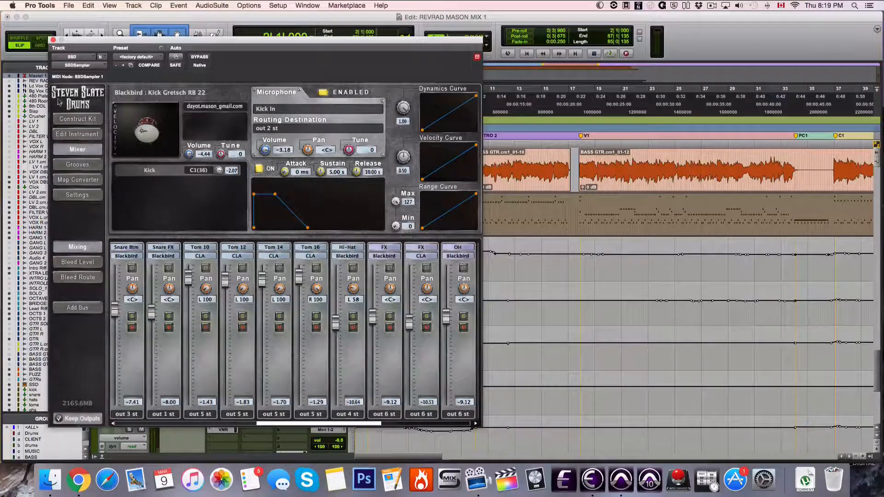
left_click(53, 40)
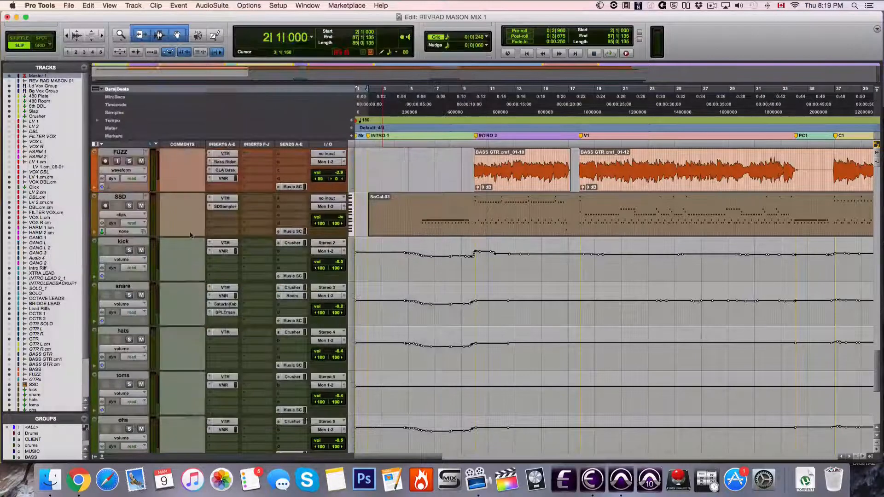
Step: Examine the drum tracks' volume automation and place the edit cursor where the INTRO 1 dip begins, near the end of bar 4
scroll(223, 296, "down", 5)
scroll(226, 297, "up", 5)
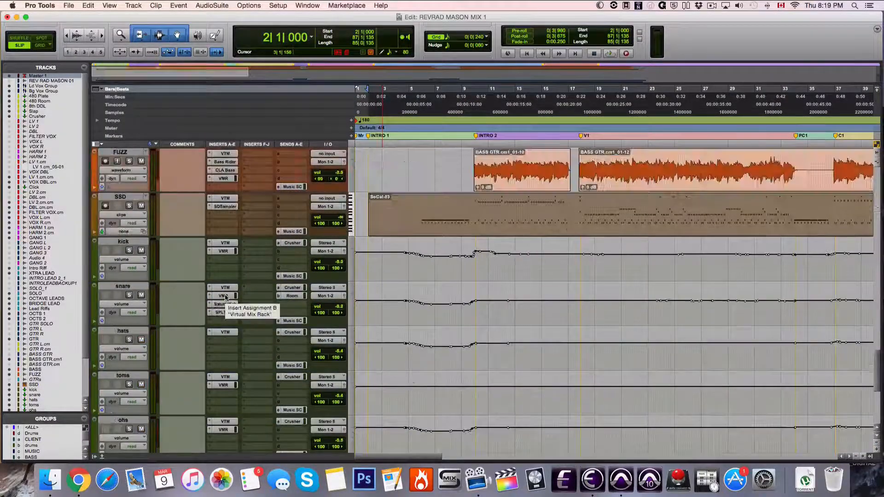
scroll(226, 297, "down", 1)
scroll(453, 227, "right", 3)
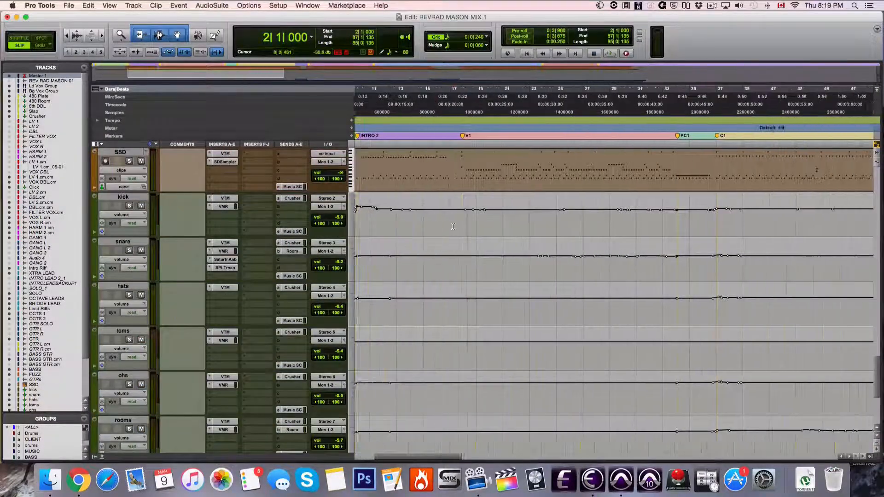
scroll(453, 226, "left", 3)
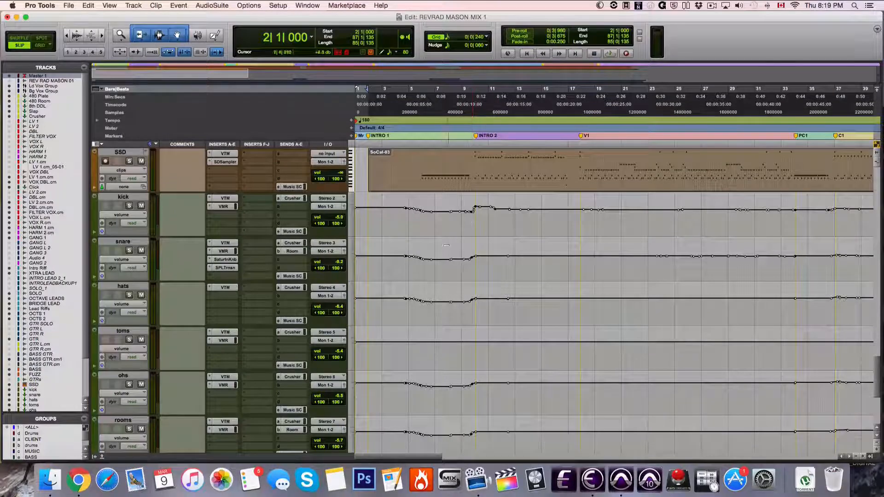
left_click(412, 270)
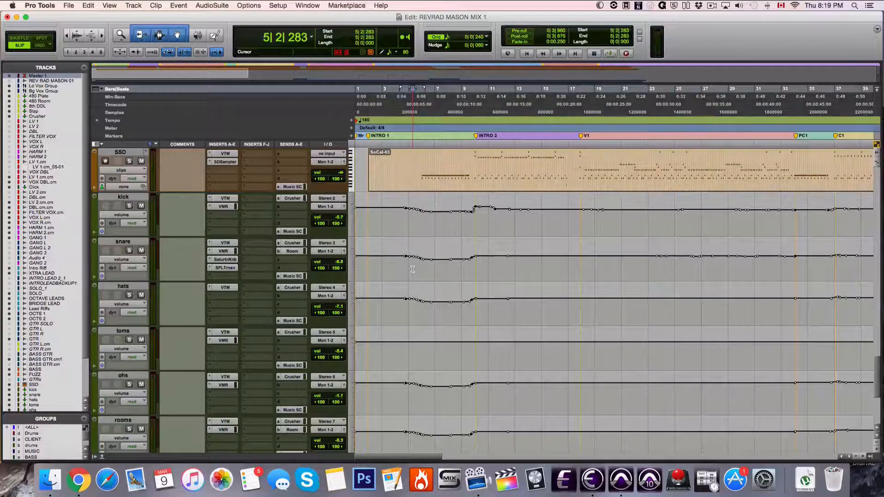
left_click(405, 264)
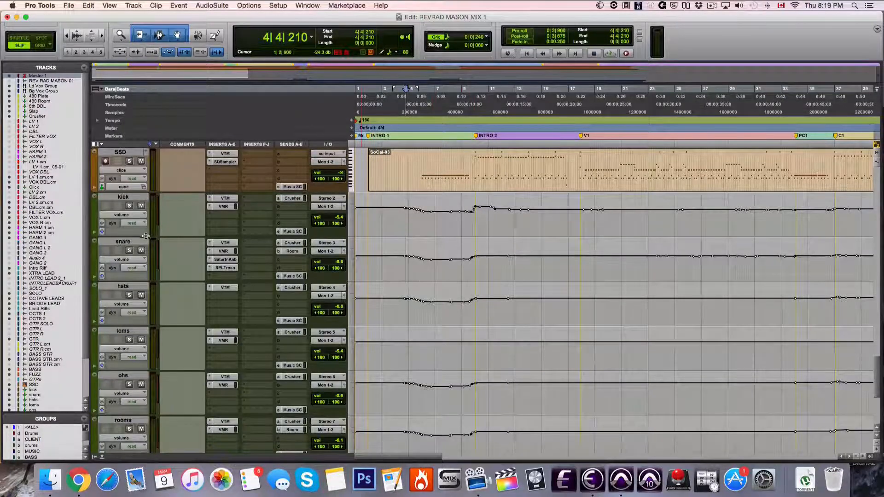
Step: Enable the drums group, solo its tracks together and play them from about bar 4, beat 3
scroll(56, 439, "down", 3)
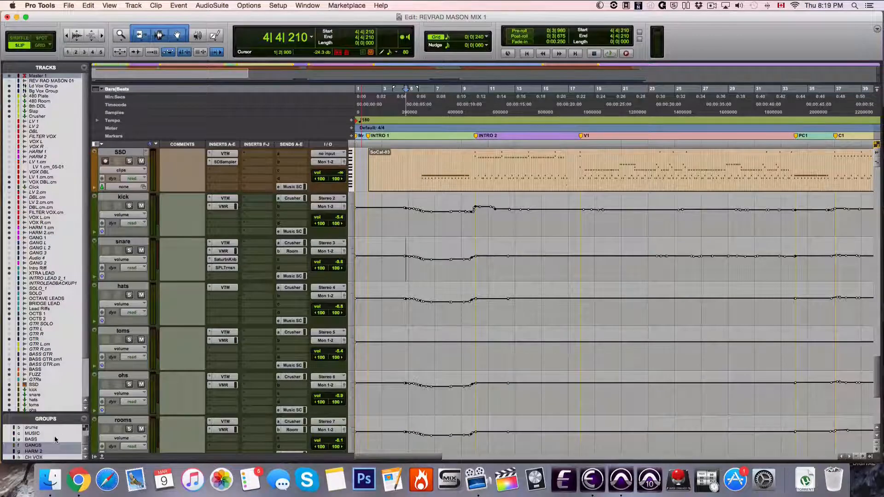
scroll(55, 440, "up", 3)
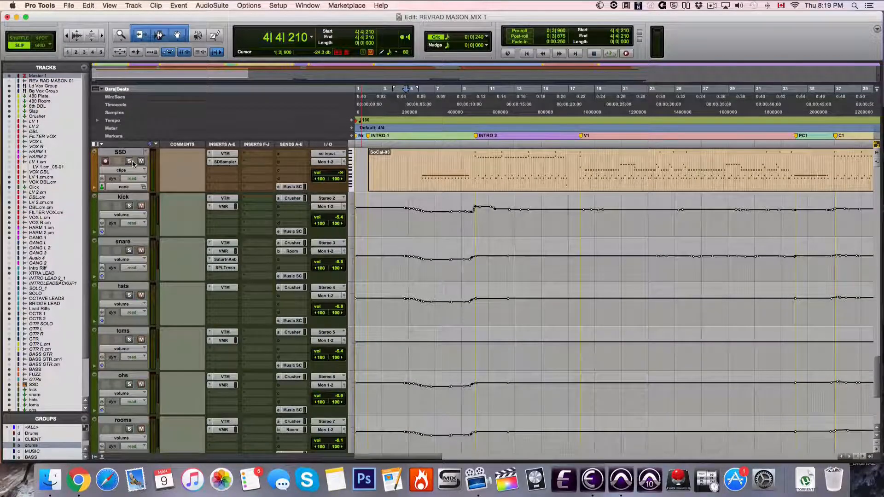
left_click(130, 208)
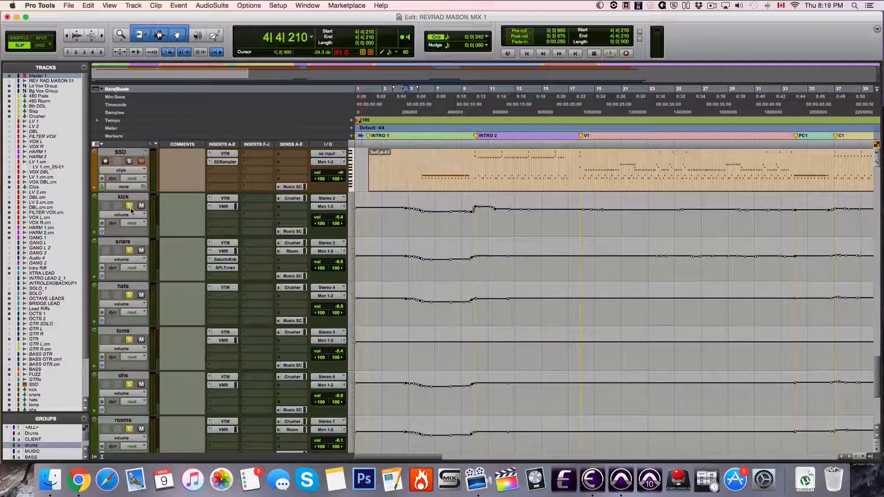
left_click(404, 111)
key("space")
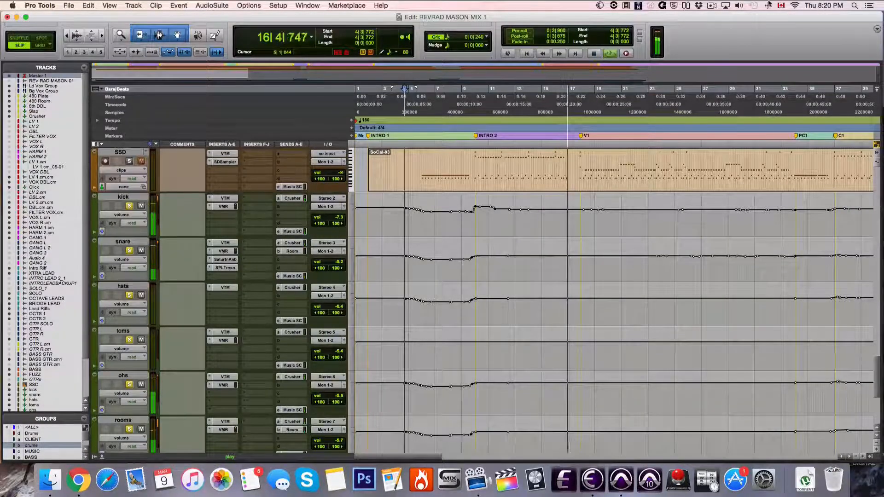
left_click(711, 5)
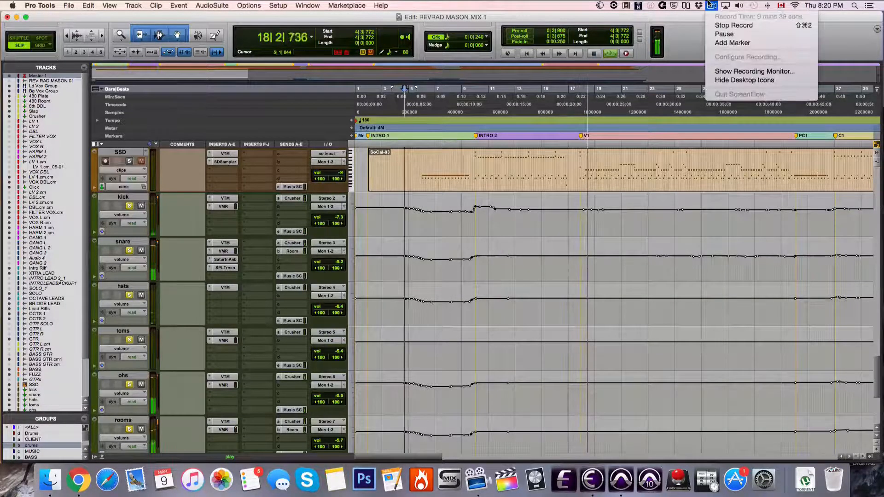
left_click(710, 4)
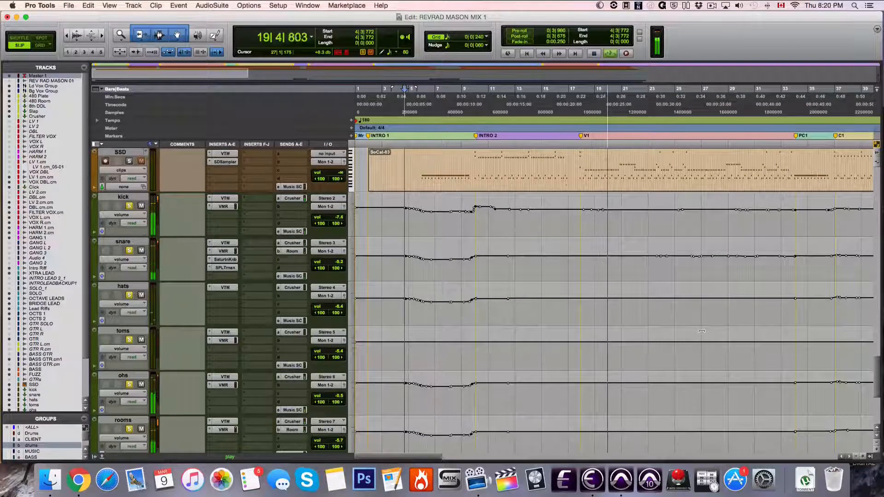
Step: Stop the drum playback, open the SSD clip in the MIDI Editor and view the individual notes around bar 24
key("space")
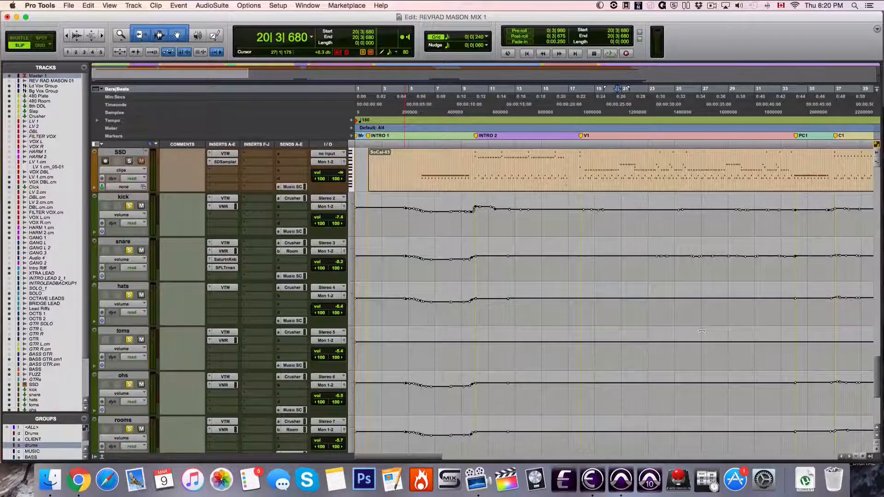
double_click(668, 181)
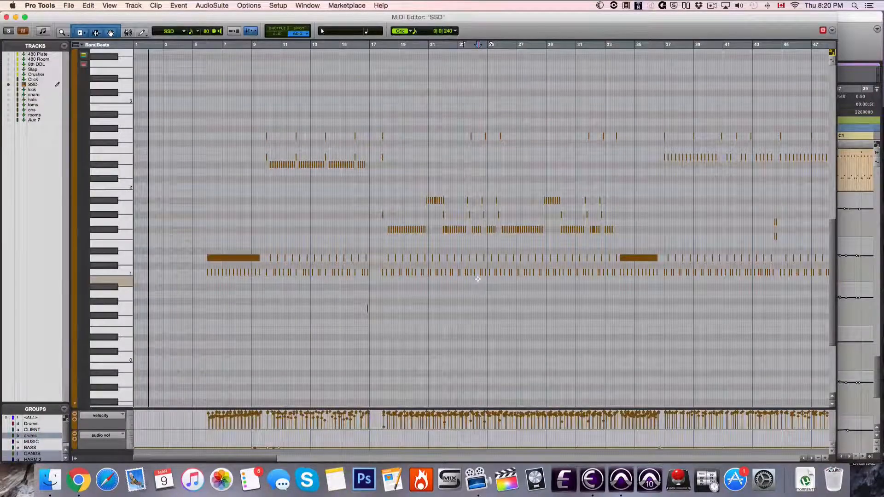
scroll(478, 279, "up", 6)
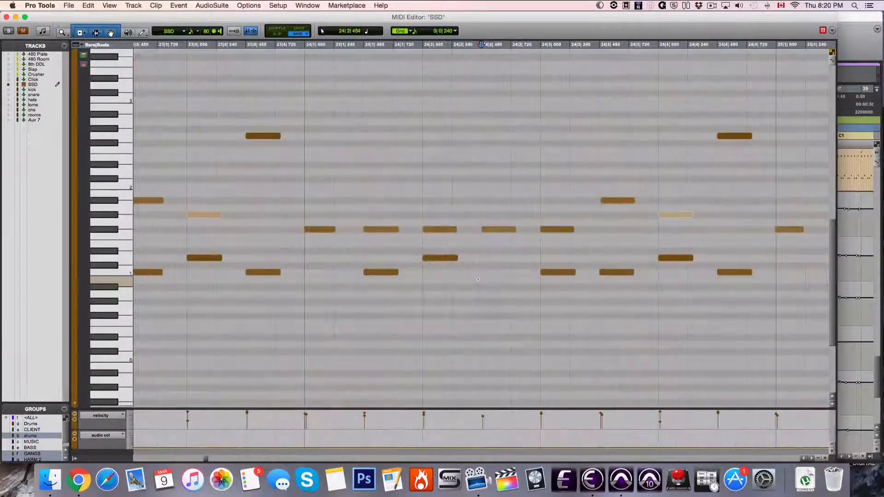
key("r")
key("r")
key("t")
key("t")
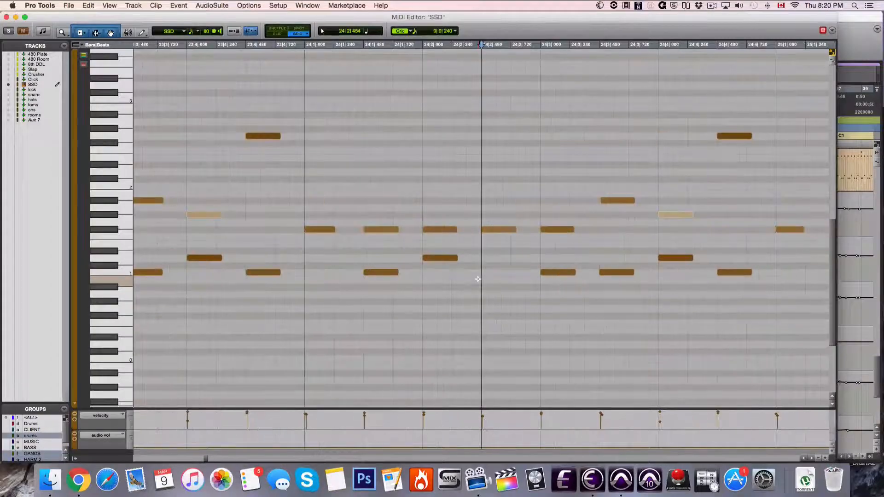
Step: Examine the SSD drum notes from bar 24 through the pre-chorus snare pattern up to bar 37
scroll(478, 279, "right", 5)
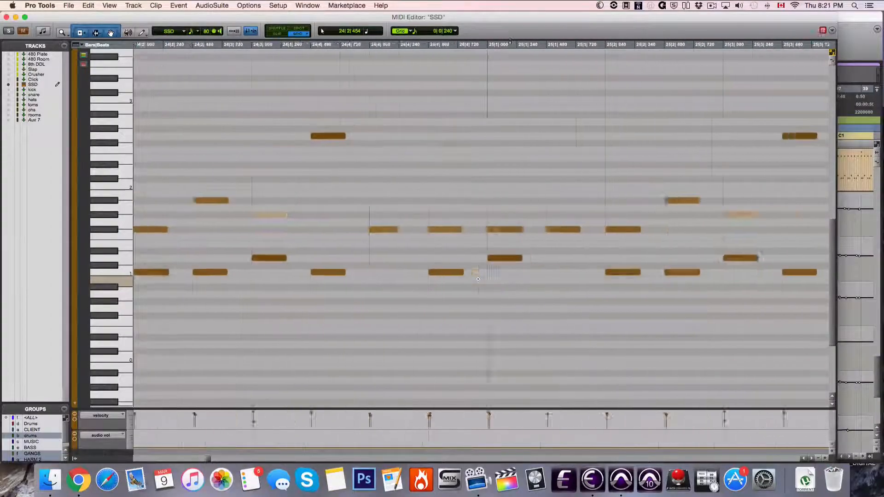
scroll(478, 279, "right", 8)
scroll(478, 279, "up", 1)
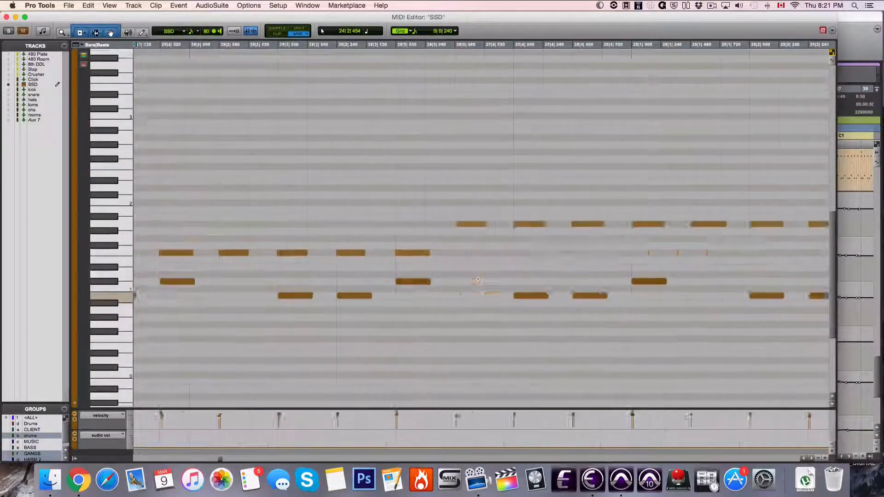
scroll(478, 279, "up", 1)
scroll(478, 279, "right", 5)
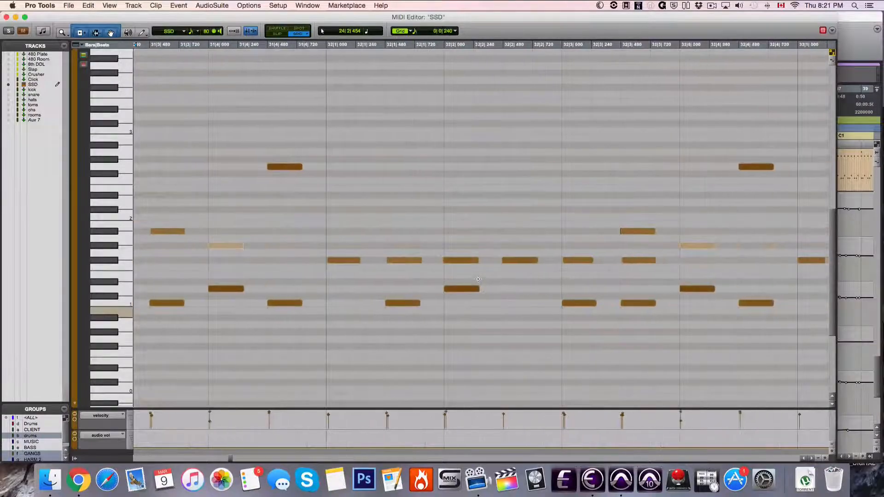
scroll(478, 279, "right", 5)
scroll(478, 279, "up", 1)
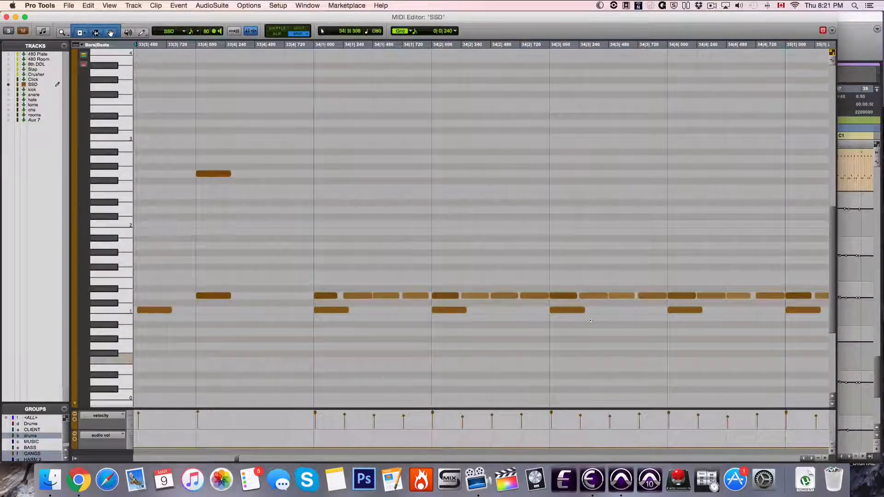
scroll(594, 286, "right", 3)
scroll(594, 287, "right", 8)
scroll(594, 287, "left", 3)
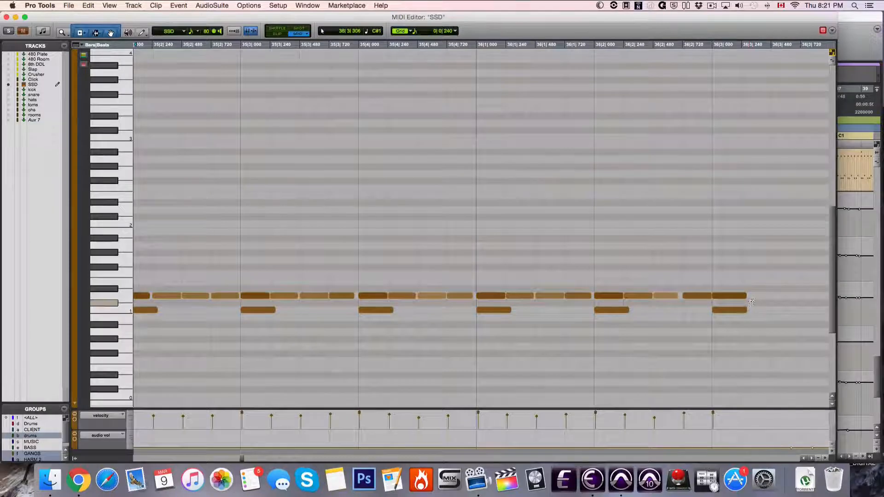
scroll(753, 298, "right", 2)
scroll(752, 299, "right", 10)
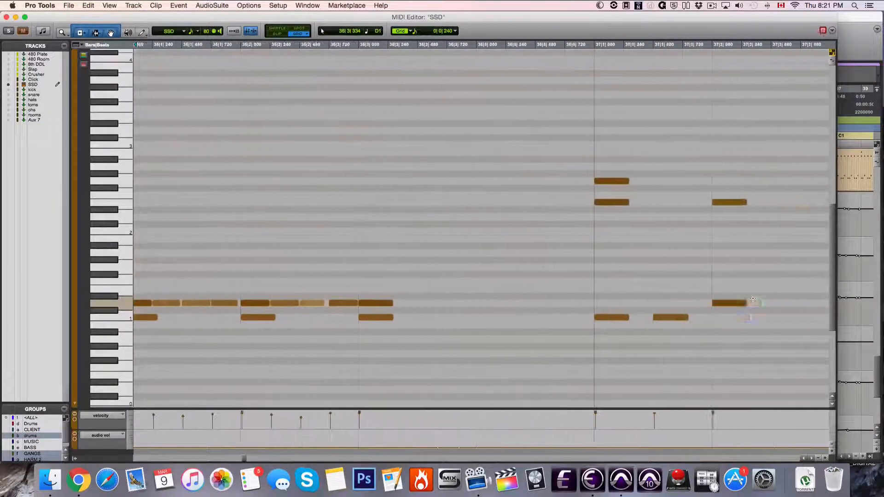
Step: Examine the SSD drum notes from the chorus at bar 37 to about bar 79, then close the MIDI Editor
scroll(752, 299, "right", 5)
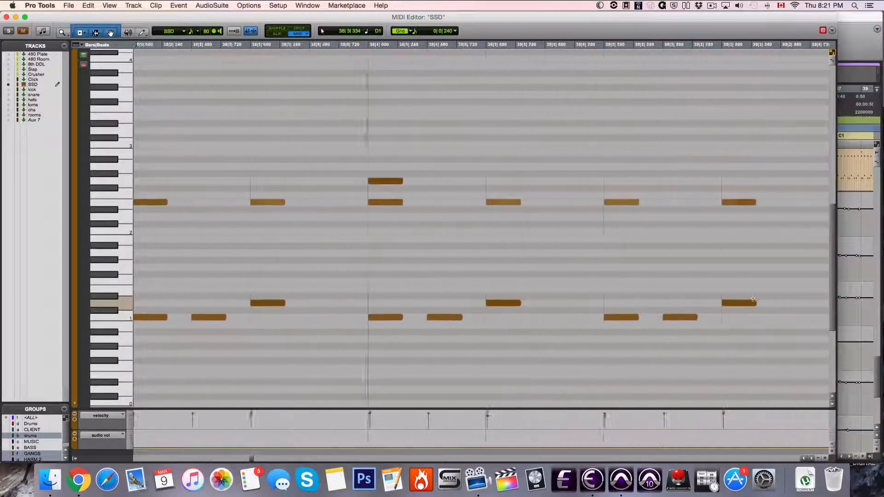
key("r")
key("r")
scroll(753, 298, "right", 15)
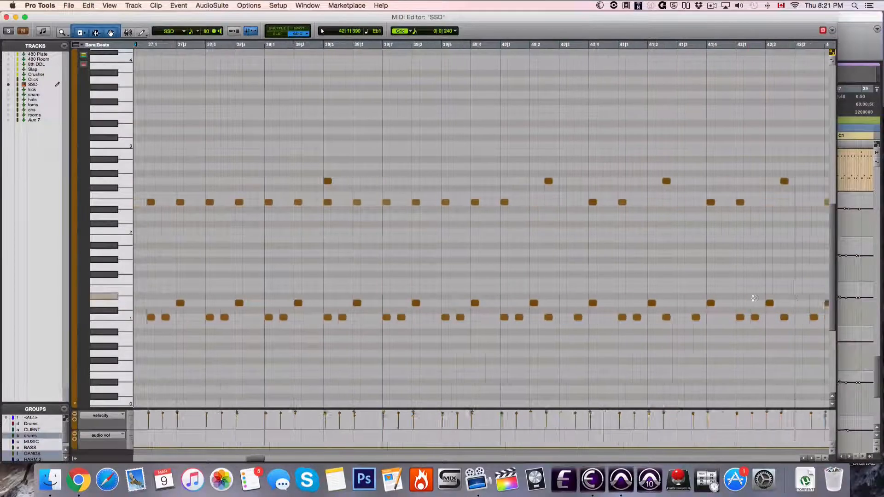
scroll(753, 299, "right", 15)
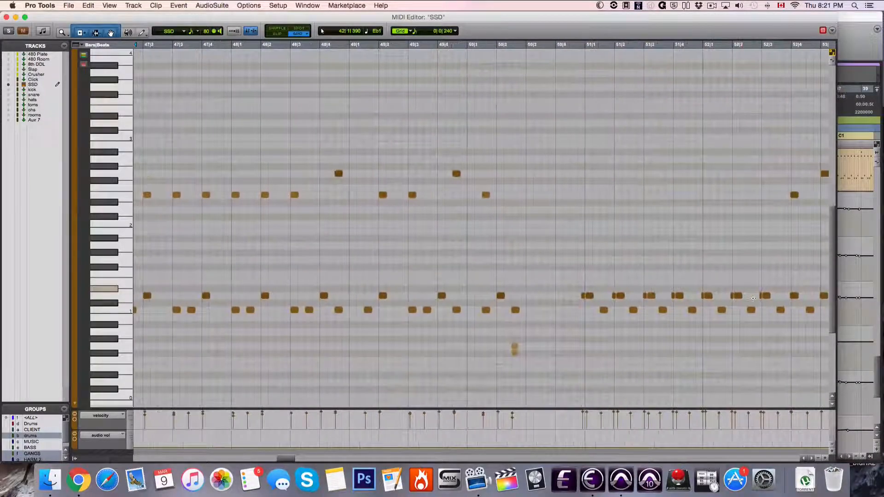
scroll(753, 298, "right", 5)
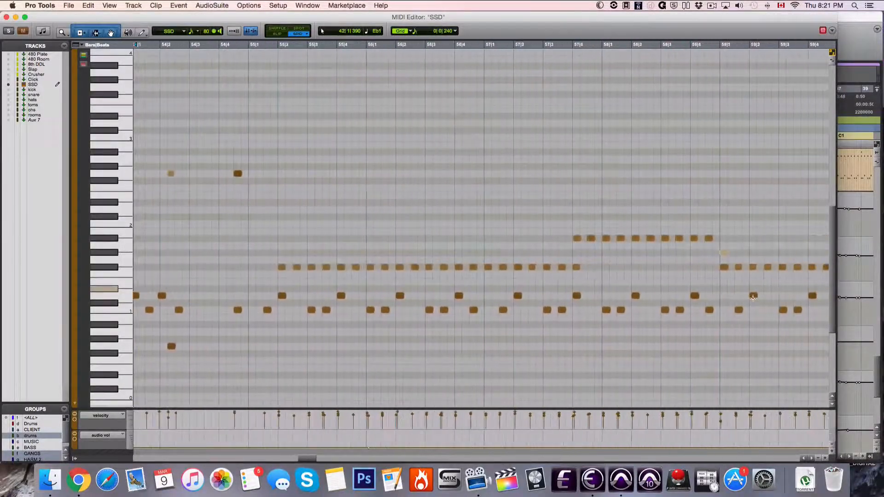
scroll(753, 299, "right", 6)
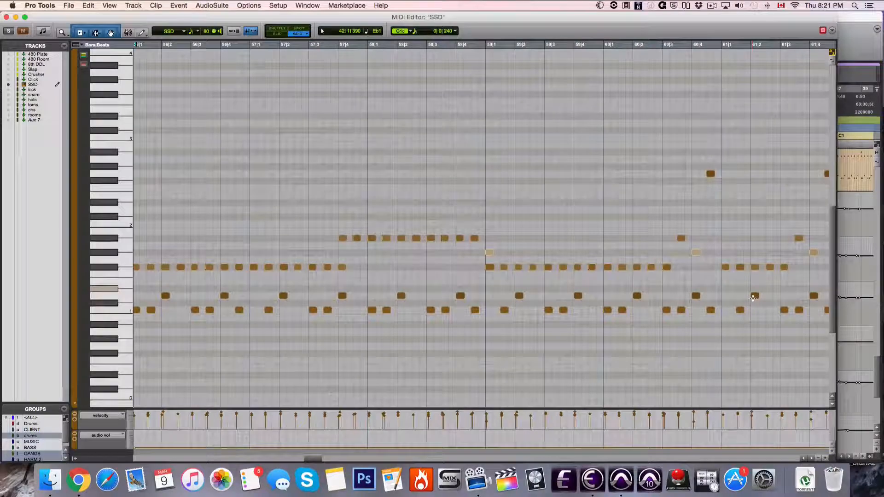
scroll(752, 298, "right", 9)
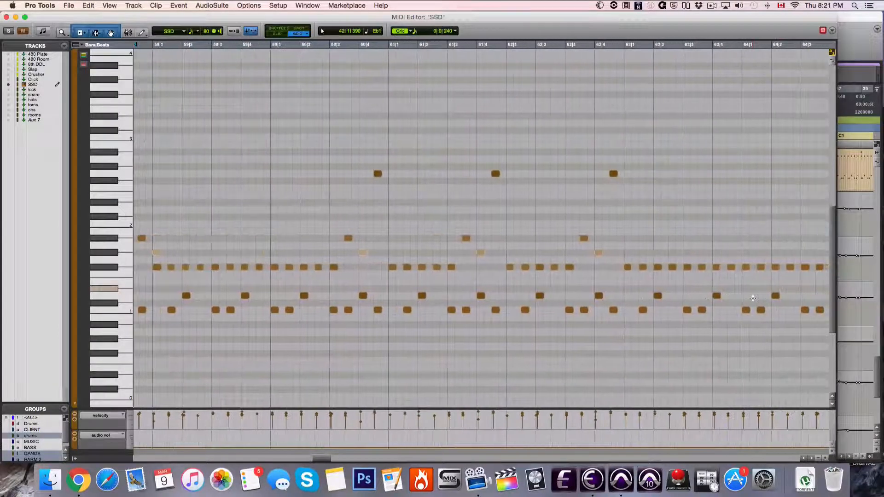
scroll(753, 298, "right", 15)
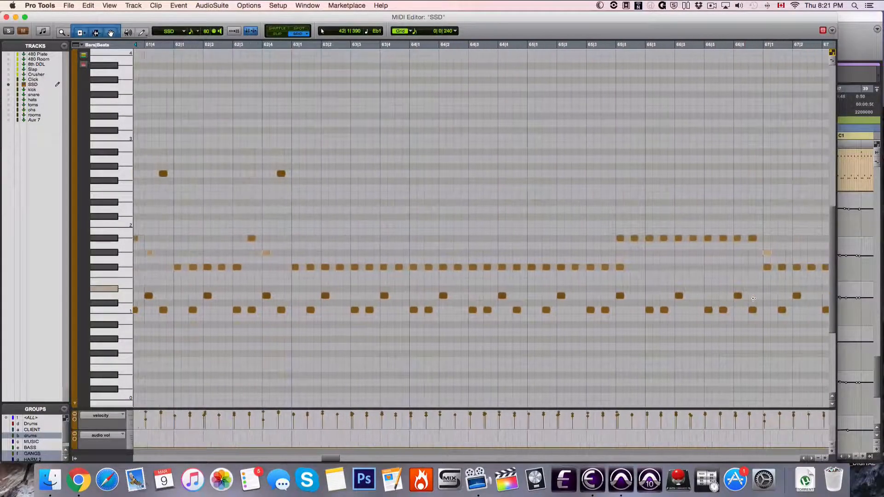
scroll(752, 298, "right", 15)
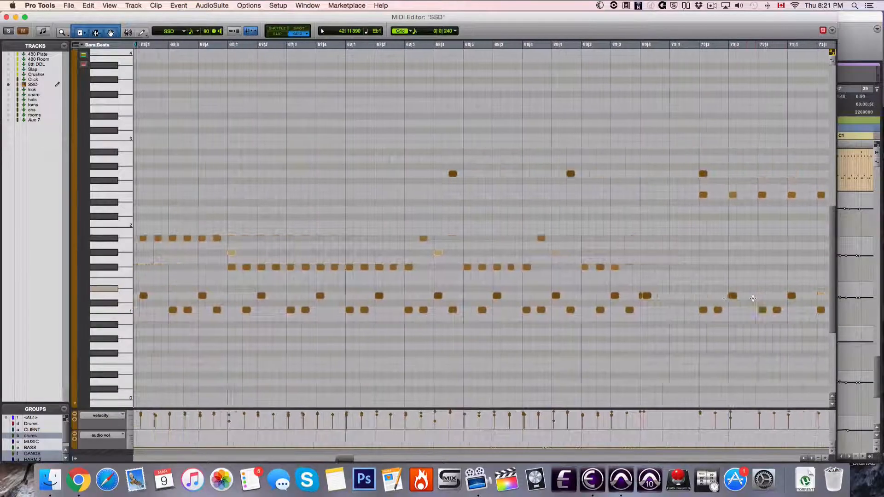
scroll(753, 299, "right", 20)
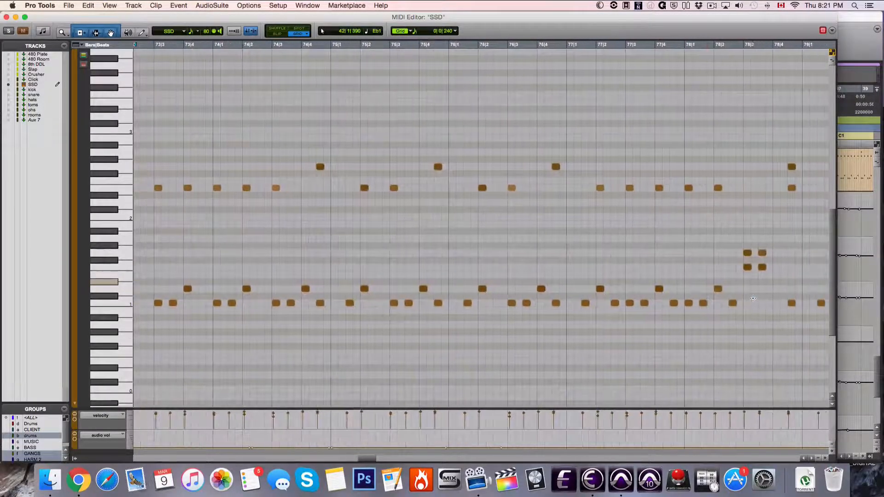
scroll(752, 299, "right", 5)
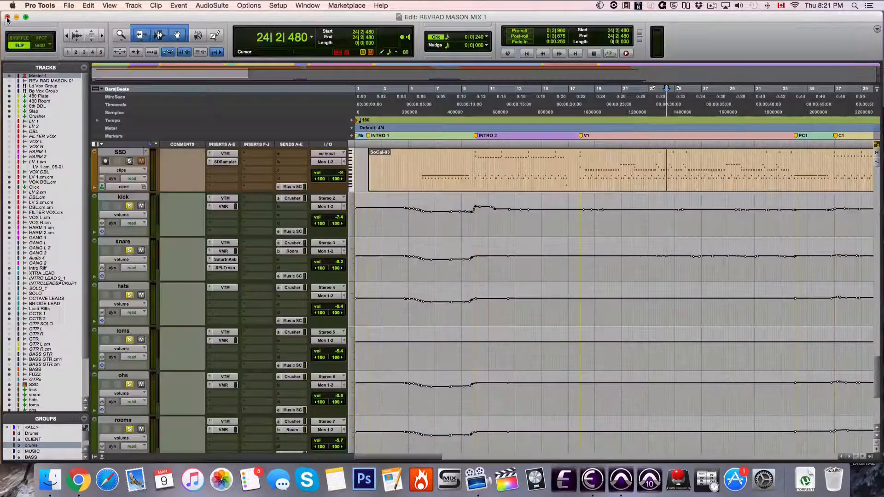
left_click(7, 17)
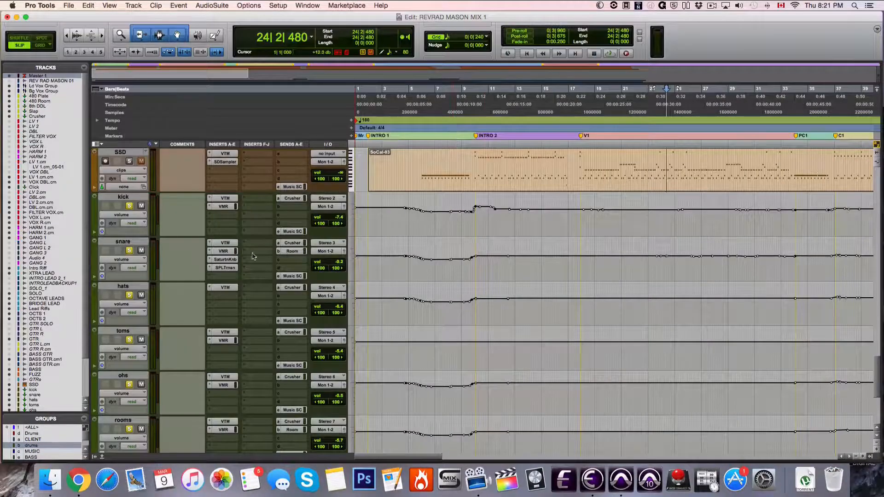
Step: Open the kick track's Virtual Mix Rack, view its module chain and close it
scroll(296, 263, "down", 5)
scroll(296, 263, "up", 5)
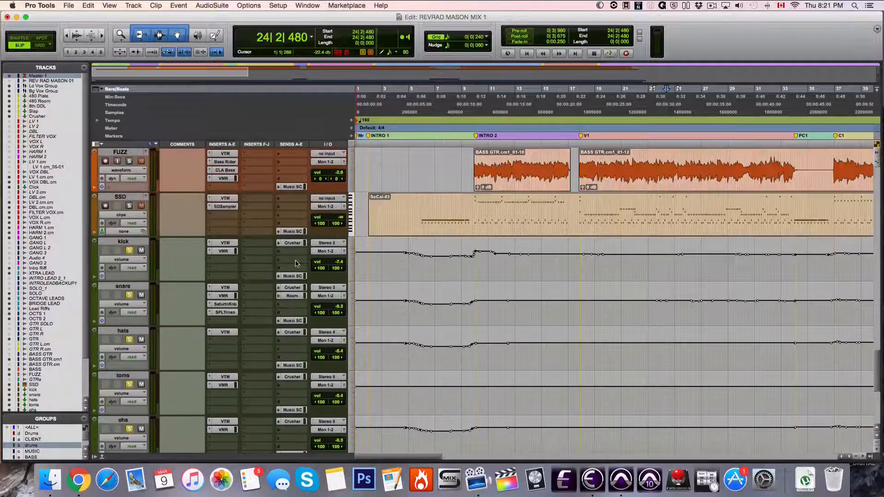
scroll(296, 264, "down", 1)
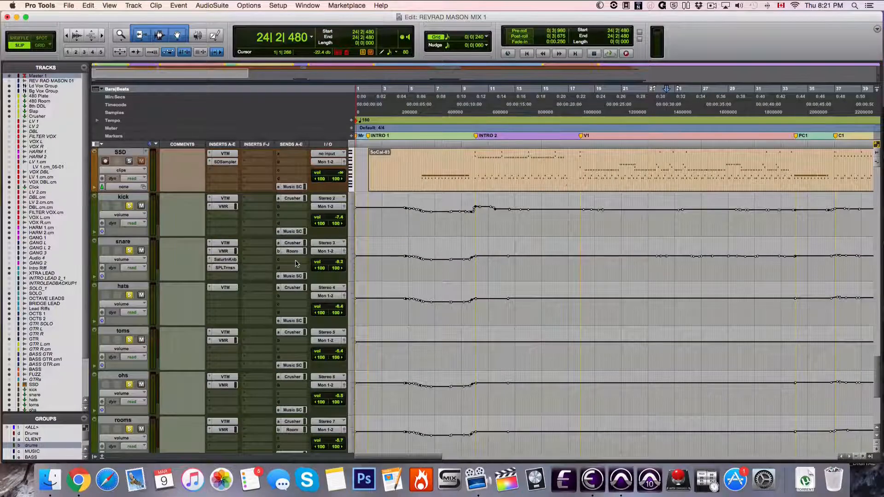
left_click(223, 207)
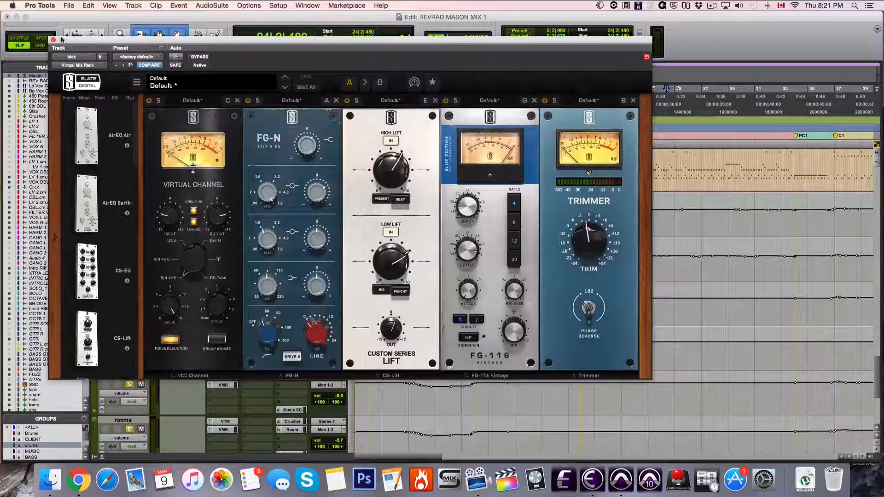
left_click(53, 40)
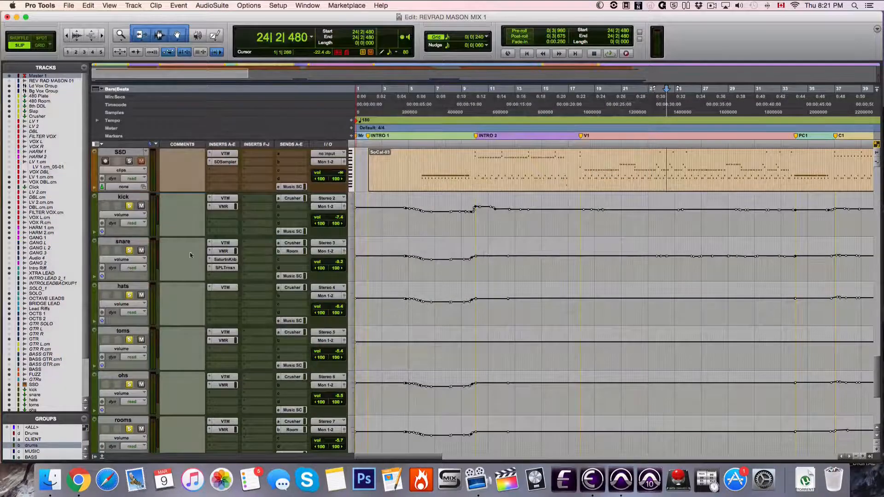
Step: Open the snare track's Virtual Mix Rack, show its Virtual Channel module and move the plug-in window clear of the track controls
left_click(235, 252)
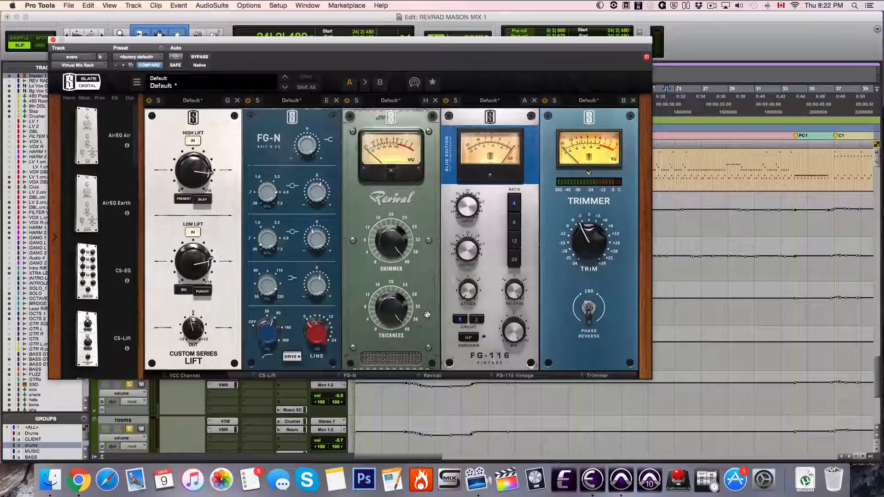
left_click(189, 377)
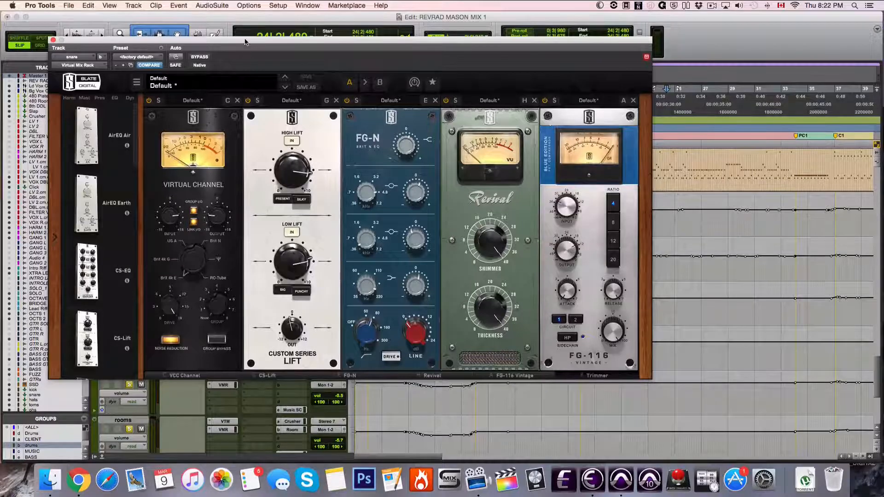
left_click_drag(245, 41, 512, 85)
Step: Unsolo the grouped drum tracks, disable the drums group and solo only the snare track
left_click(127, 197)
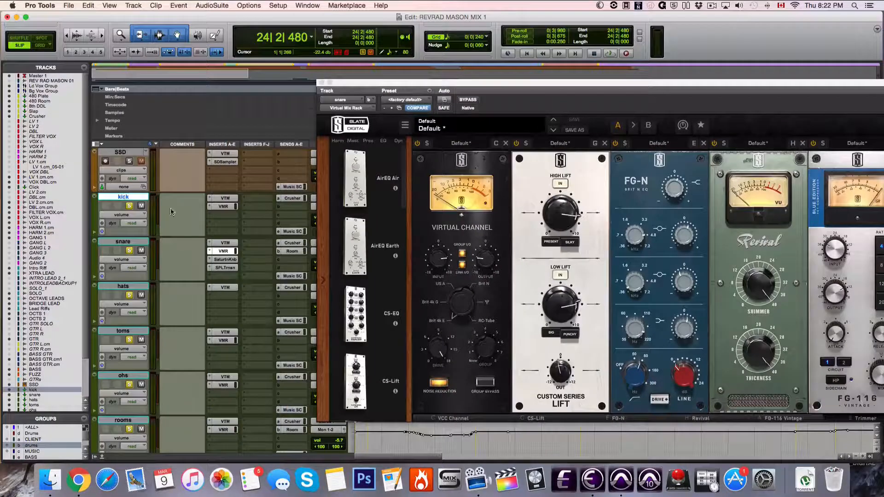
key("shift+s")
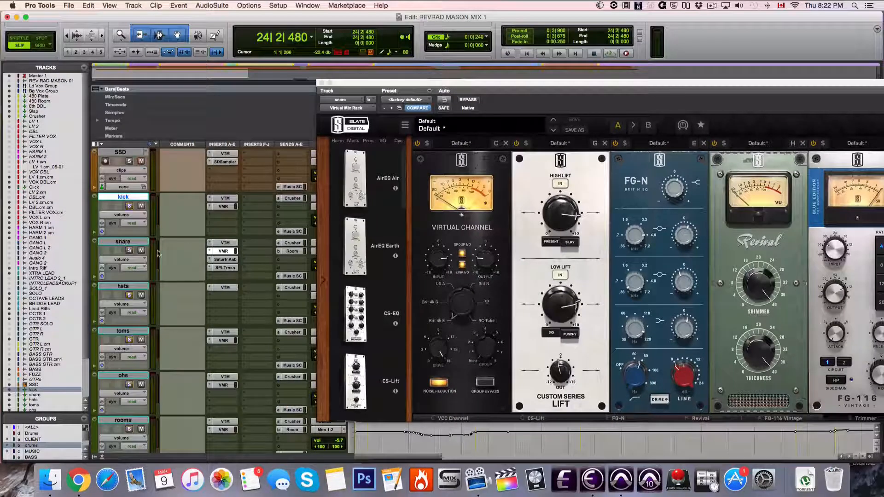
left_click(20, 446)
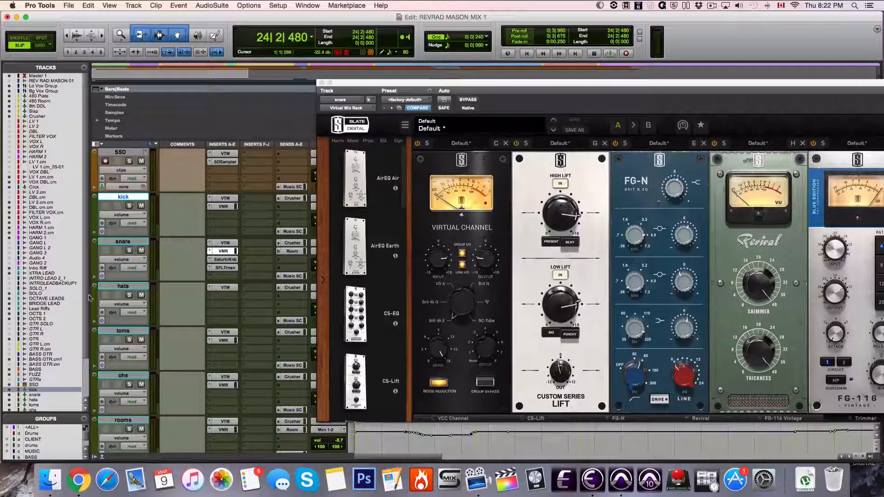
left_click(129, 250)
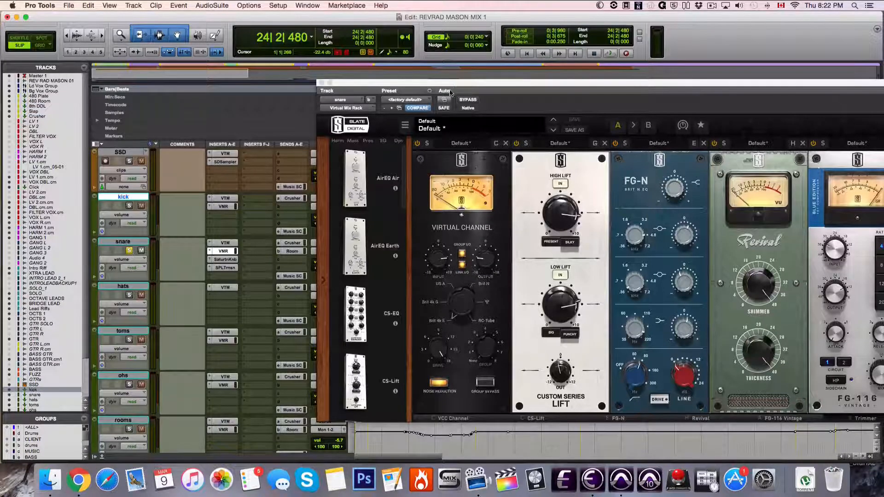
Step: Move the snare's plug-in window off the timeline and place the edit cursor just before V1, at about bar 17, beat 4
left_click_drag(451, 82, 329, 237)
left_click(411, 119)
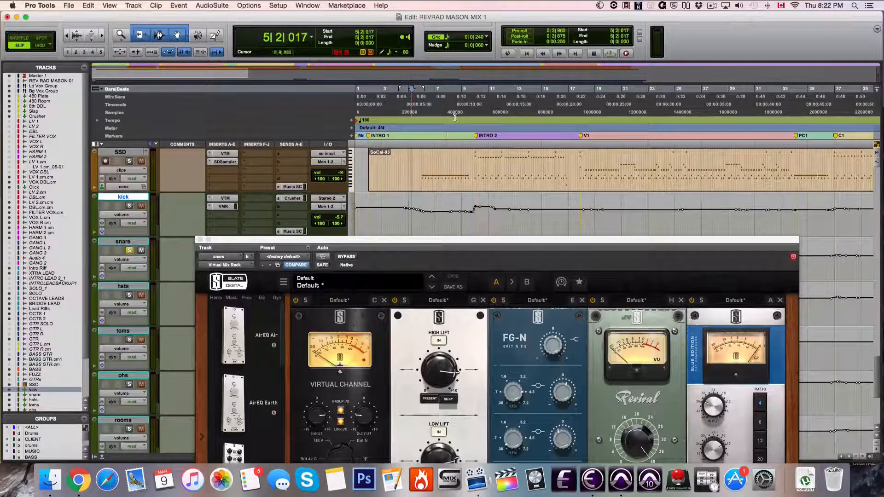
left_click(580, 121)
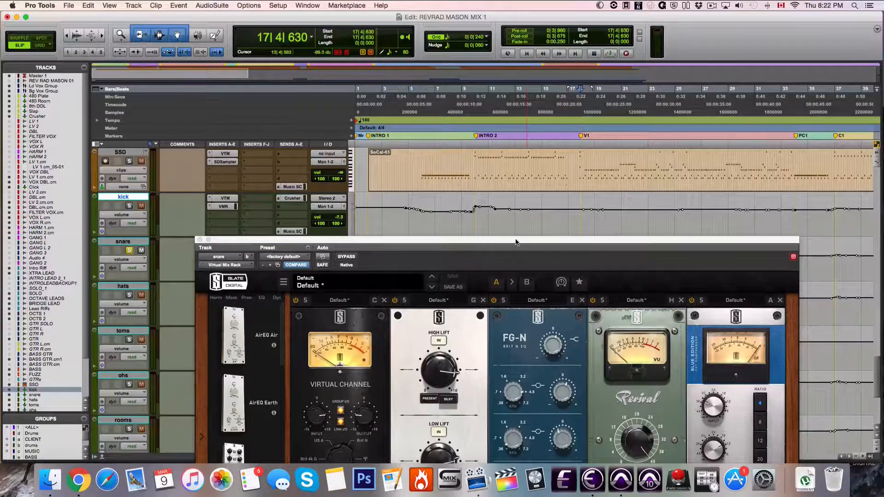
Step: Play the soloed snare, move its Virtual Mix Rack window clear and view the chain through to the Trimmer, returning to the Virtual Channel module
key("space")
left_click_drag(521, 252, 438, 49)
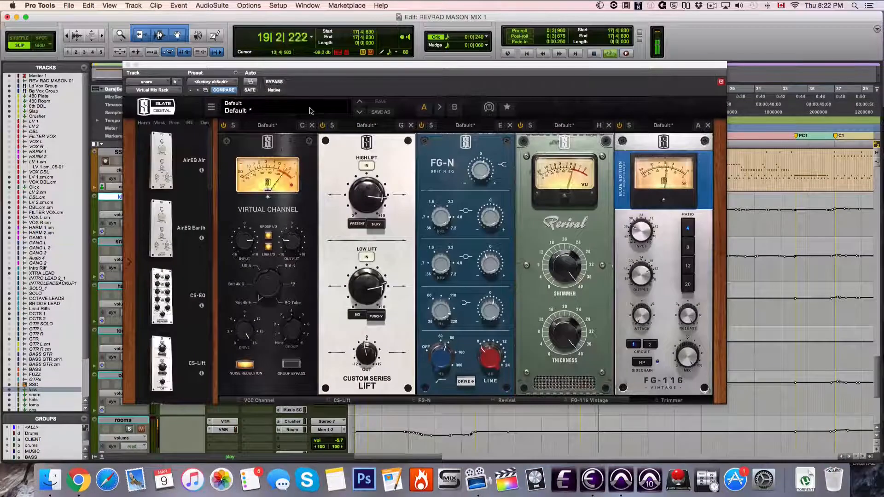
left_click(672, 401)
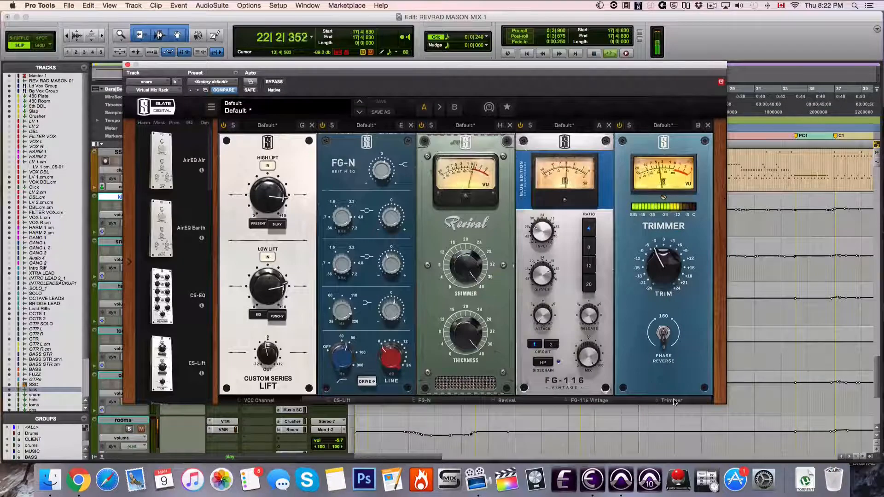
left_click(251, 402)
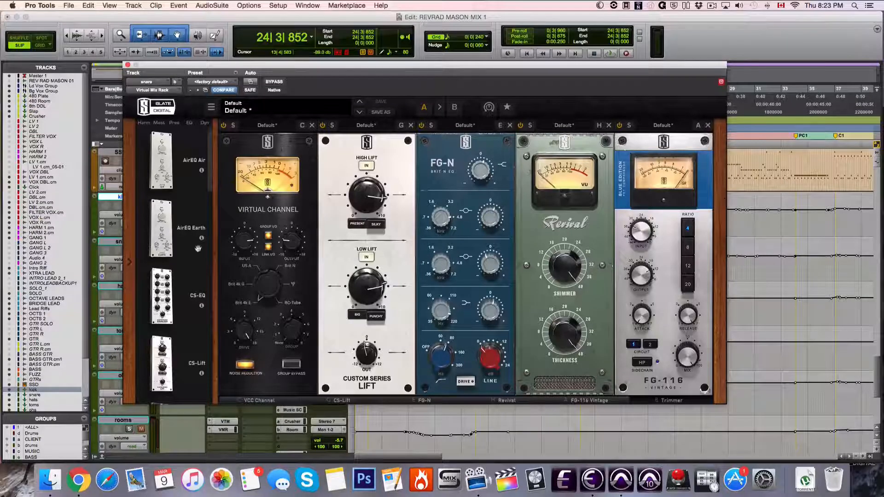
Step: Browse the rack's module list to the FG-73 and FG-76, and examine the FG-N equalizer's frequency and gain controls
scroll(171, 248, "down", 10)
scroll(170, 249, "up", 3)
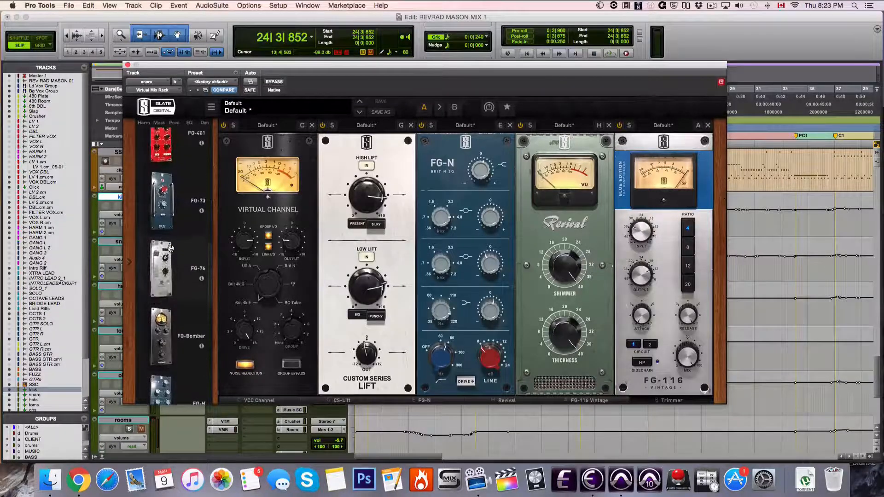
mouse_move(163, 207)
left_mouse_down()
mouse_move(302, 281)
mouse_move(164, 198)
left_mouse_up()
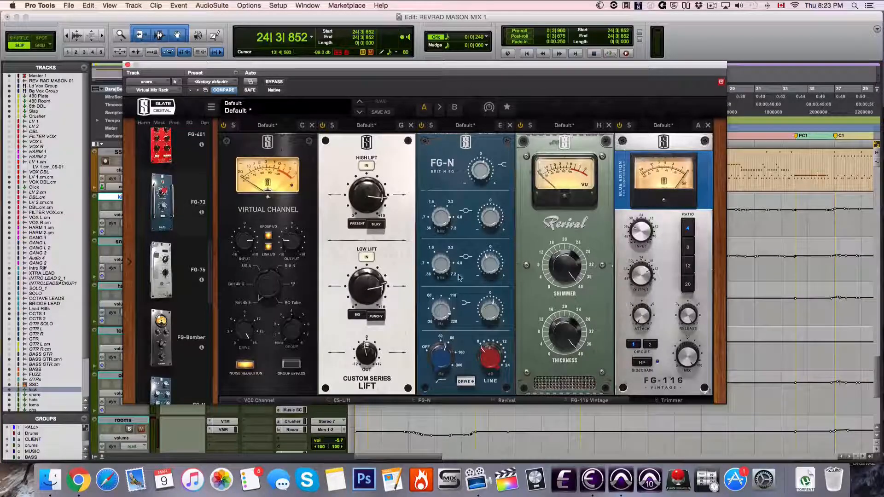
mouse_move(445, 318)
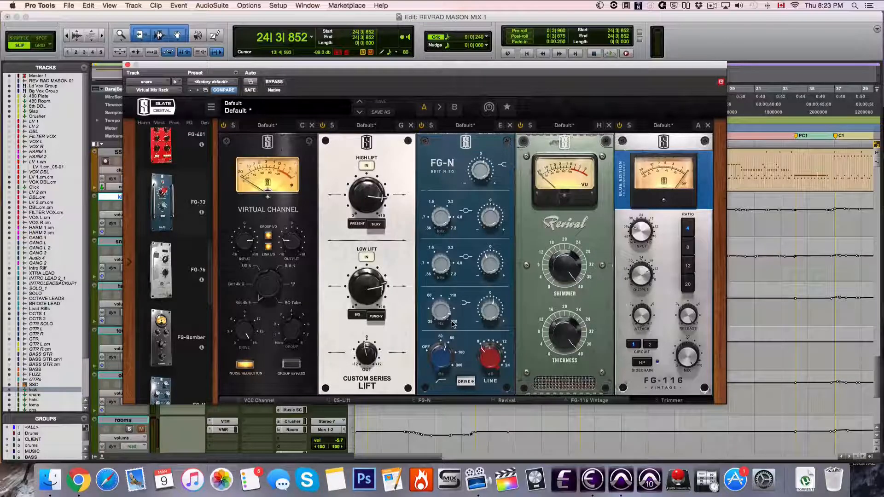
mouse_move(492, 225)
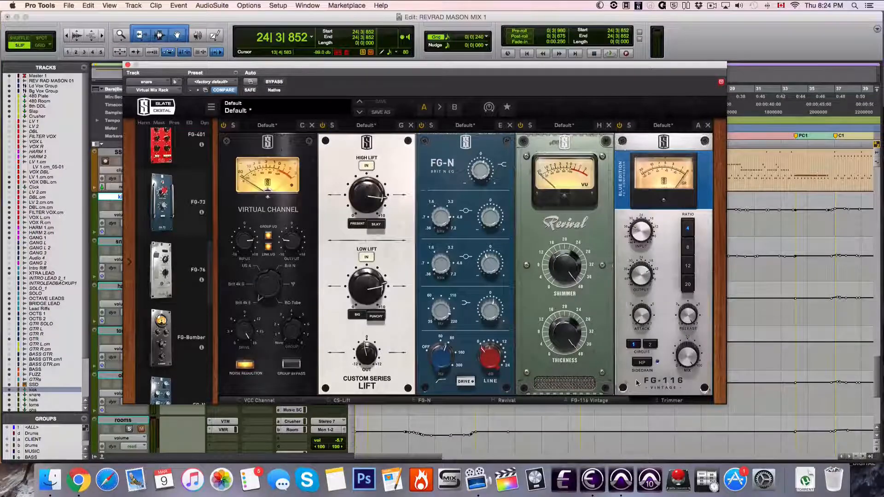
Step: Show the Trimmer module, compare the snare rack bypassed and active during playback, and close the plug-in
left_click(665, 398)
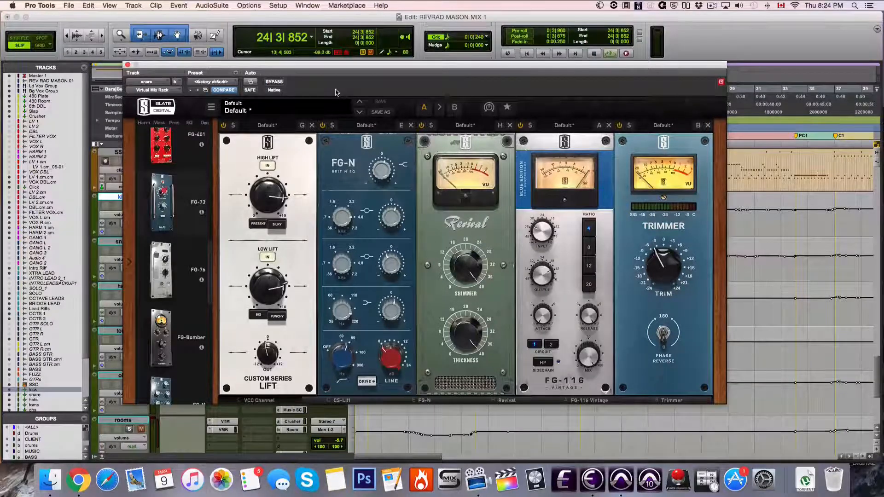
key("space")
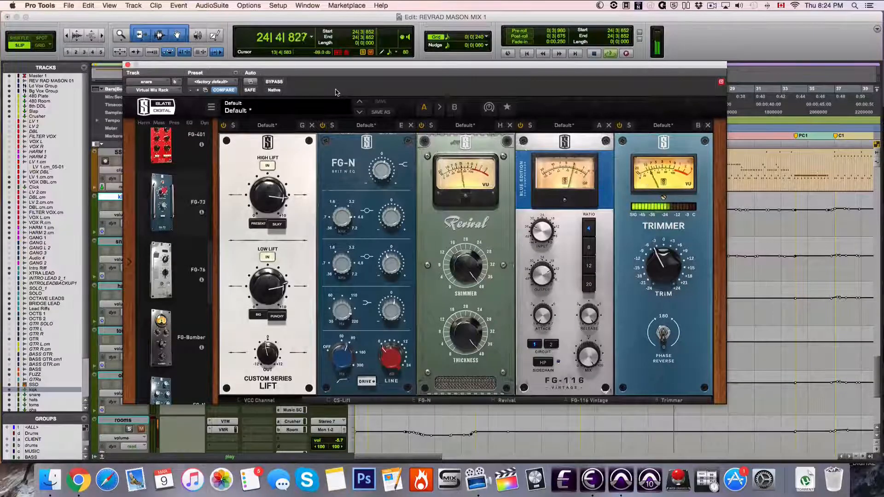
left_click(274, 82)
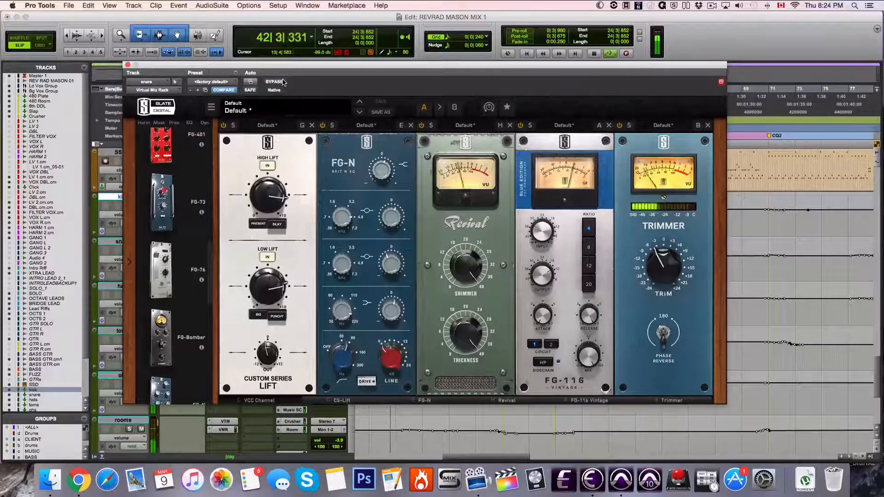
left_click(274, 82)
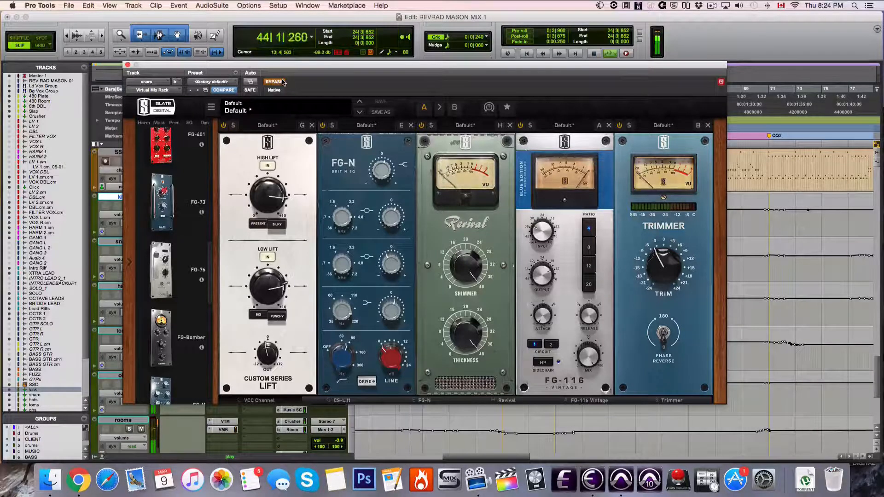
left_click(275, 82)
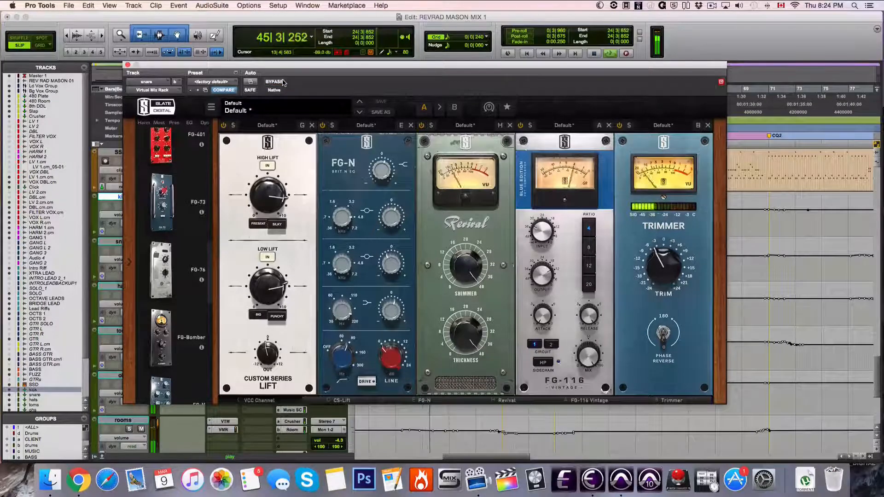
left_click(282, 82)
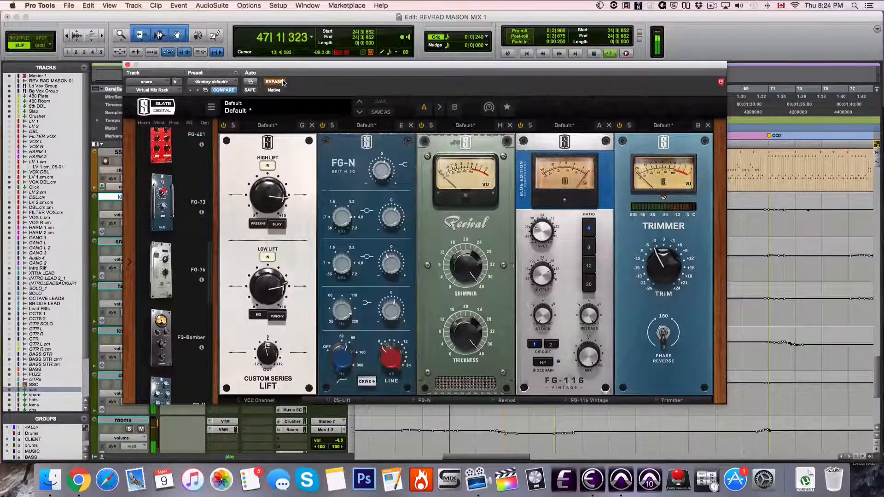
left_click(276, 82)
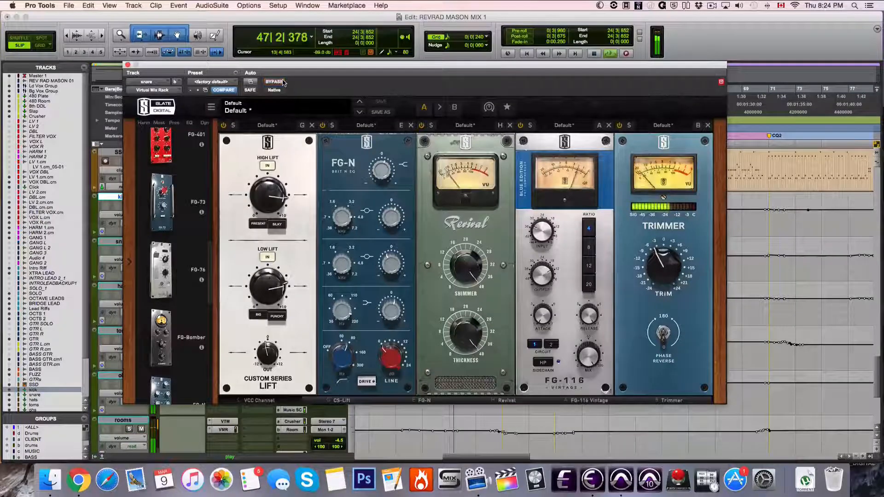
left_click(127, 65)
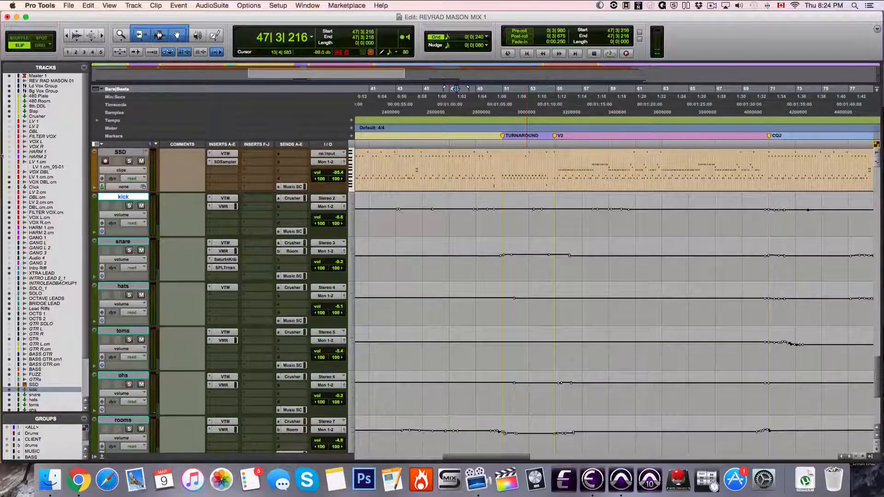
Step: Open the snare's Saturation Knob, show its saturation setting and place the edit cursor just before C1, at about bar 36, beat 4
left_click(223, 260)
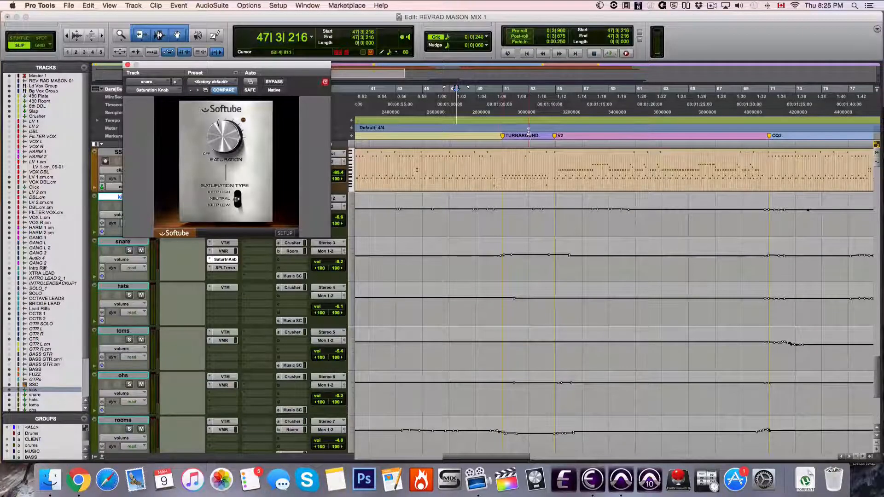
left_click(555, 136)
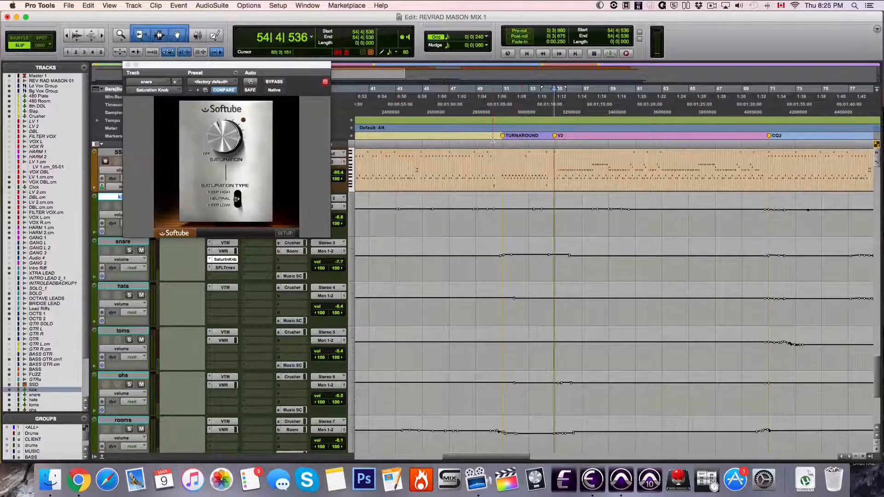
scroll(543, 142, "left", 10)
left_click(568, 126)
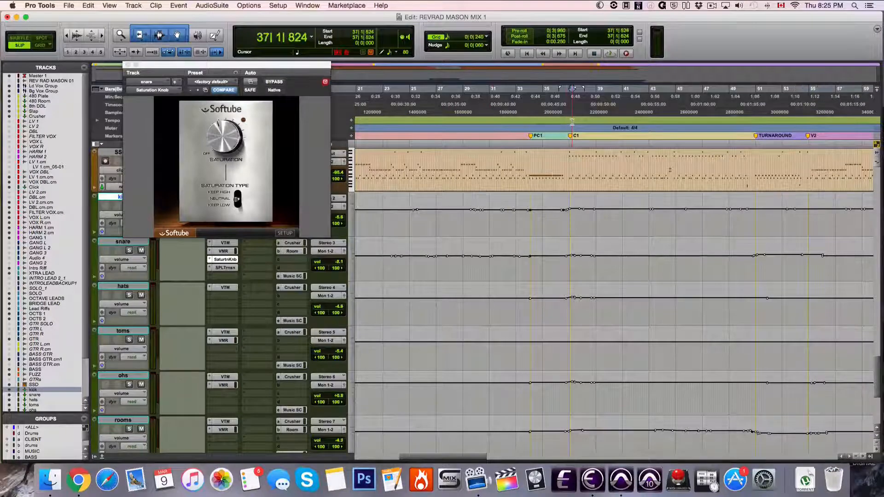
mouse_move(244, 133)
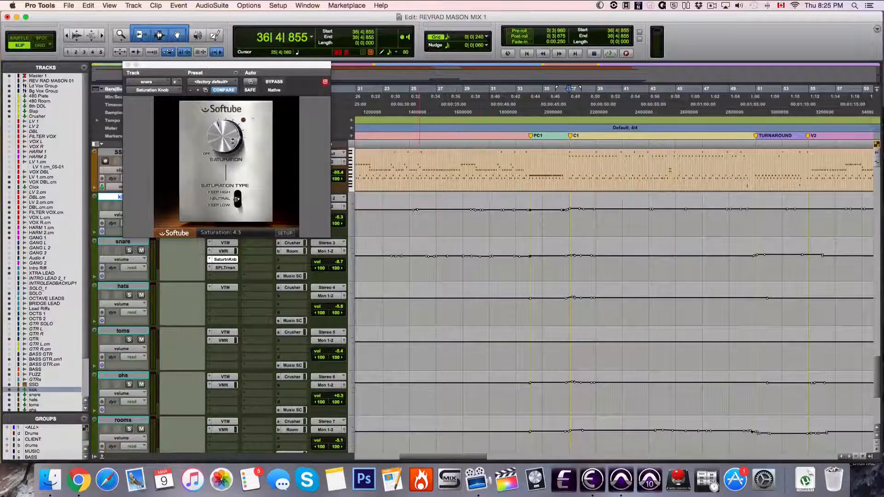
Step: Compare the snare's Saturation Knob bypassed and active during playback from C1, leave it active and stop playback
left_click(272, 83)
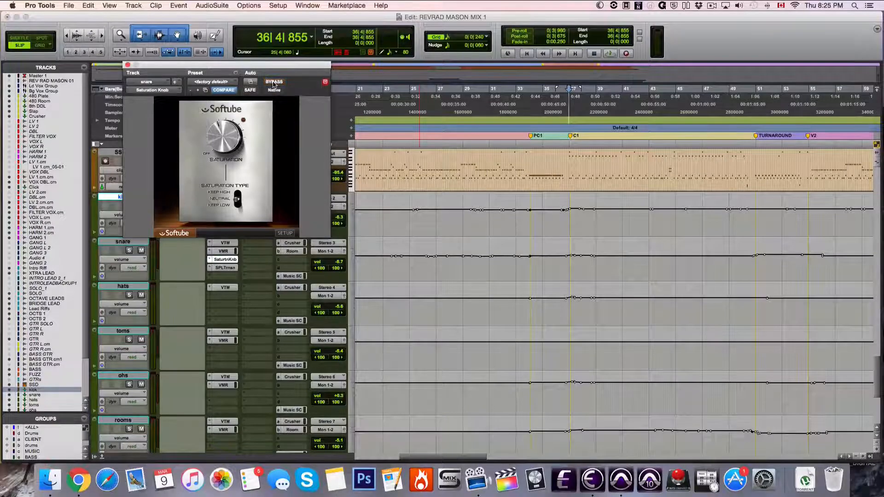
left_click(273, 83)
key("space")
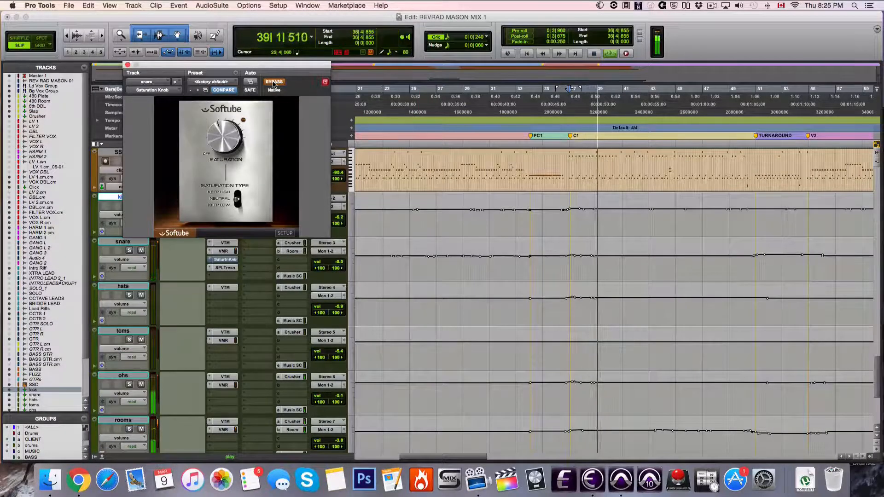
left_click(273, 82)
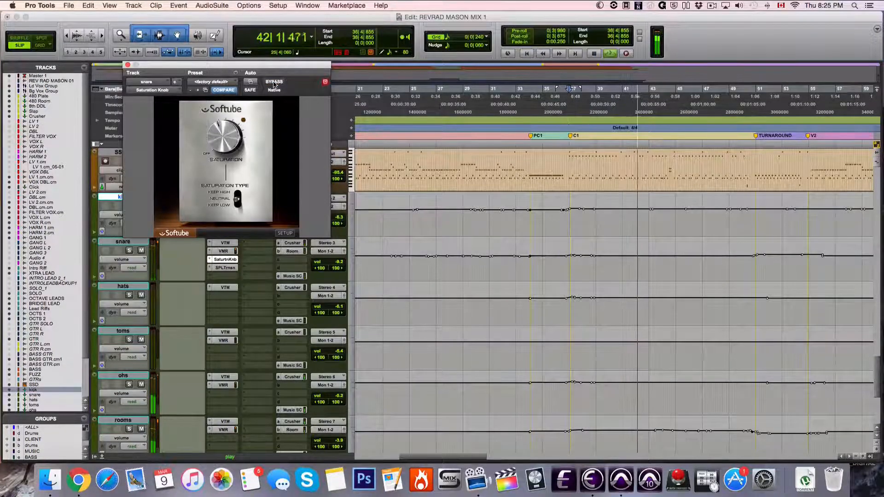
left_click(273, 82)
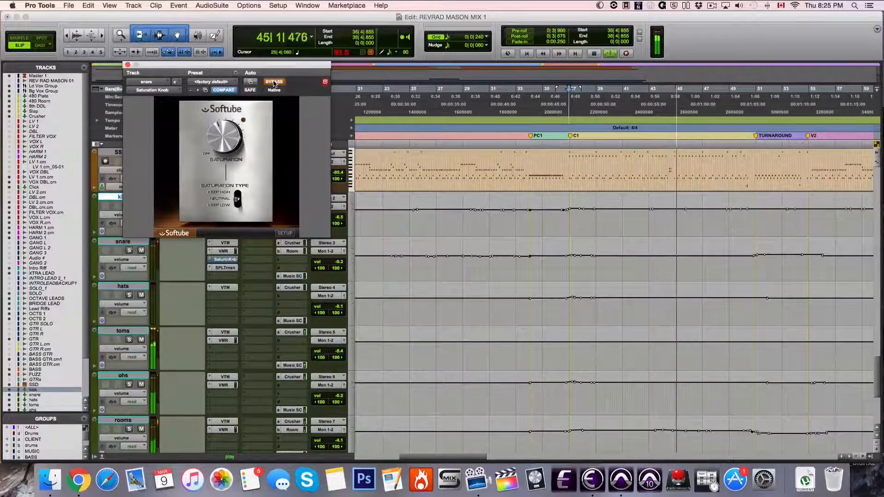
left_click(273, 82)
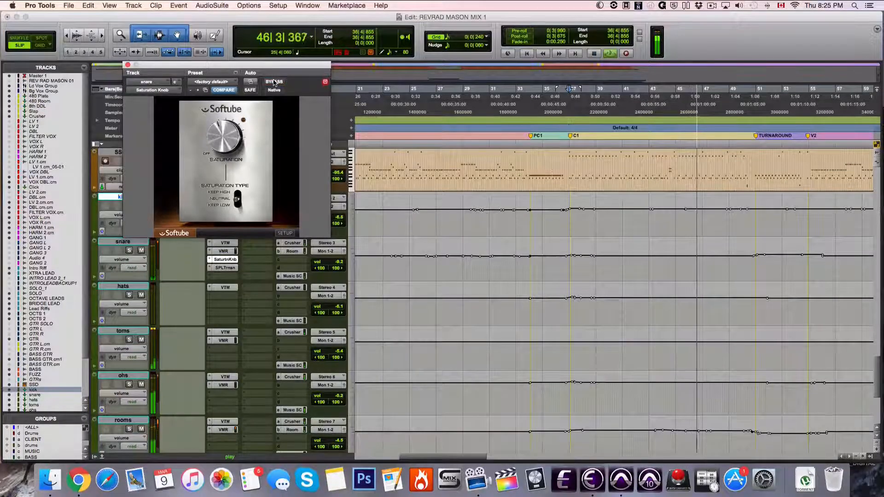
key("space")
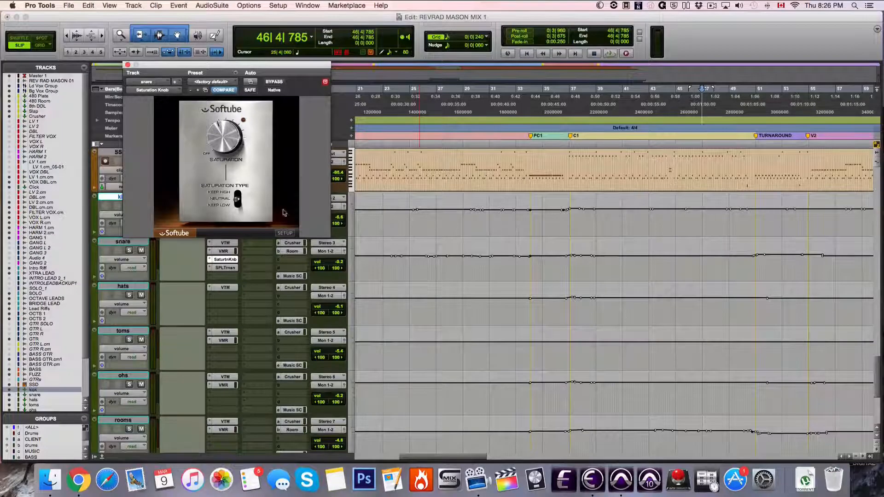
Step: View the snare's Virtual Tape Machines and Virtual Mix Rack plug-ins, closing each one
left_click(225, 243)
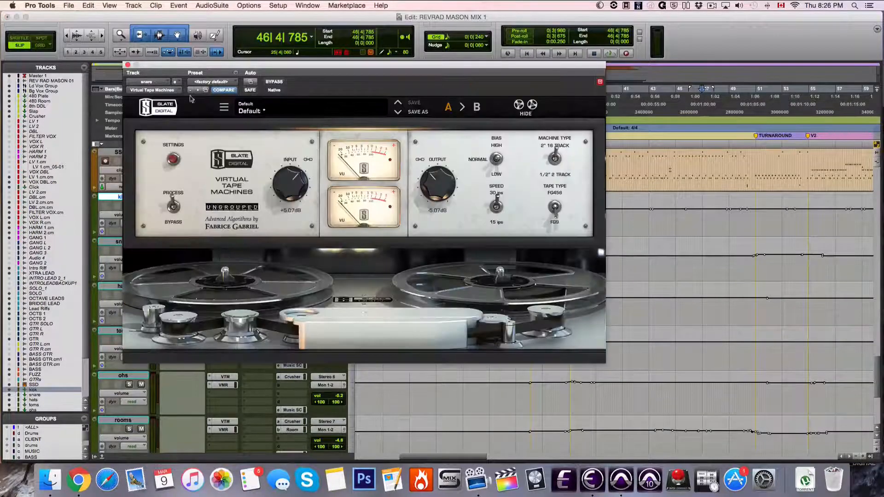
left_click(128, 65)
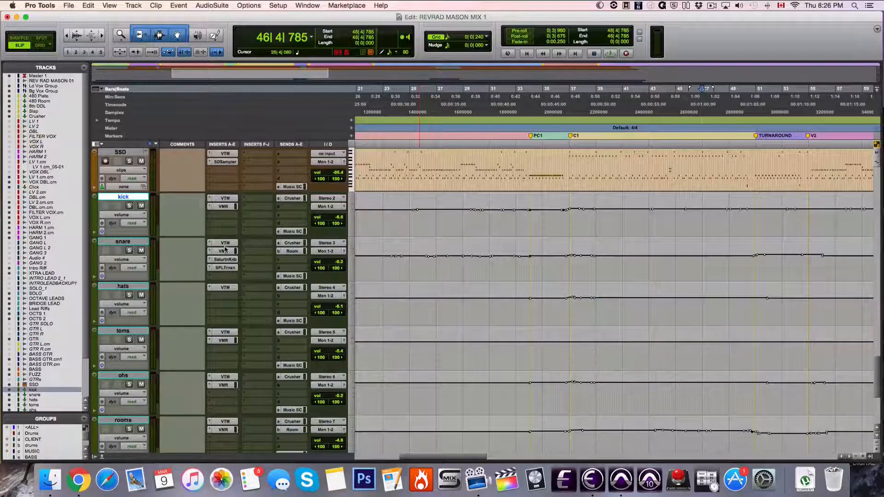
left_click(225, 252)
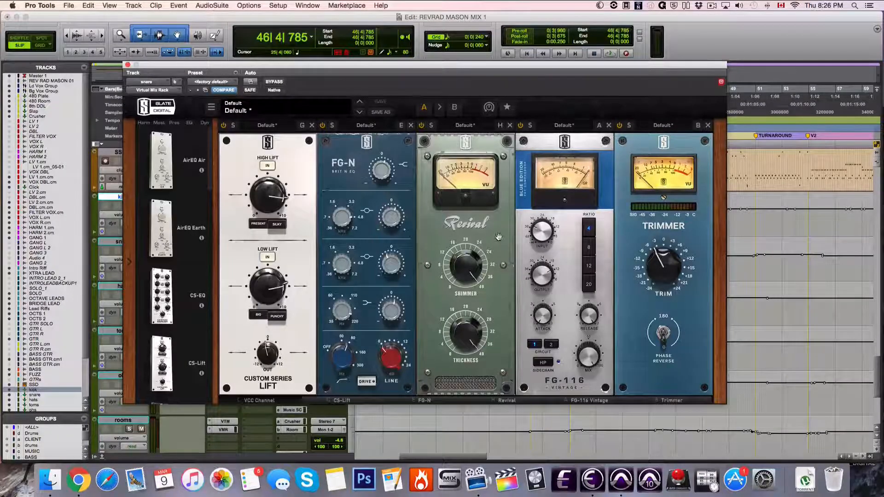
left_click(128, 65)
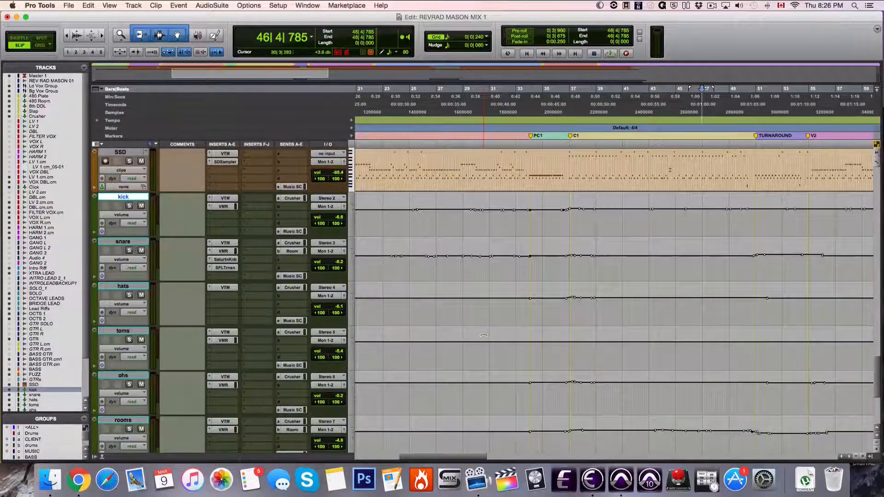
Step: Place the edit cursor just before C1 on the bass tracks, at about bar 36, beat 4, and select the FUZZ track
scroll(483, 335, "up", 6)
scroll(483, 335, "down", 3)
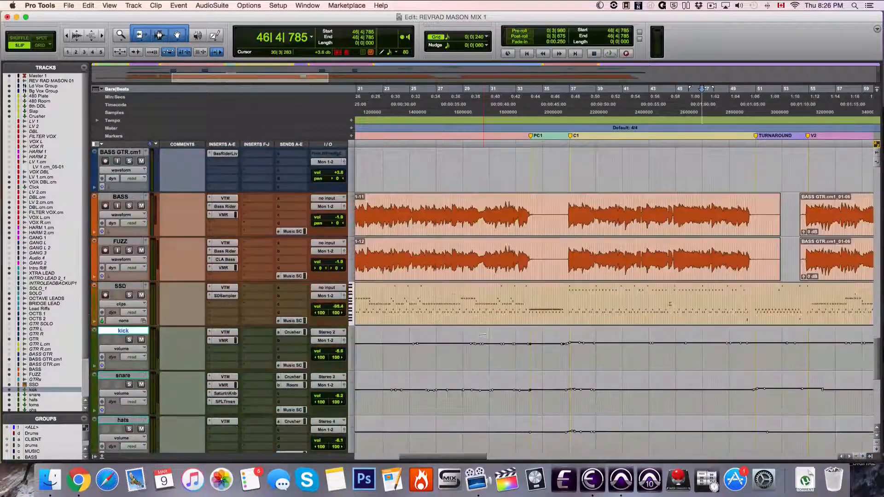
left_click(569, 255)
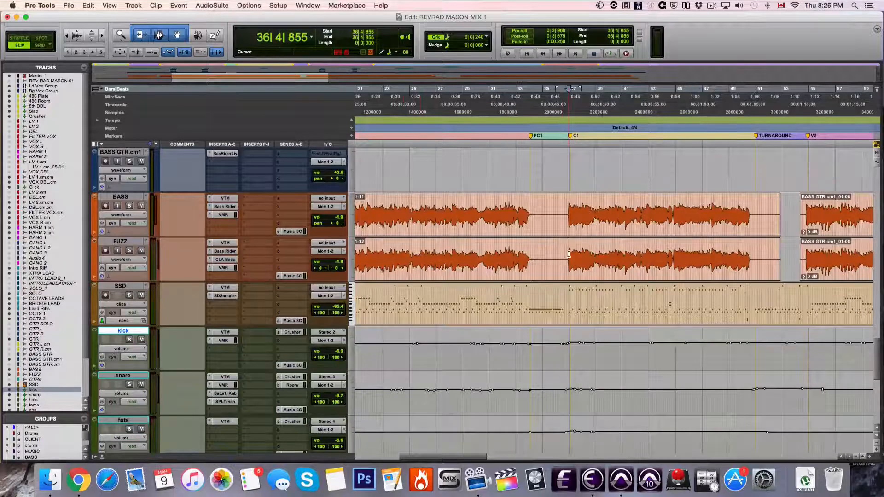
left_click(135, 242)
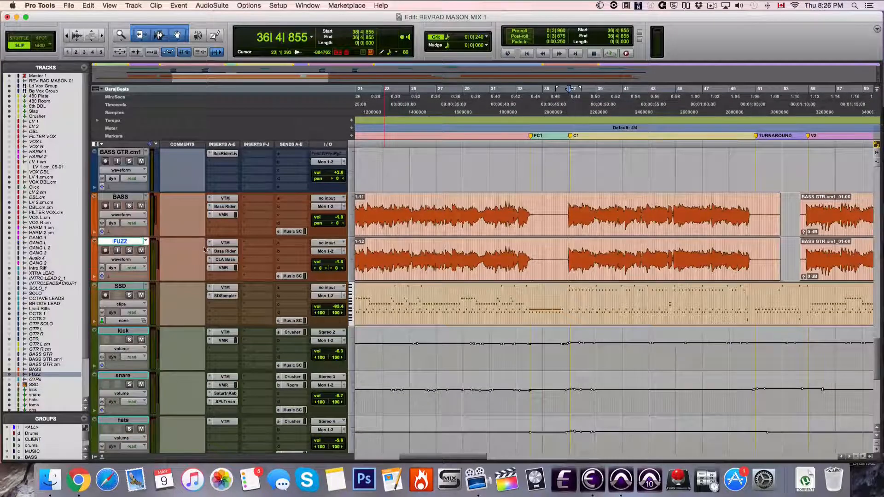
Step: Open the FUZZ track's CLA Bass plug-in, move its window clear of the track controls and solo the track
left_click(220, 260)
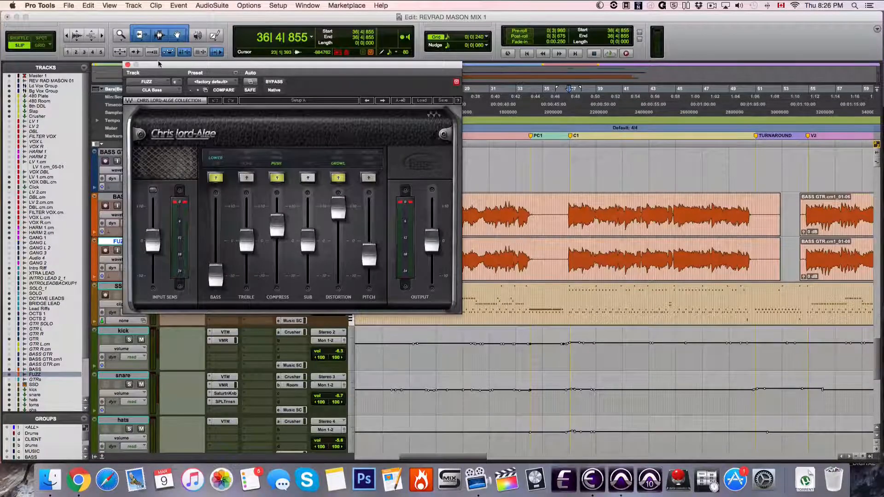
left_click_drag(158, 63, 240, 88)
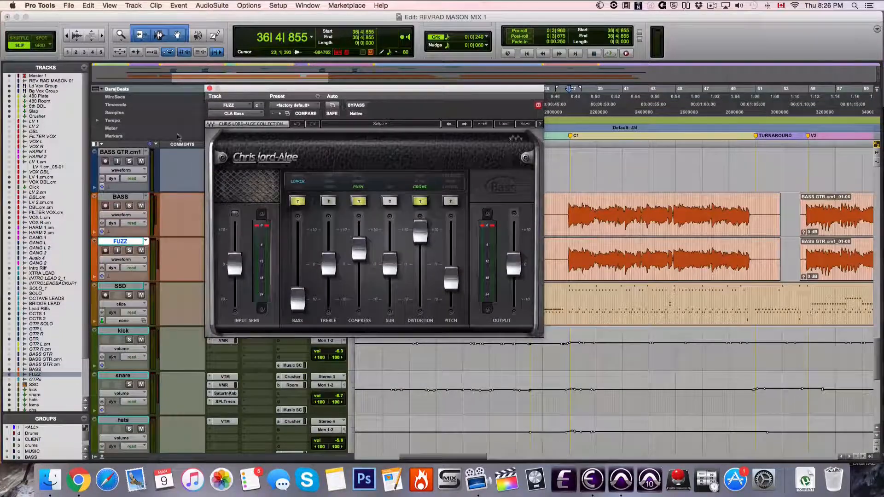
left_click(130, 251)
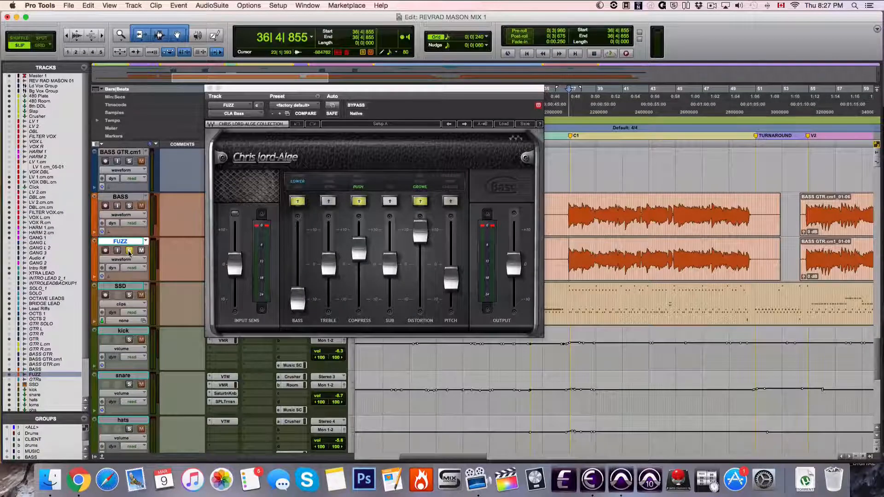
Step: Play from C1 comparing FUZZ soloed, FUZZ with BASS, and BASS alone, then clear all solos and stop playback
key("space")
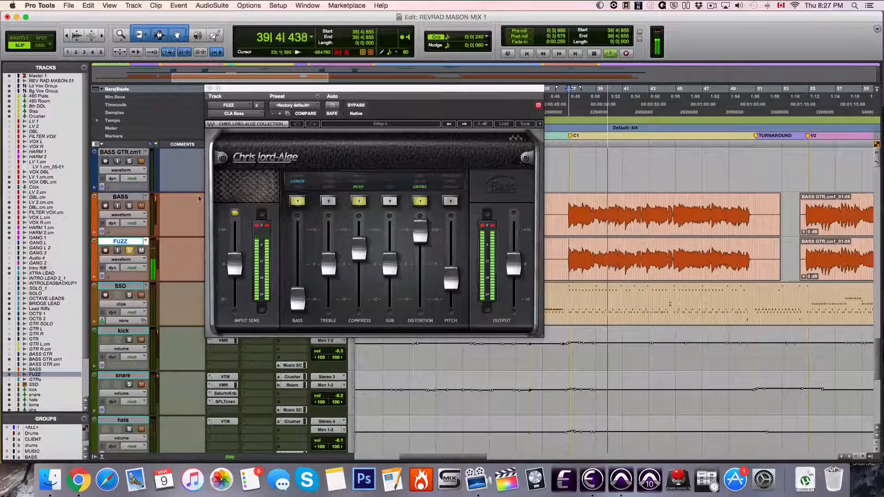
left_click(129, 206)
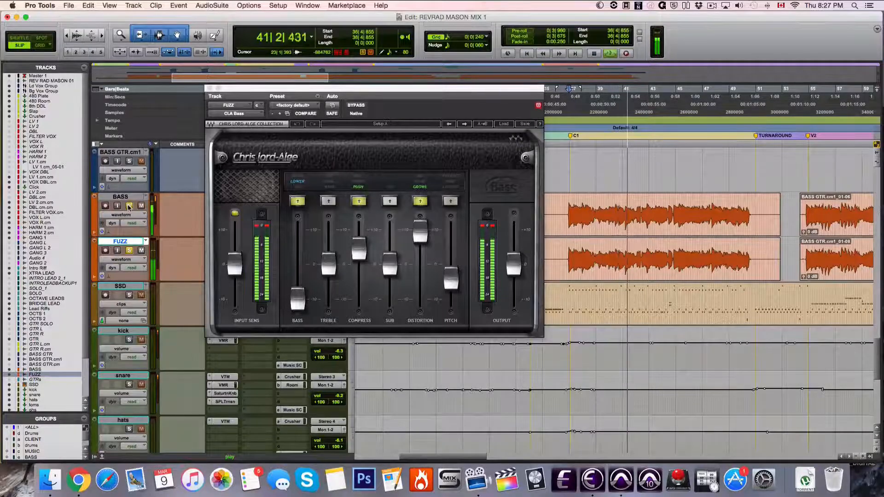
left_click(130, 251)
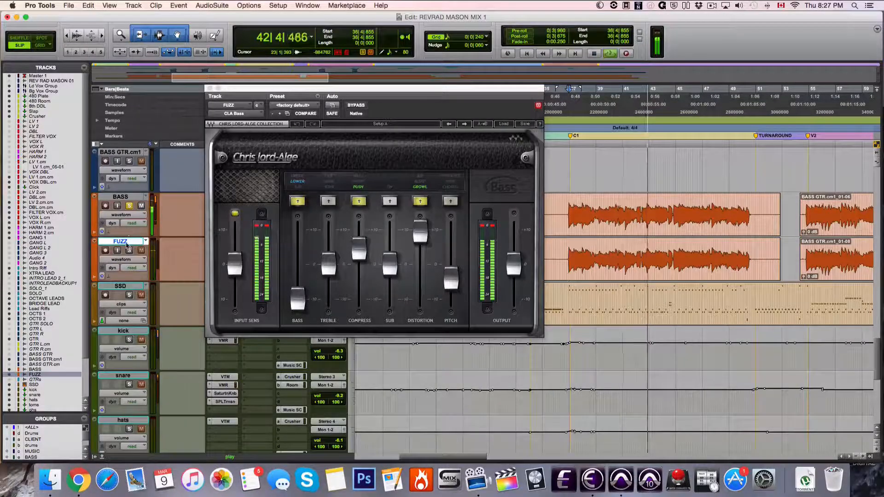
left_click(130, 251)
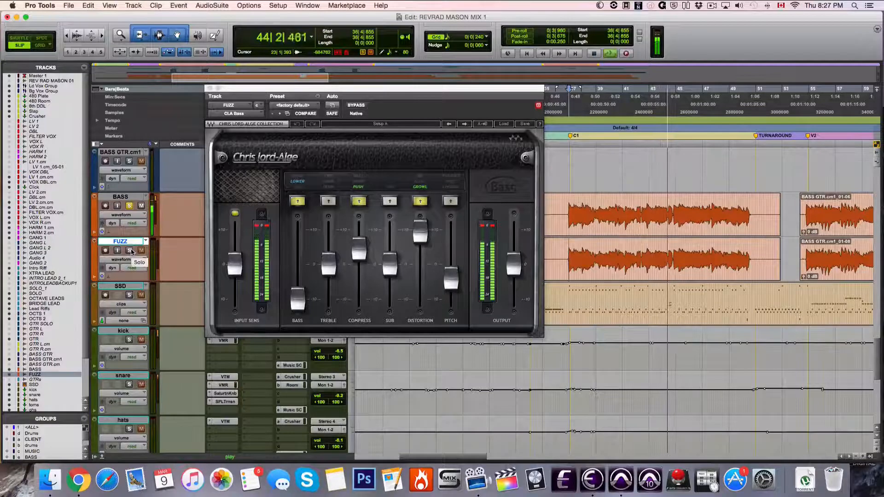
left_click(131, 251, "alt")
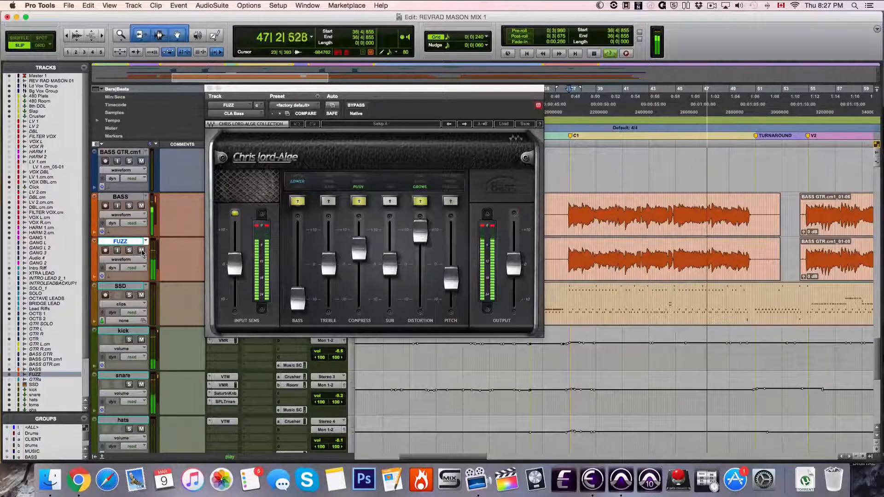
key("space")
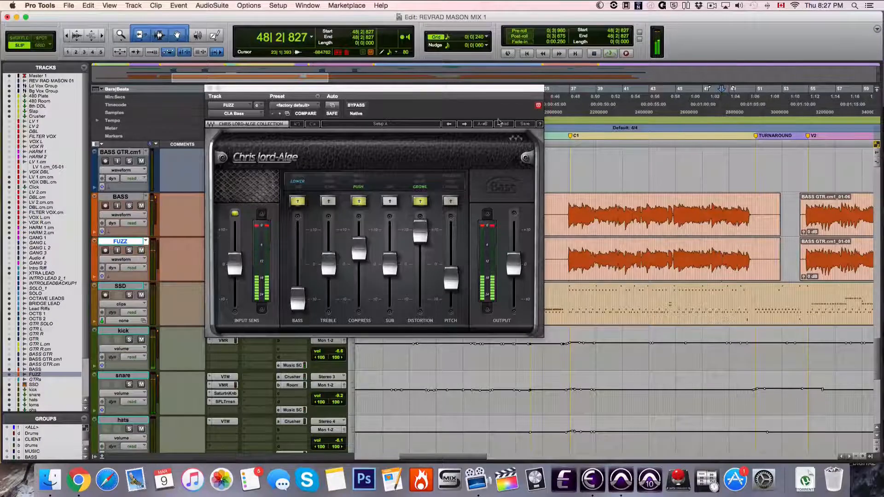
Step: Play the full mix from about bar 36, beat 2 into the chorus, stop it and close the CLA Bass plug-in
left_click(562, 121)
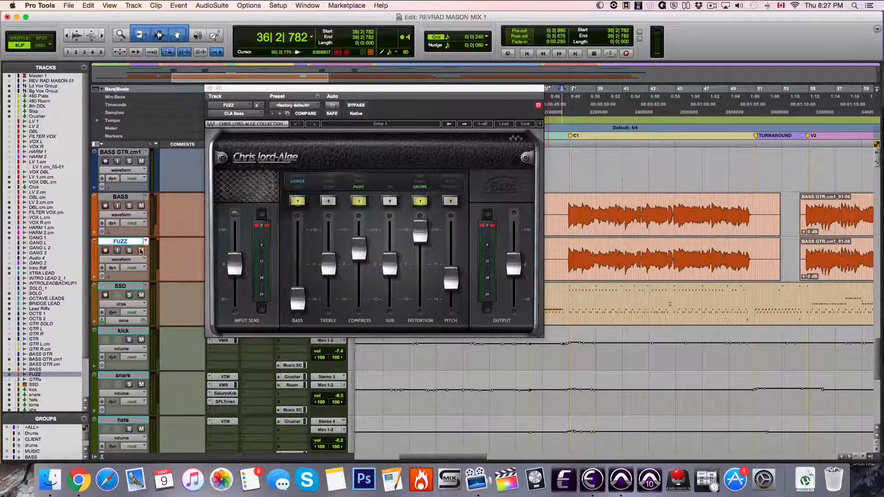
key("space")
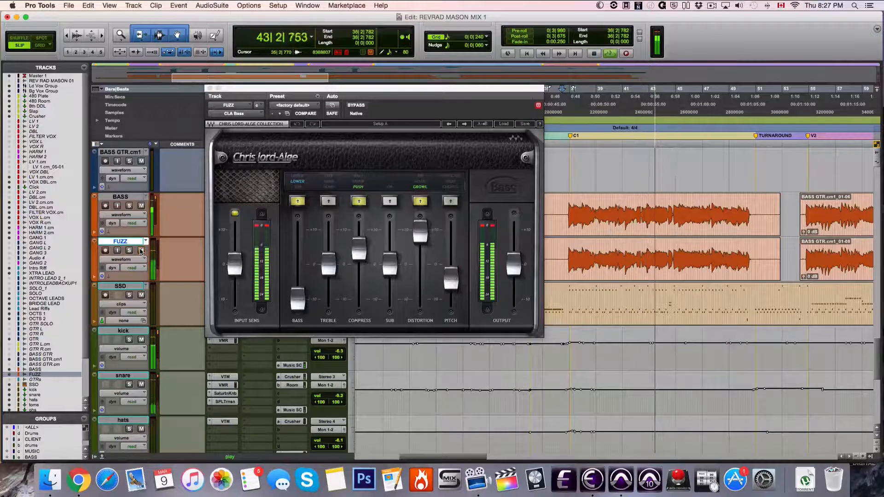
key("space")
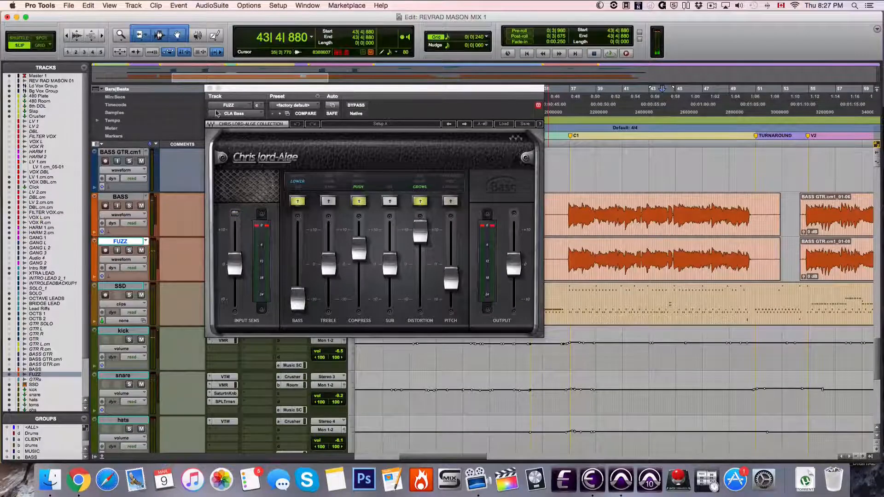
left_click(210, 88)
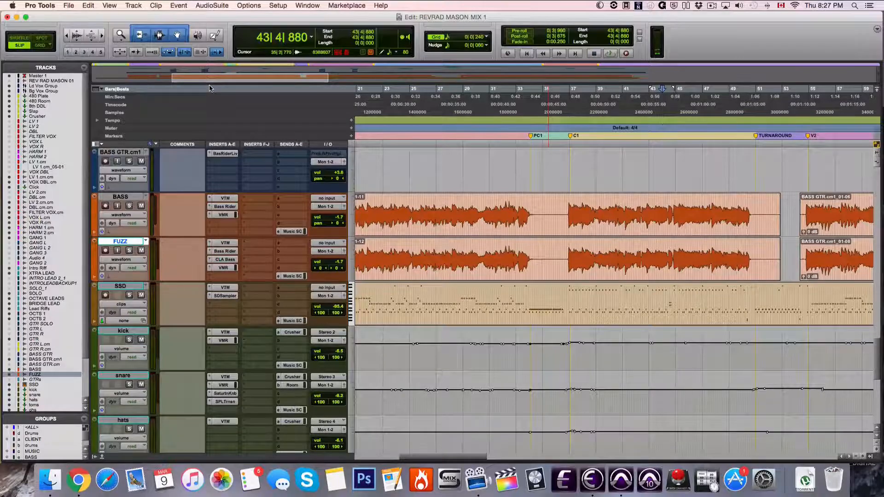
Step: Look over the bass, lead, octave and guitar tracks across the arrangement, back to the intro and first verse
scroll(571, 247, "right", 10)
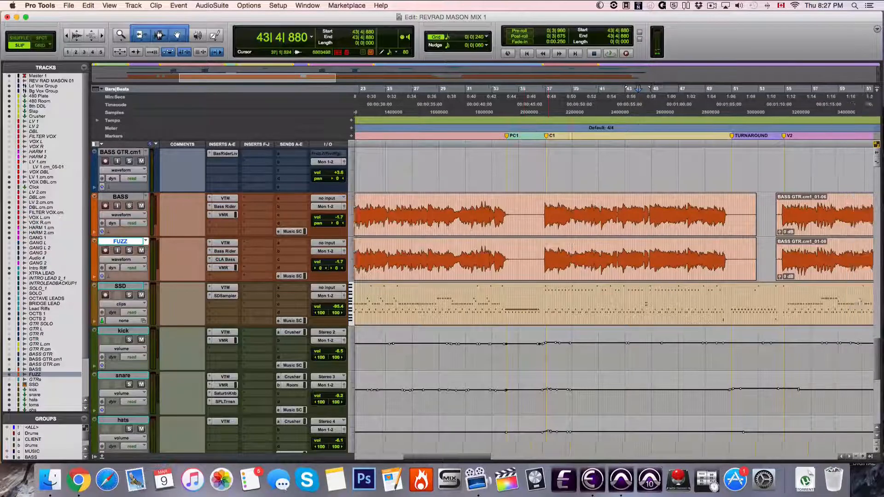
scroll(571, 247, "right", 6)
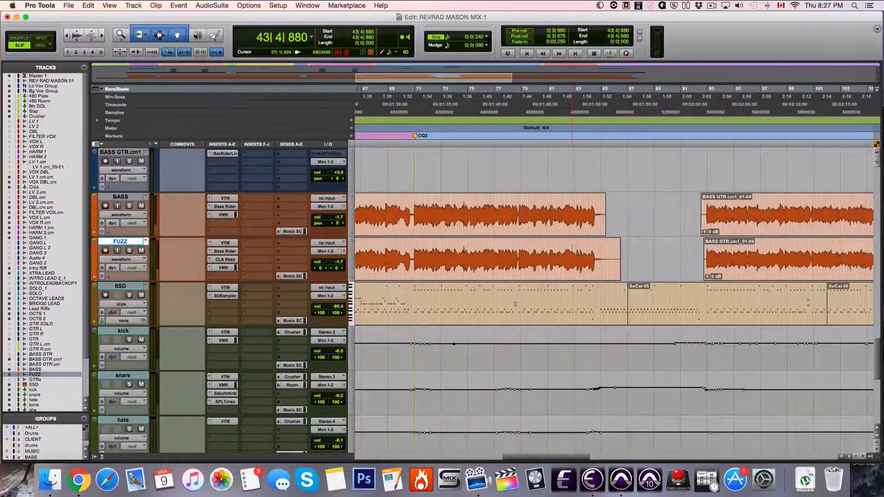
scroll(571, 247, "left", 5)
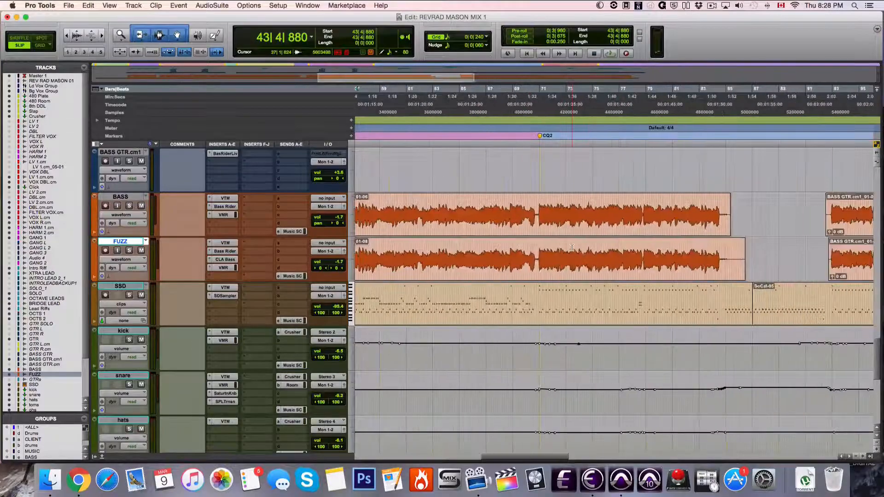
scroll(571, 247, "up", 6)
scroll(572, 248, "down", 6)
scroll(572, 247, "left", 9)
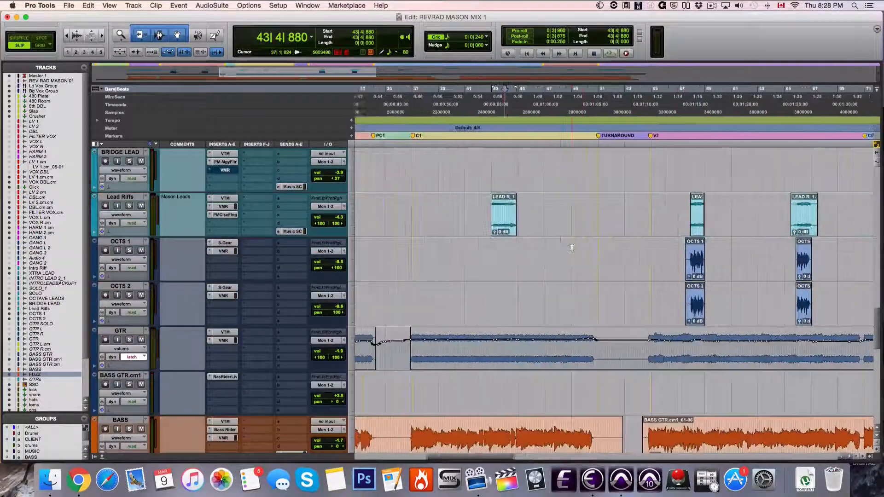
scroll(571, 247, "up", 8)
scroll(571, 247, "left", 6)
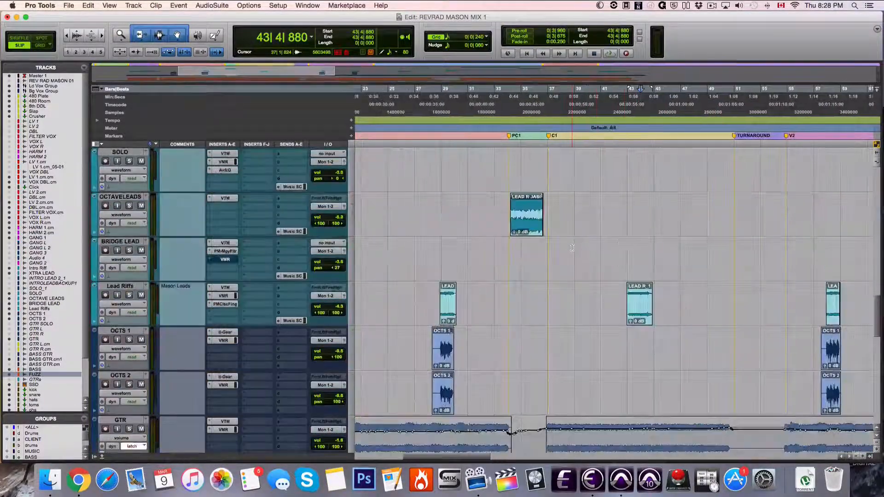
scroll(572, 247, "left", 3)
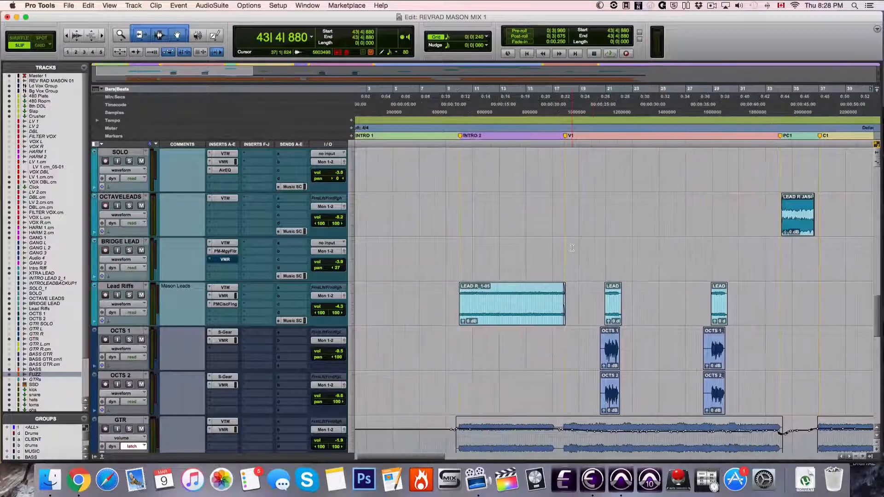
scroll(576, 279, "down", 4)
scroll(576, 278, "up", 4)
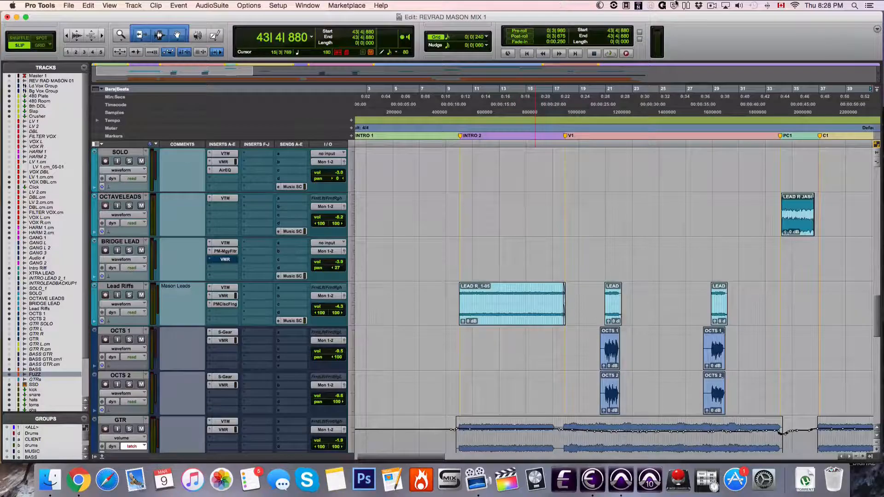
left_click(712, 6)
left_click(711, 6)
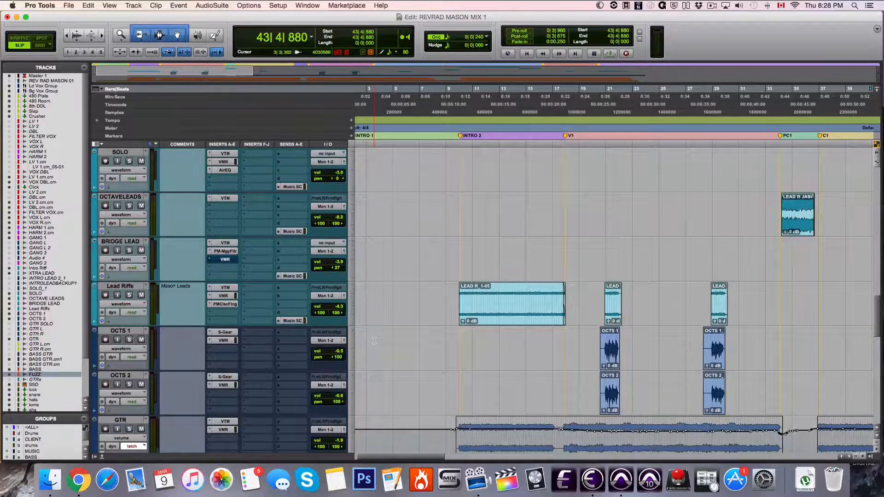
Step: Set the GTR track's automation mode to read
scroll(374, 340, "down", 6)
scroll(191, 316, "up", 4)
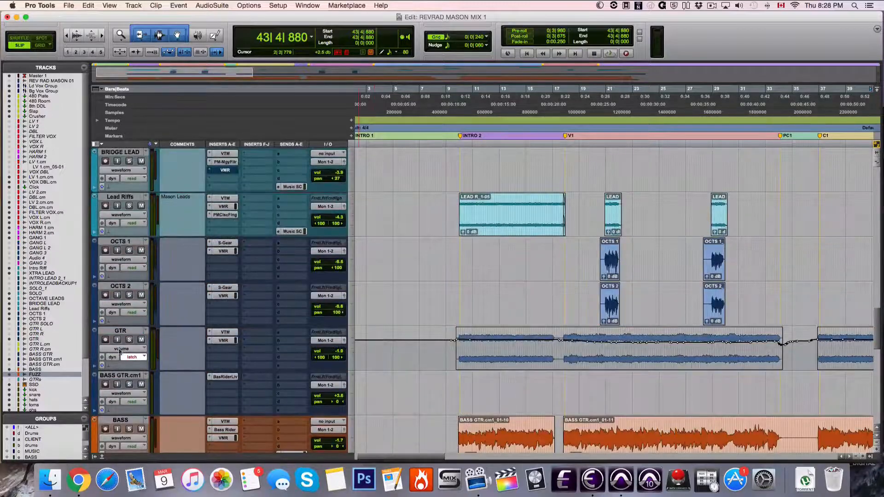
left_click(131, 358)
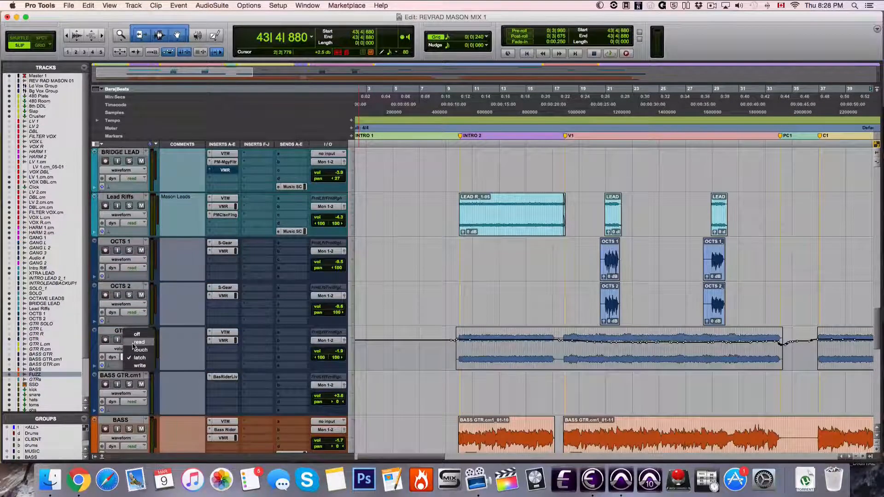
left_click(139, 342)
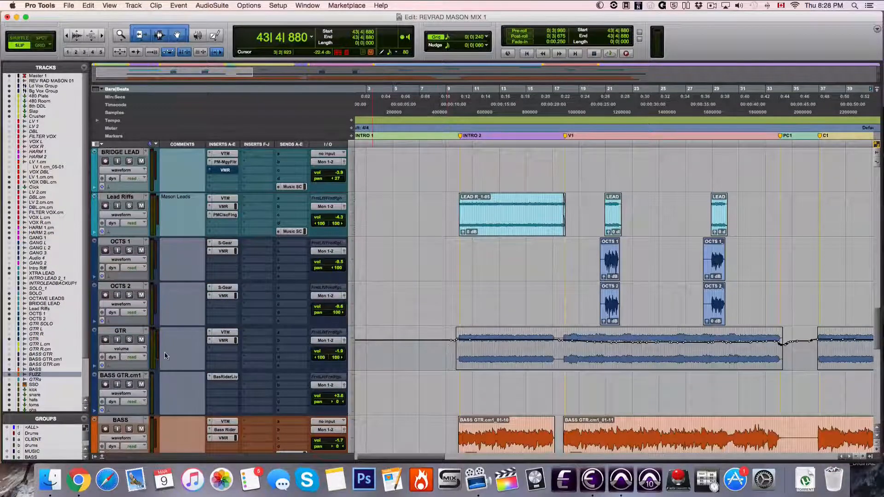
Step: Place the edit cursor on the GTR track just before INTRO 2, at about bar 9, beat 3, and solo the track
left_click(454, 352)
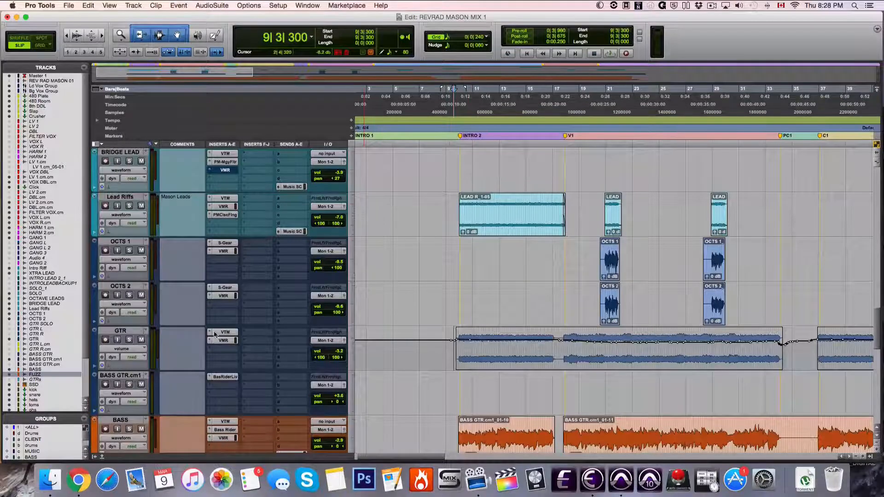
left_click(36, 330)
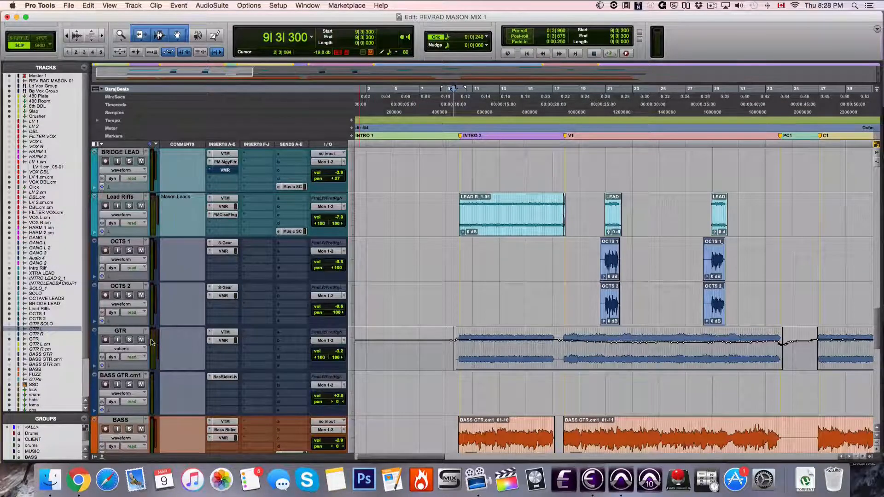
left_click(130, 340)
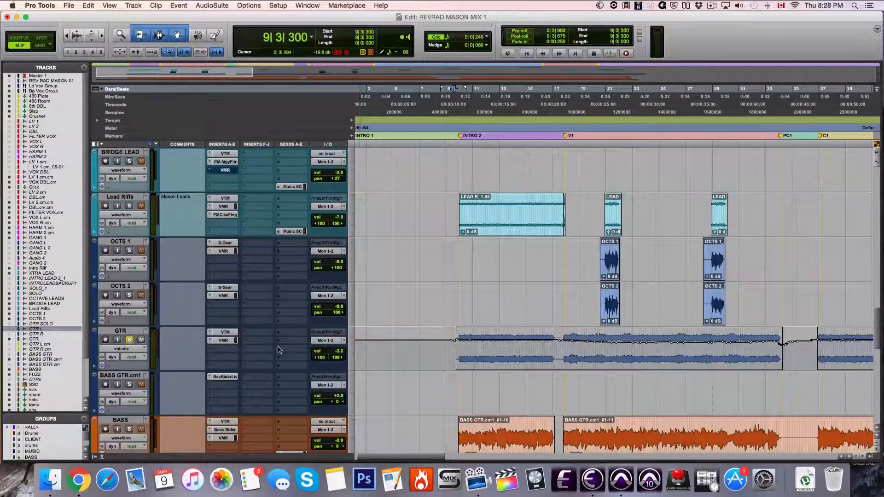
Step: Play the soloed GTR track through INTRO 2 and stop at about bar 17
key("space")
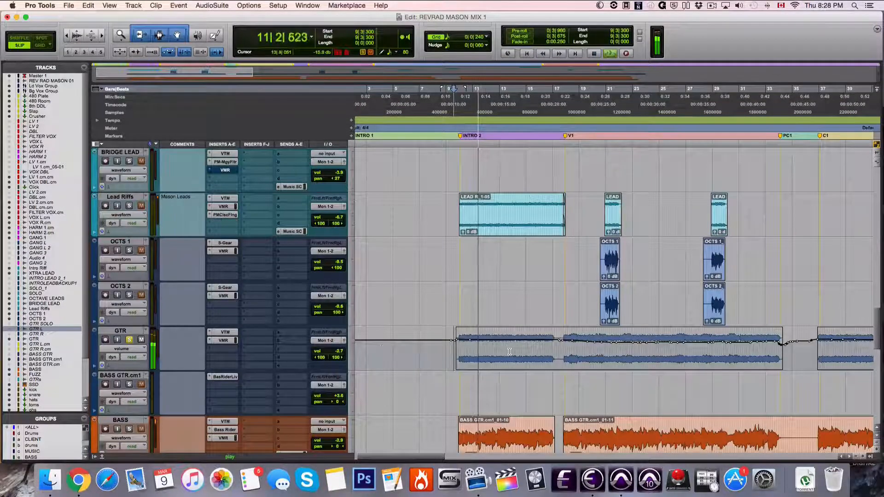
scroll(509, 351, "right", 3)
scroll(509, 351, "right", 2)
scroll(509, 351, "right", 2)
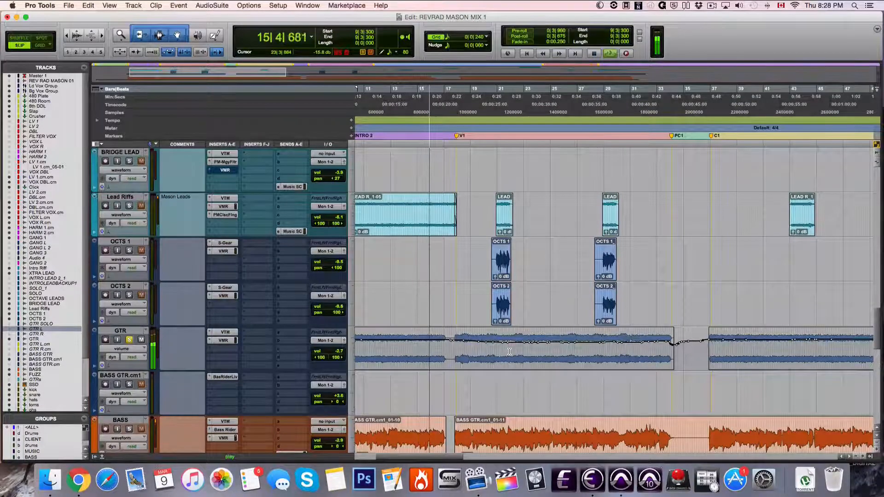
key("space")
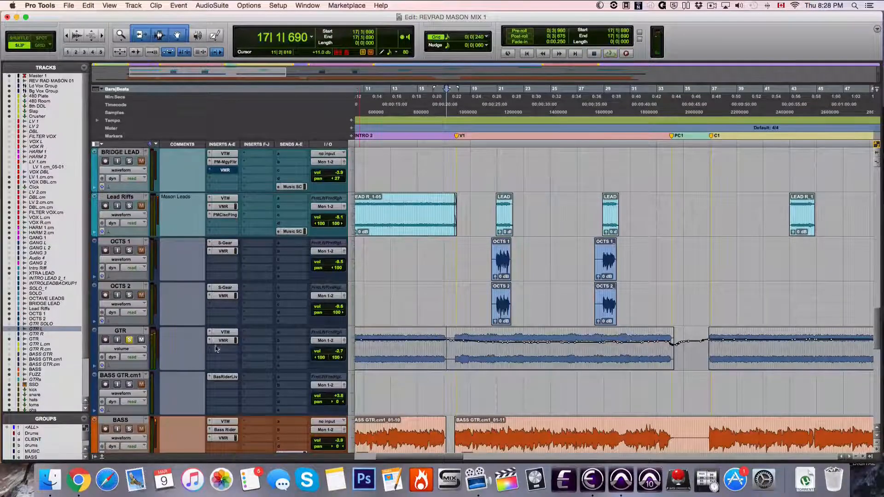
Step: Open the GTR track's Virtual Tape Machines, move its window clear of C1 and place the cursor just before that marker
left_click(222, 333)
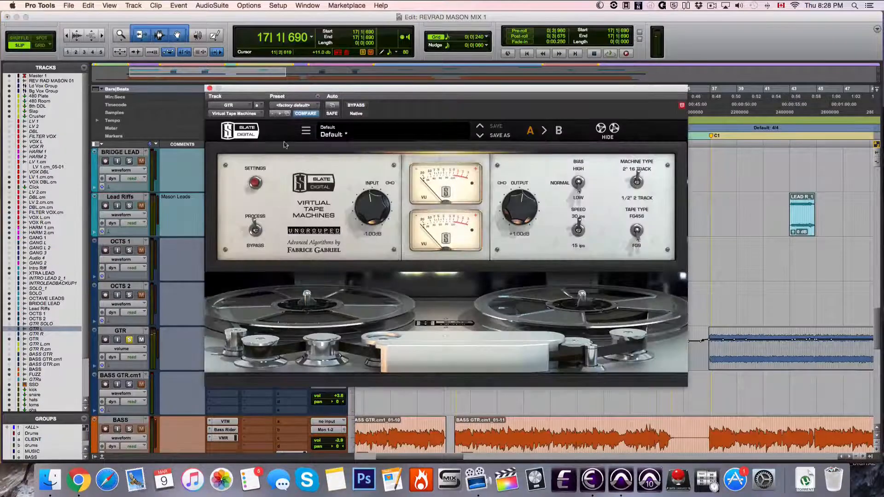
left_click_drag(288, 89, 187, 57)
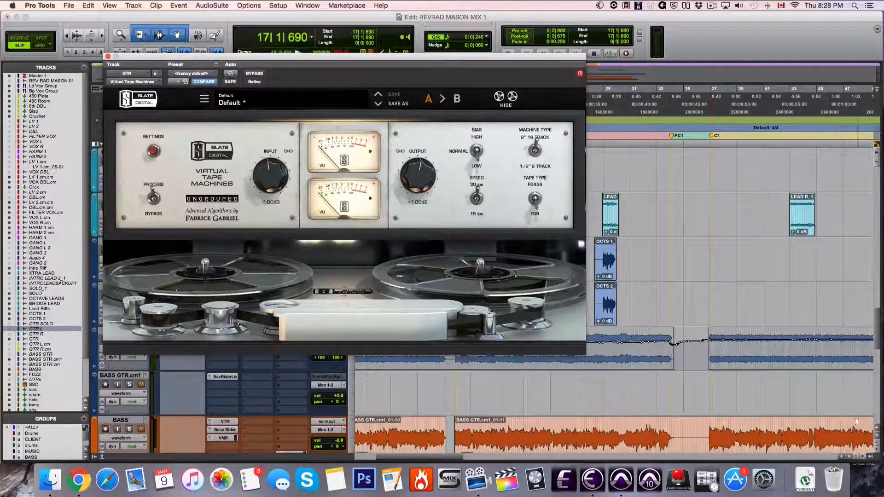
left_click(711, 120)
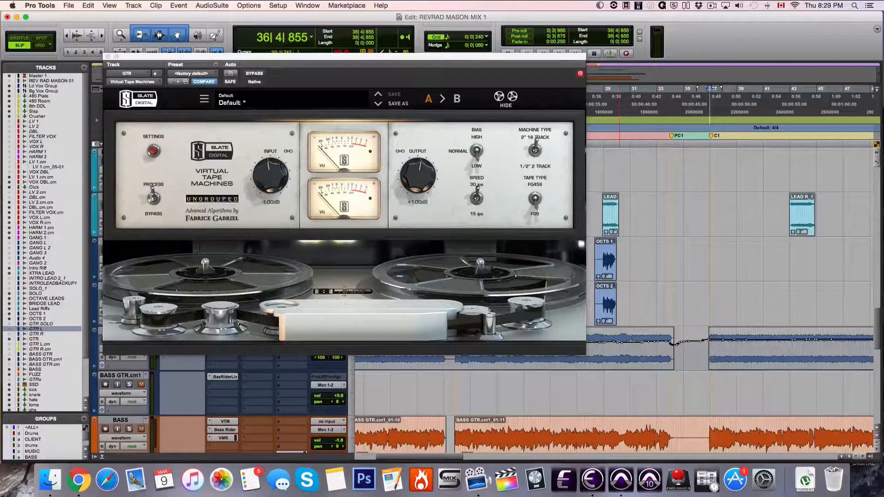
Step: Play the soloed GTR track from C1, comparing Virtual Tape Machines processed and bypassed, and stop at about bar 50
key("space")
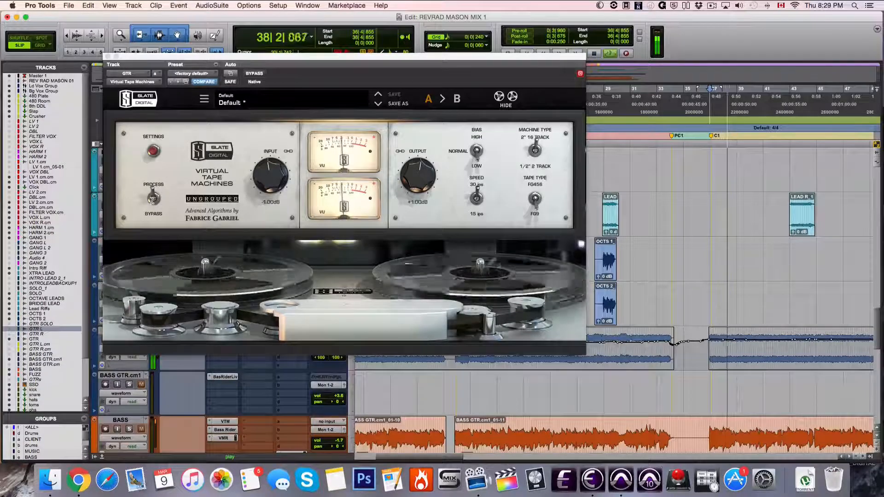
left_click(152, 199)
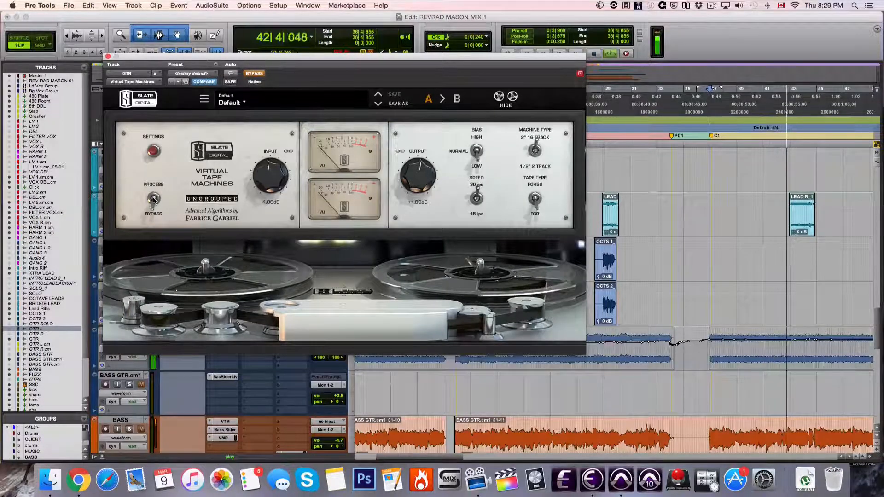
left_click(153, 199)
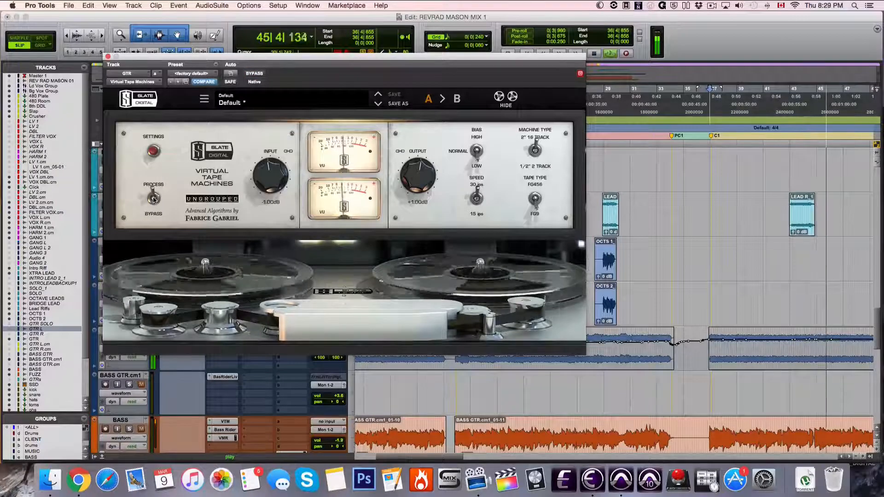
left_click(154, 199)
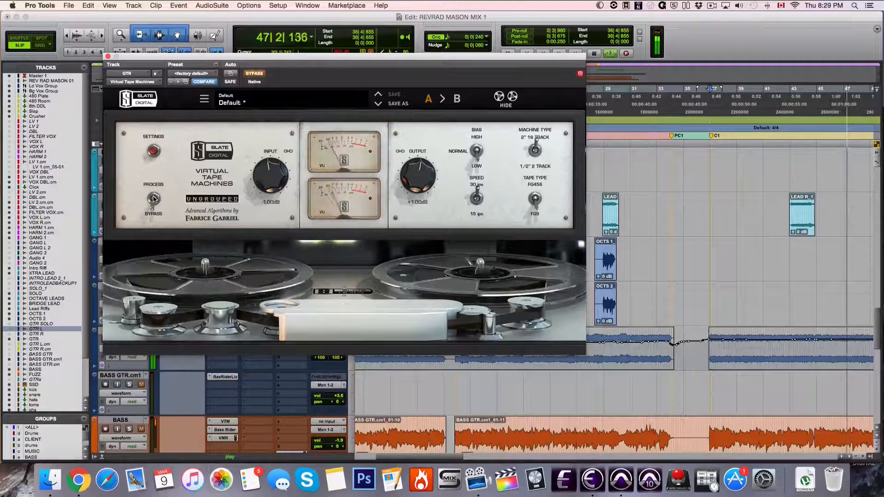
left_click(154, 199)
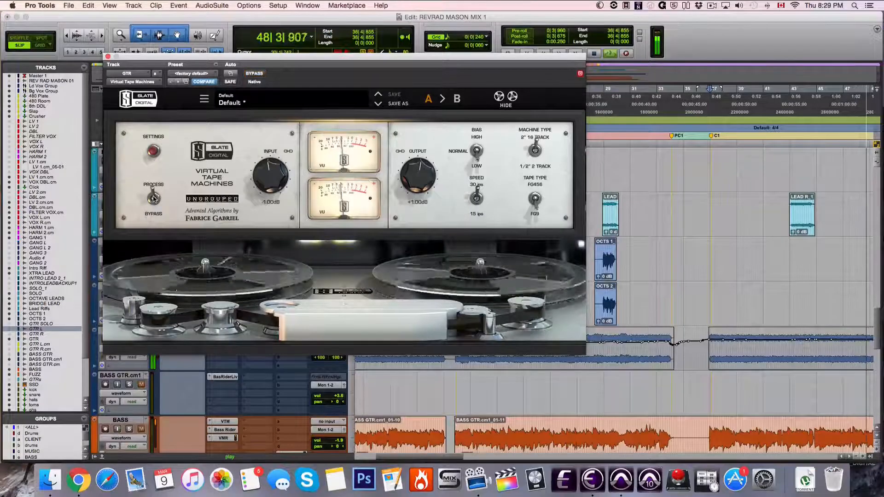
left_click(154, 198)
left_click(155, 199)
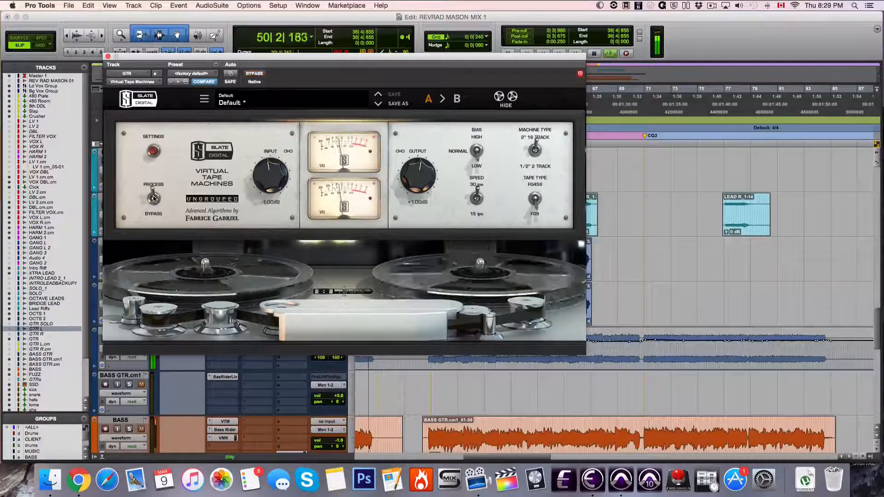
key("space")
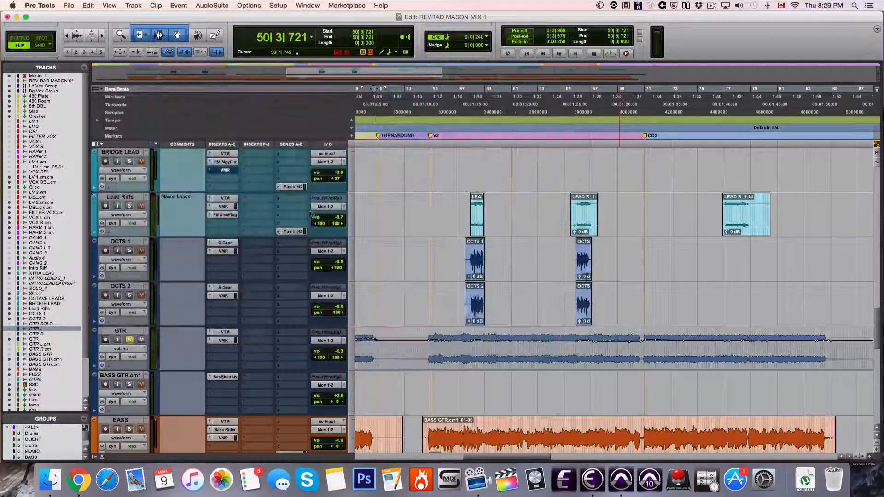
Step: Open the GTR track's Virtual Mix Rack and examine its Custom Series Equalizer and Custom Series Lift settings
scroll(297, 341, "left", 10)
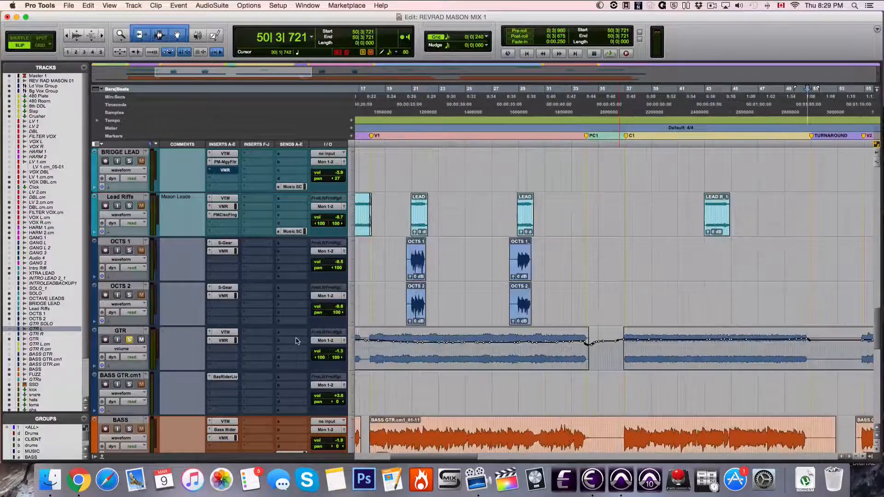
left_click(231, 345)
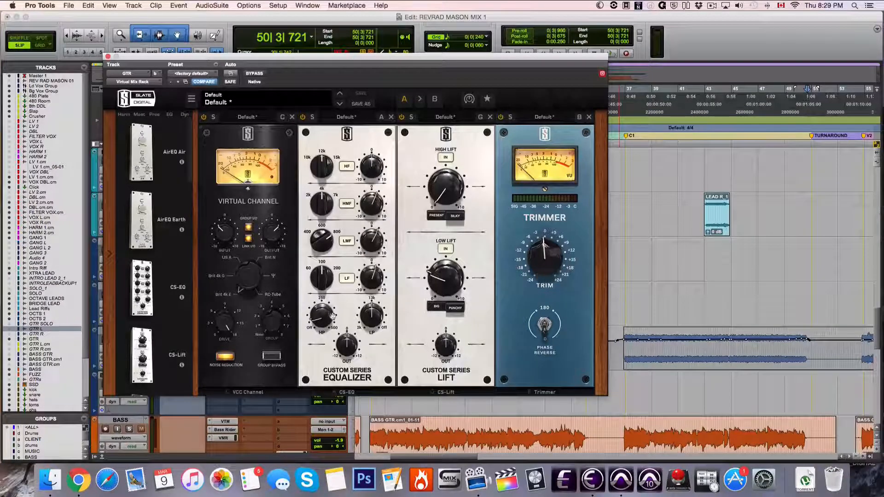
mouse_move(324, 318)
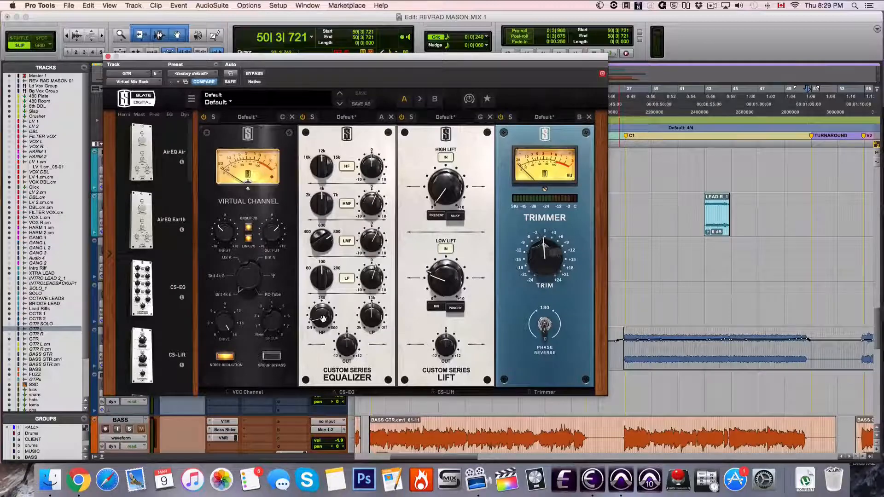
mouse_move(373, 282)
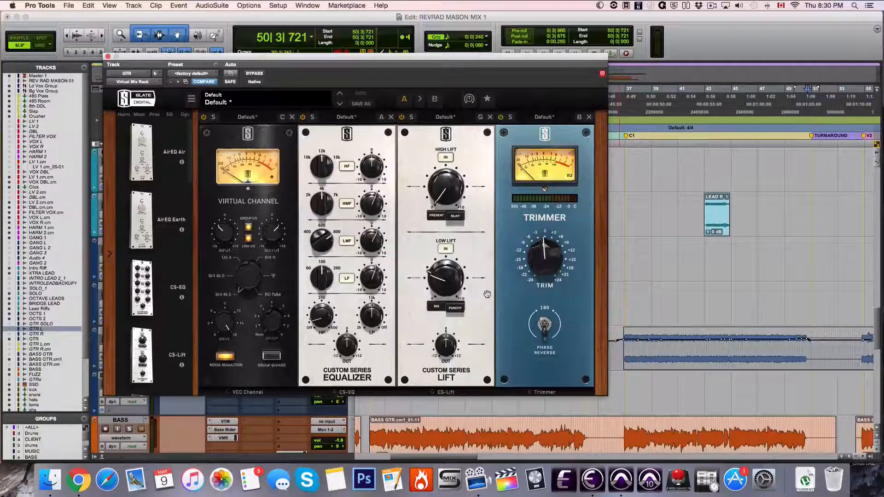
left_click_drag(436, 194, 424, 253)
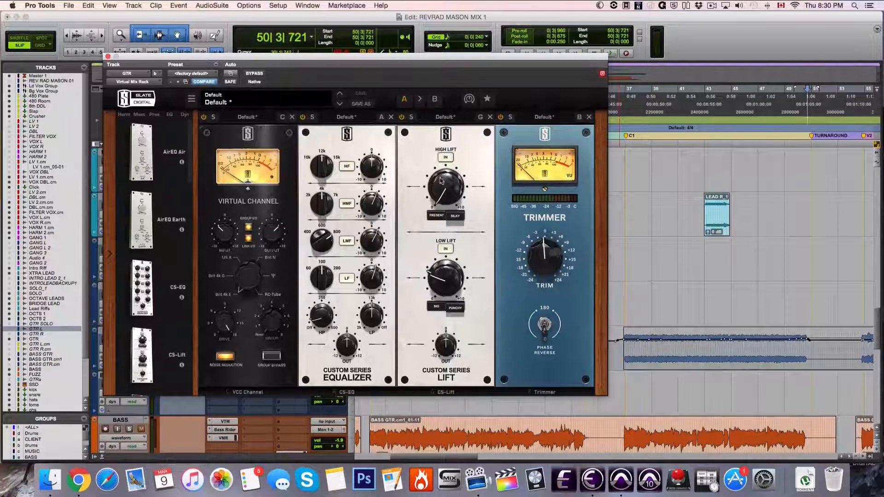
mouse_move(454, 188)
Step: Play the GTR track from C1 with the Virtual Mix Rack bypassed, re-enable it during playback, close it and stop
left_click(260, 73)
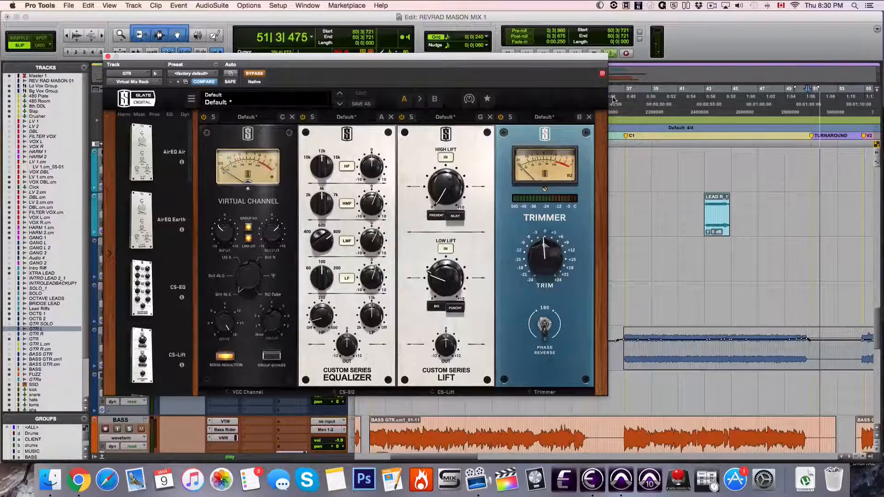
left_click(629, 105)
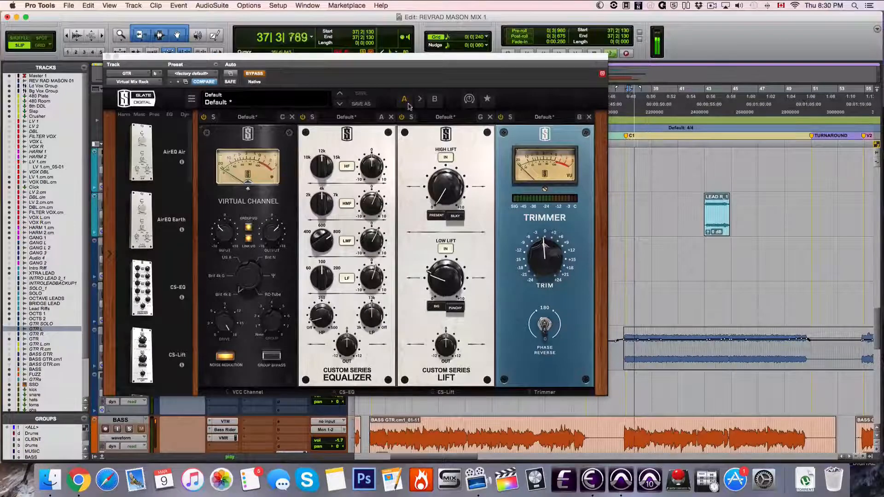
left_click(261, 74)
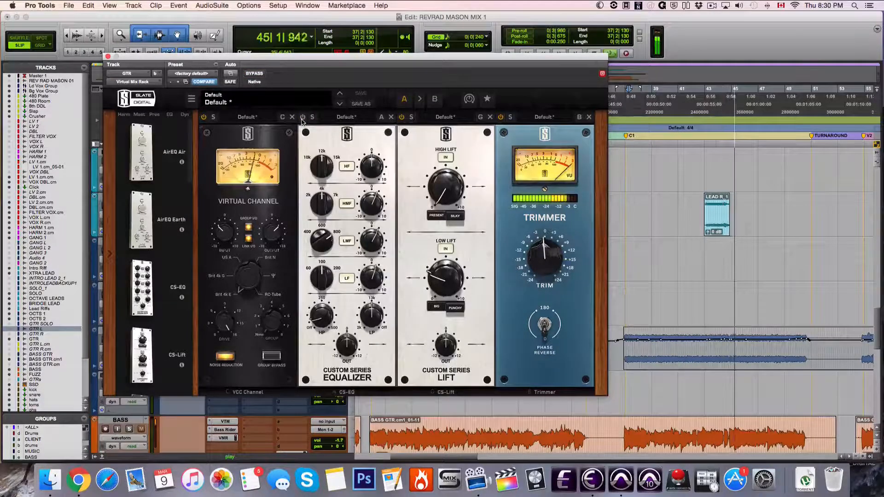
left_click(108, 56)
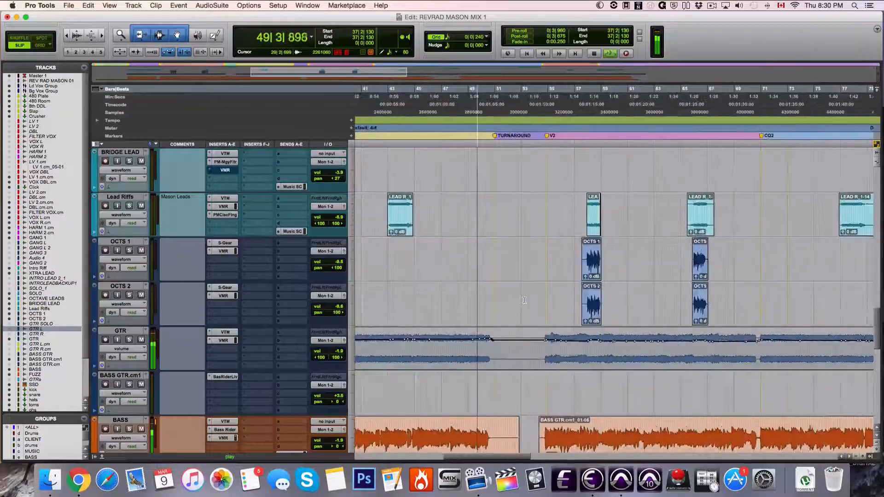
key("space")
Step: Place the edit cursor at the PC1 marker, about bar 34, and solo the XTRA LEAD track
scroll(524, 300, "up", 5)
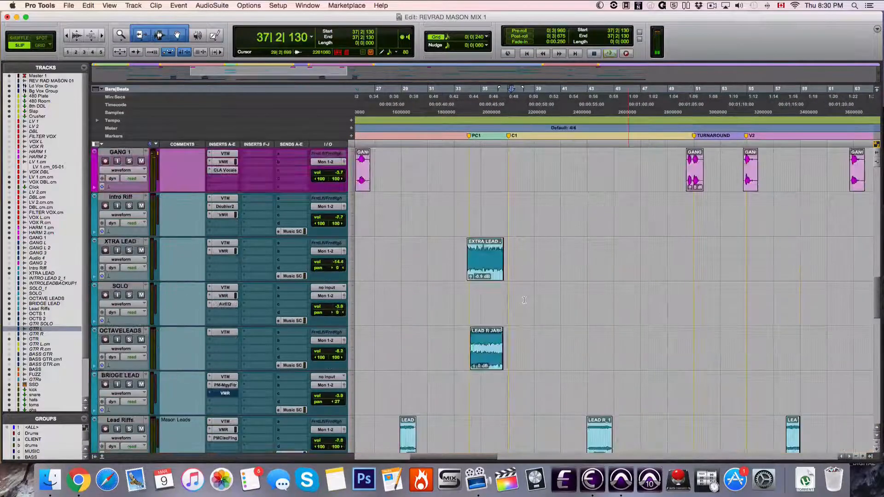
scroll(516, 285, "down", 3)
scroll(509, 272, "up", 3)
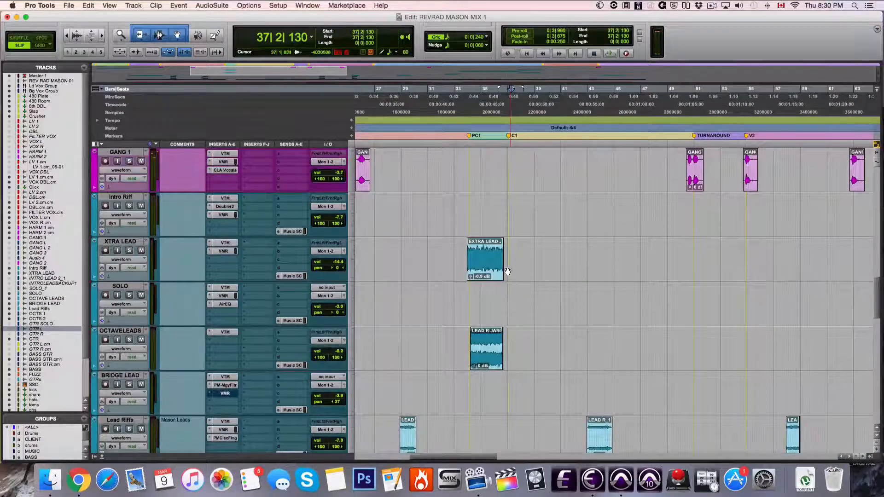
left_click(487, 259)
left_click(471, 101)
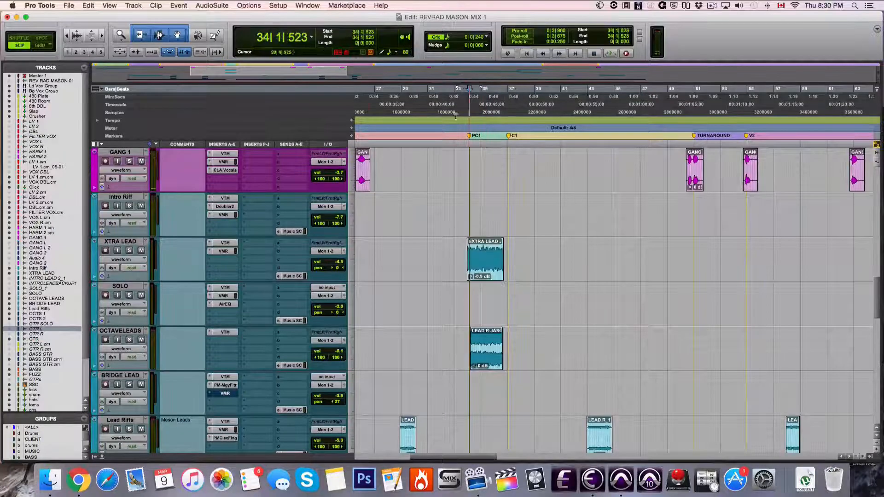
left_click(129, 251)
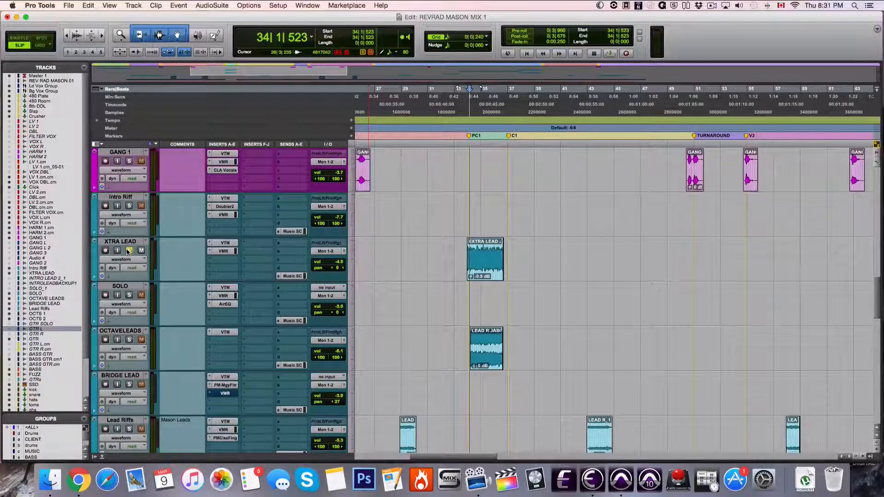
Step: View the XTRA LEAD track's Virtual Mix Rack, close it and play the soloed lead through PC1
left_click(224, 252)
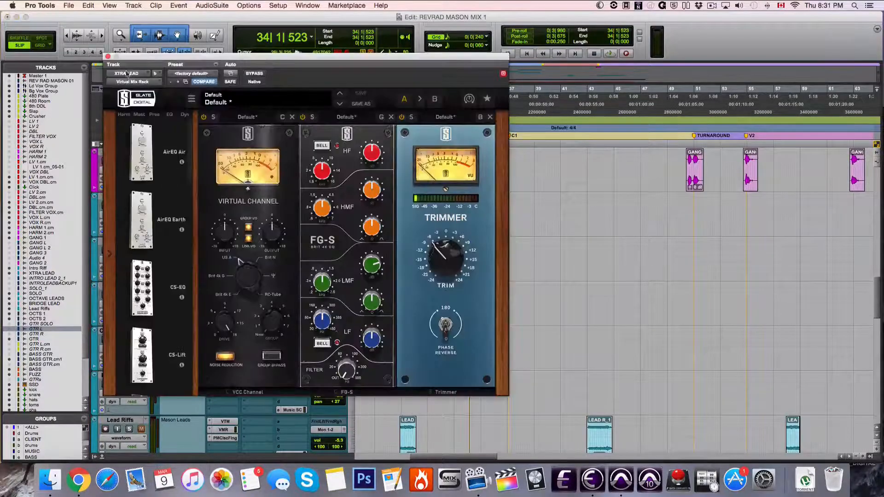
left_click(108, 56)
key("space")
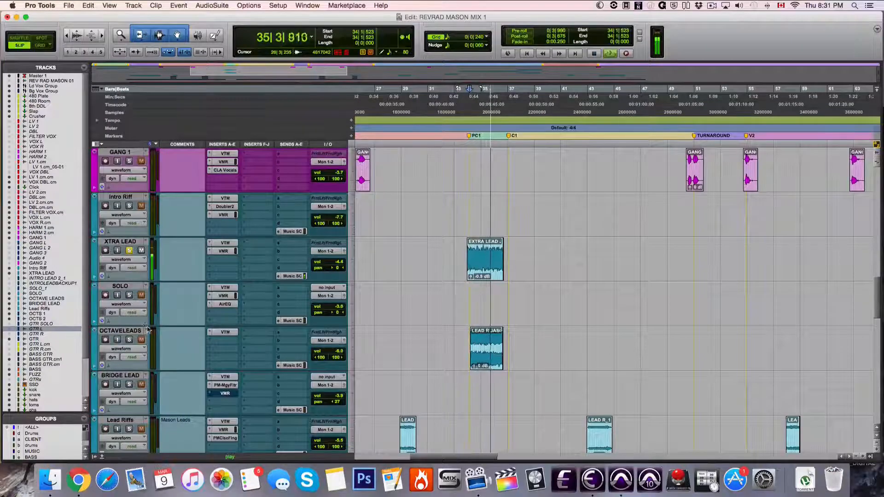
key("space")
Step: Solo OCTAVELEADS alongside XTRA LEAD and play them from PC1, toggling XTRA LEAD's solo
left_click(129, 339)
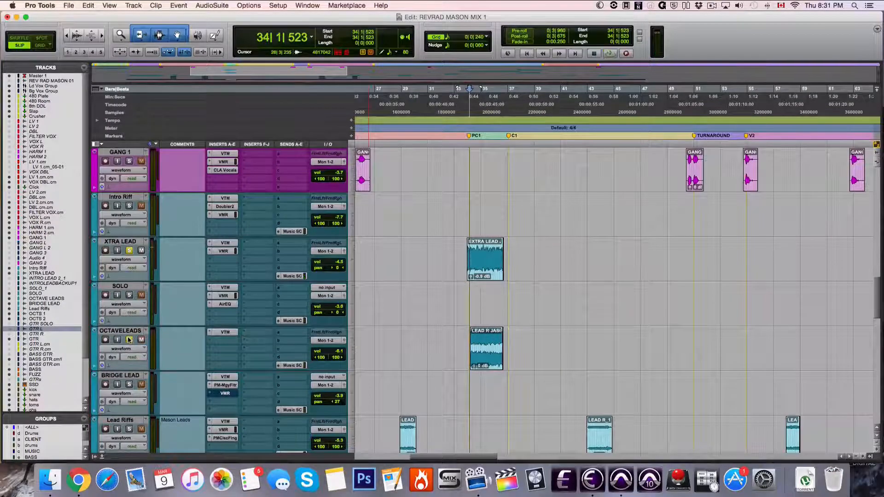
key("space")
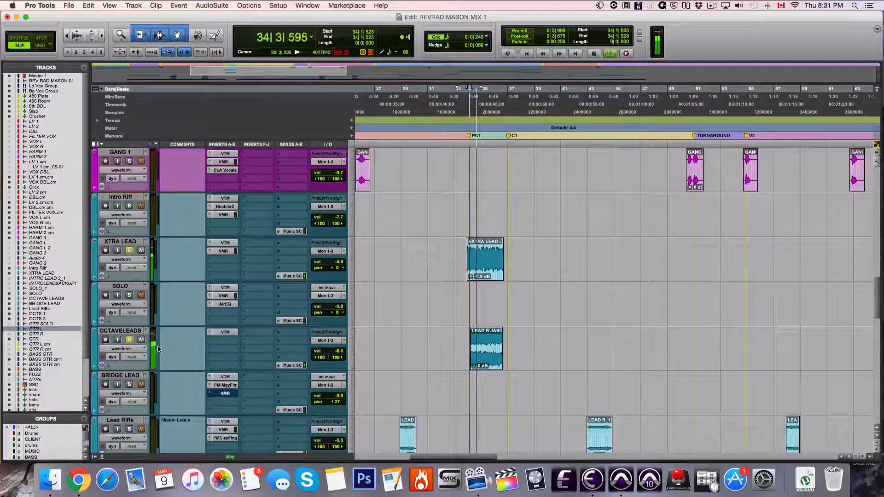
left_click(129, 250)
key("space")
left_click(129, 250)
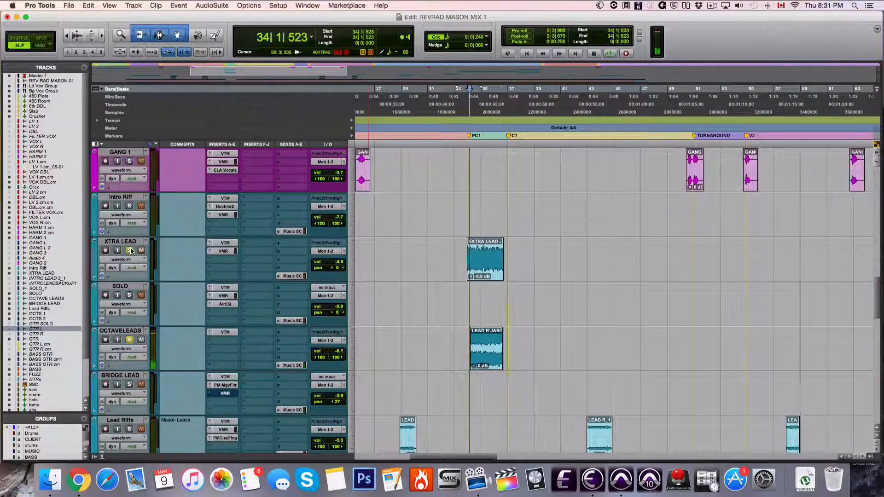
key("space")
Step: Take the OCTAVELEADS track out of solo and stop playback
scroll(268, 335, "down", 6)
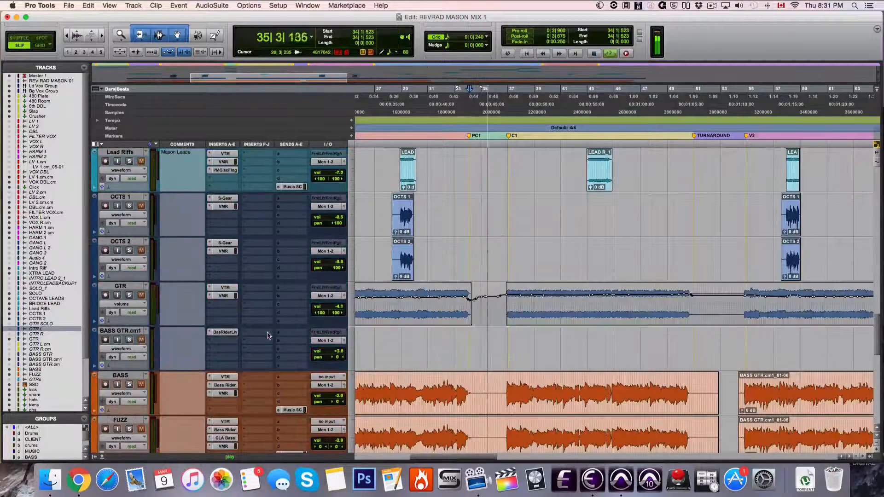
scroll(148, 253, "up", 3)
left_click(128, 205)
key("space")
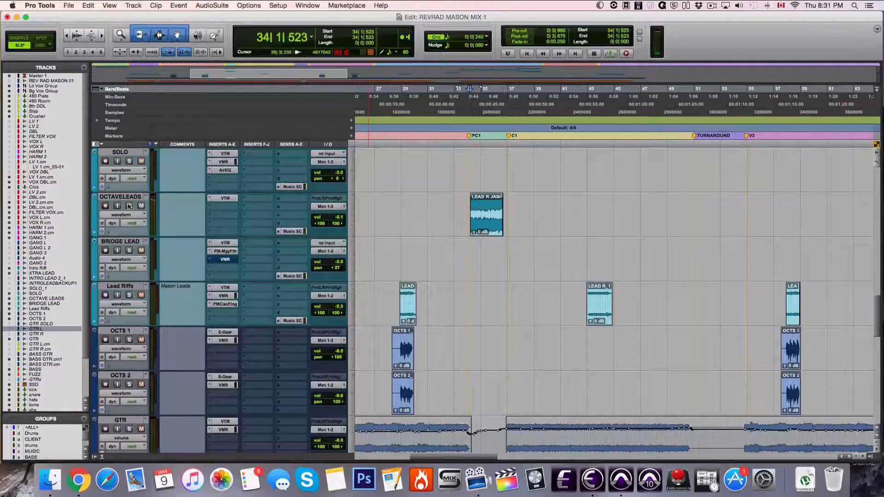
Step: Place the edit cursor at about bar 28, beat 2, and solo the OCTS 2, OCTS 1 and Lead Riffs tracks
left_click(394, 163)
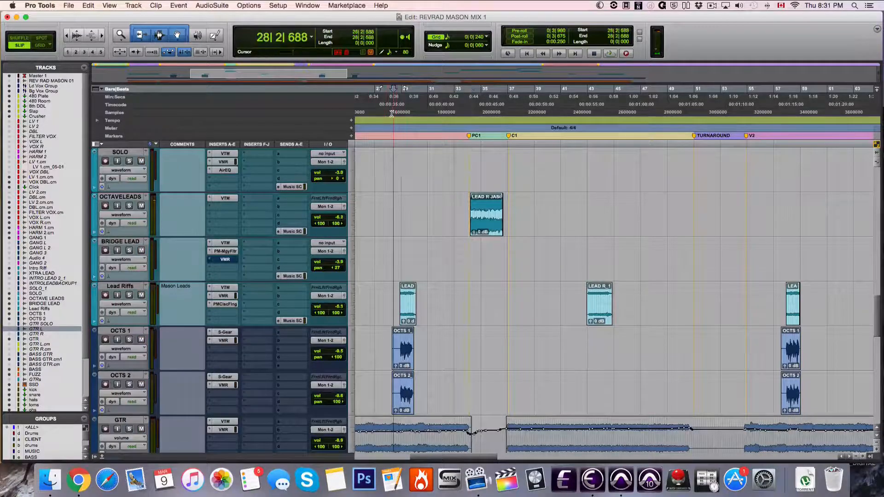
scroll(390, 386, "down", 1)
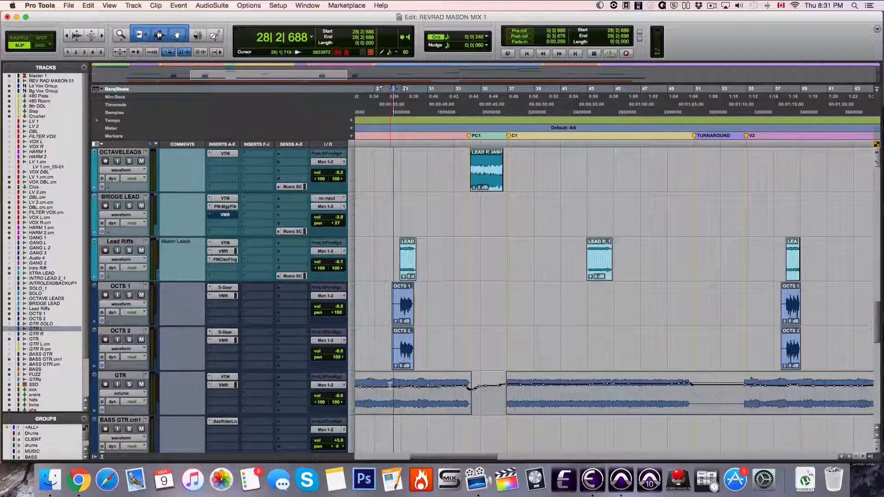
left_click(129, 339)
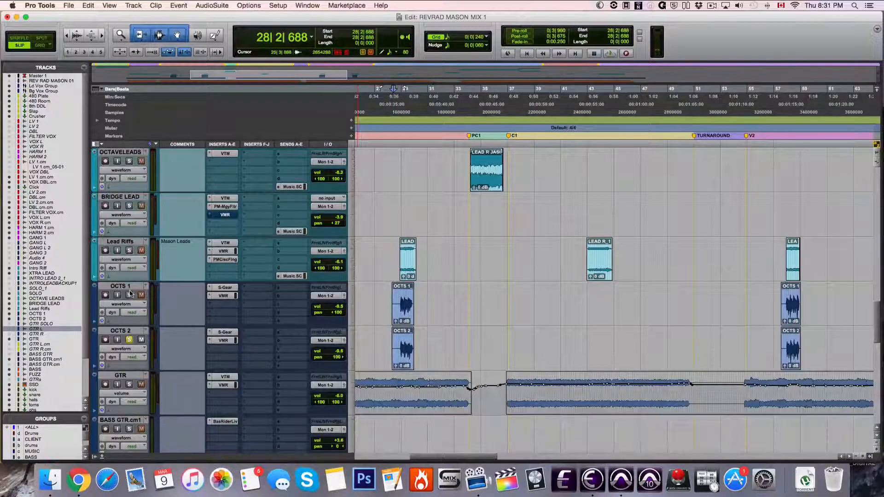
left_click(130, 294)
left_click(129, 250)
key("super+bracketright")
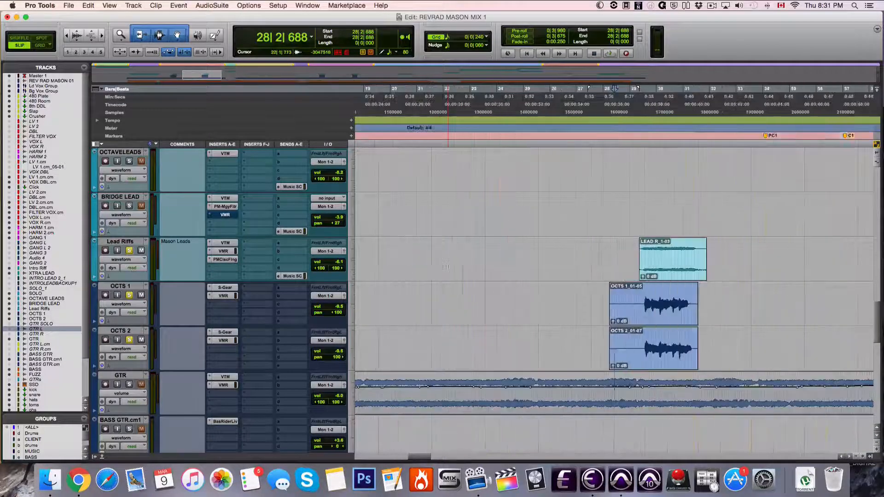
Step: Point out the LEAD R, OCTS 1 and OCTS 2 clips, then play the three soloed tracks from about bar 28 and stop
left_click(659, 267)
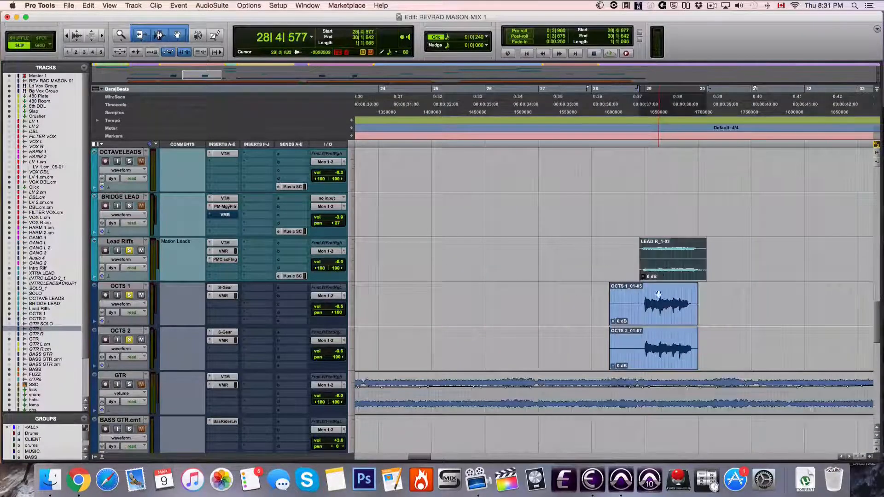
left_click(659, 319)
left_click(664, 362)
left_click(592, 214)
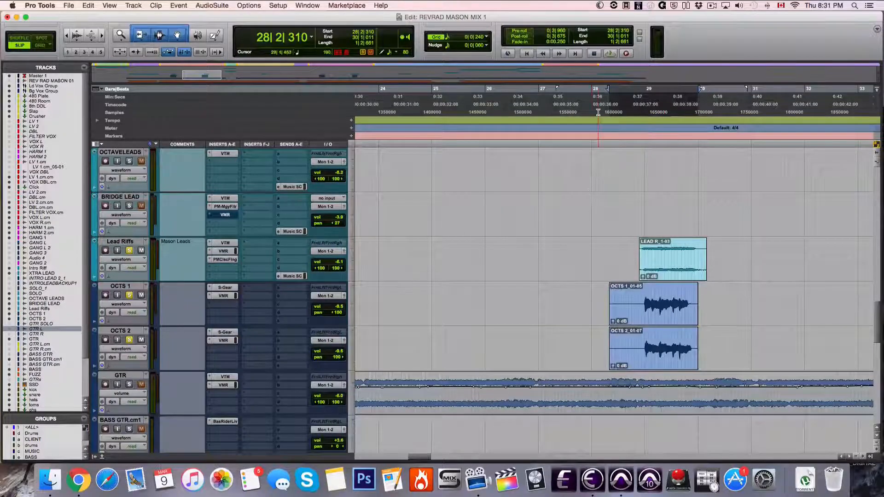
left_click(598, 112)
key("space")
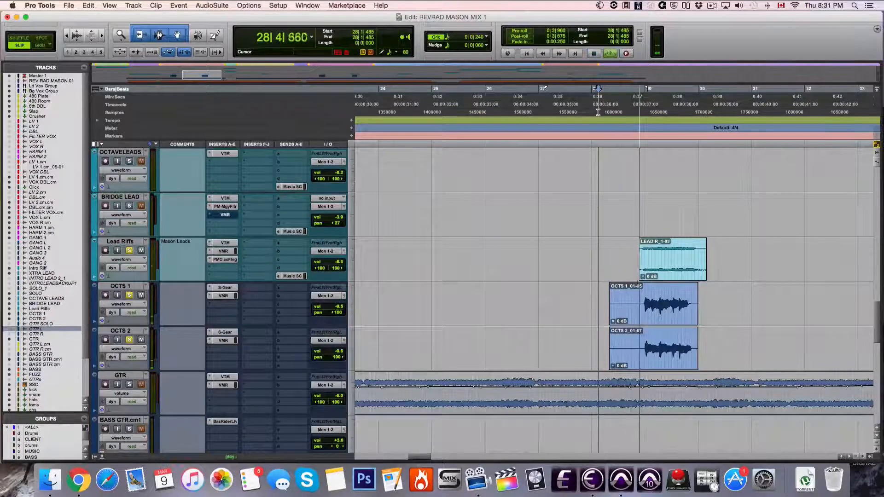
key("space")
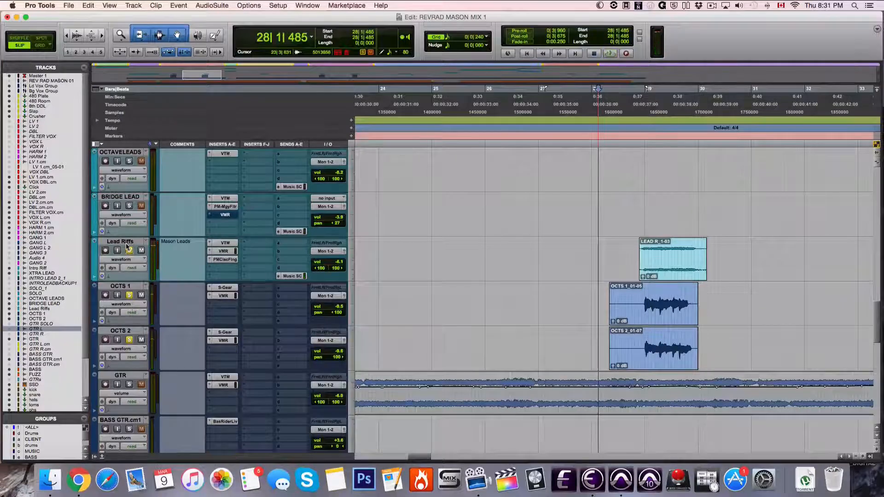
Step: Leave only the Lead Riffs track soloed and play its LEAD R clip from about bar 28, beat 4, stopping playback after a short listen
left_click(128, 250, "super")
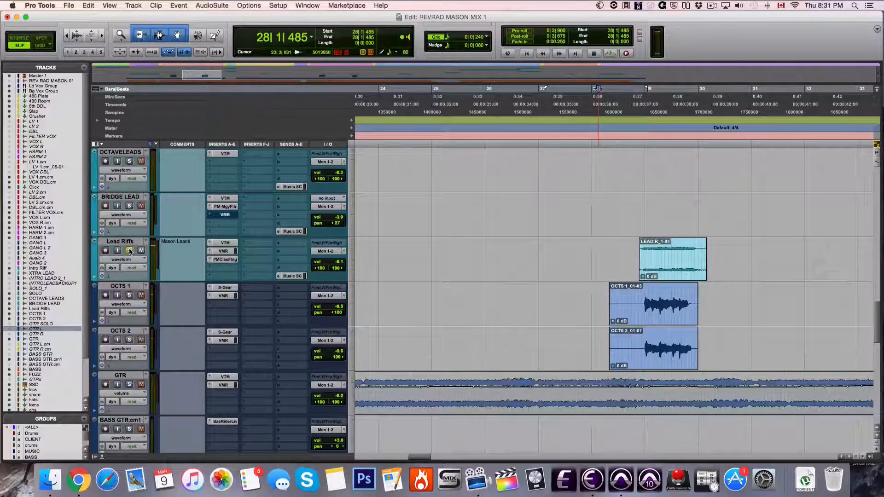
left_click(130, 241)
left_click(662, 259)
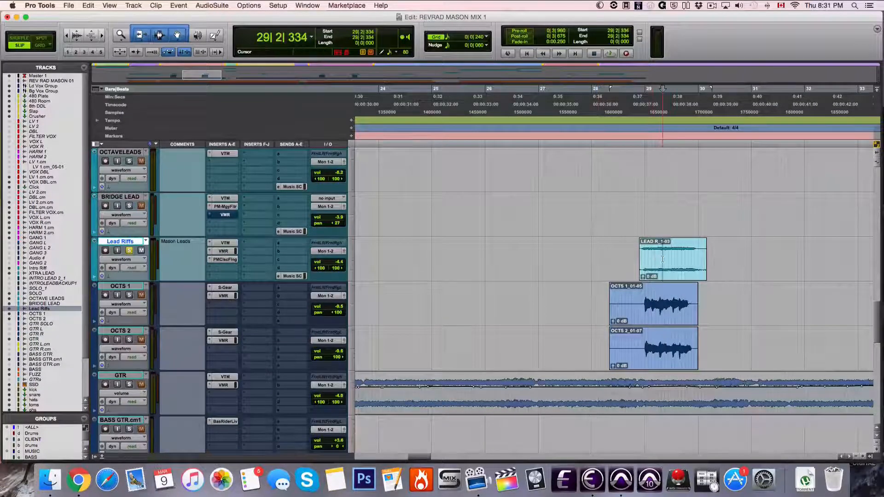
left_click(661, 276)
left_click(642, 147)
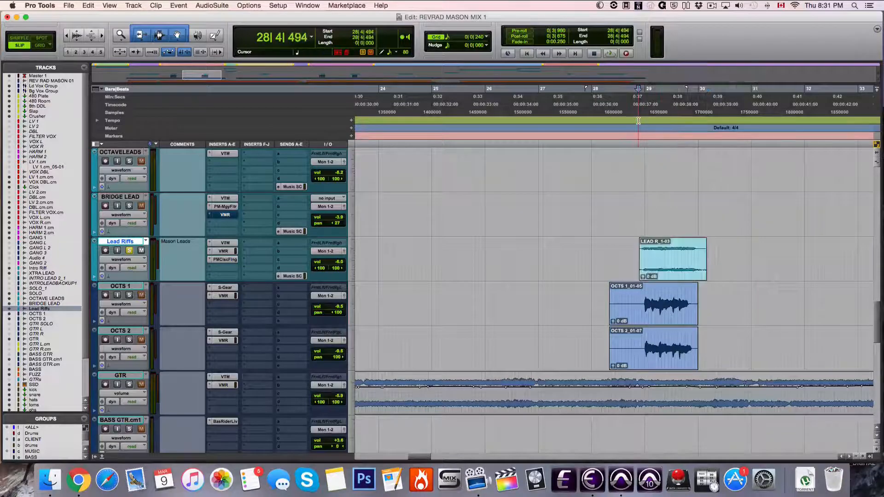
key("space")
key("space")
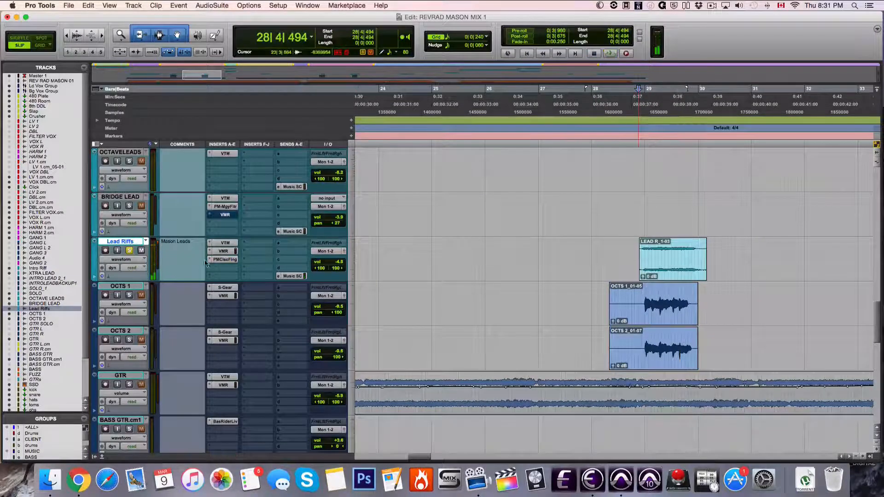
Step: Audition the PM-Classic Flanger on Lead Riffs from the start of INTRO 2, toggling its bypass, and close the plug-in after stopping
left_click(225, 259)
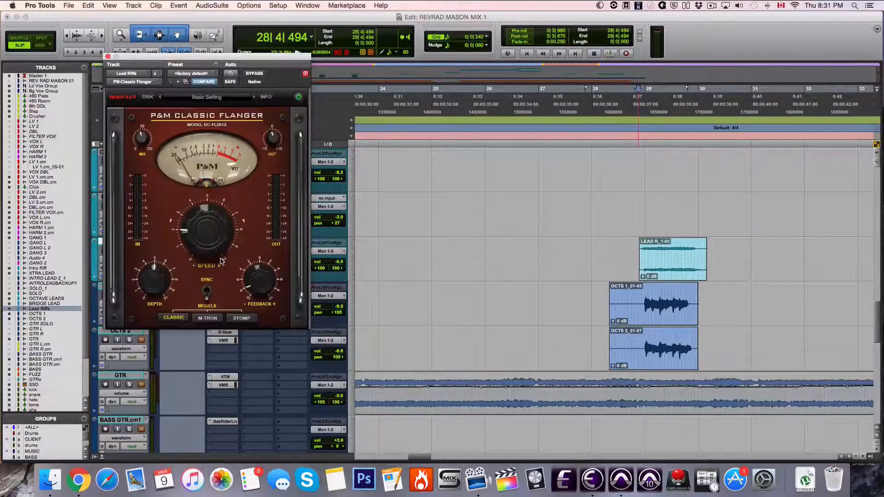
key("r")
key("r")
key("r")
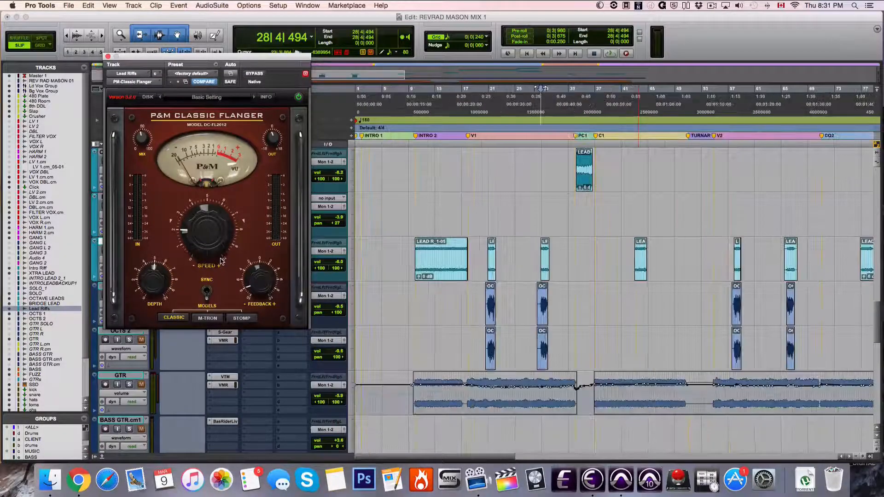
left_click(416, 121)
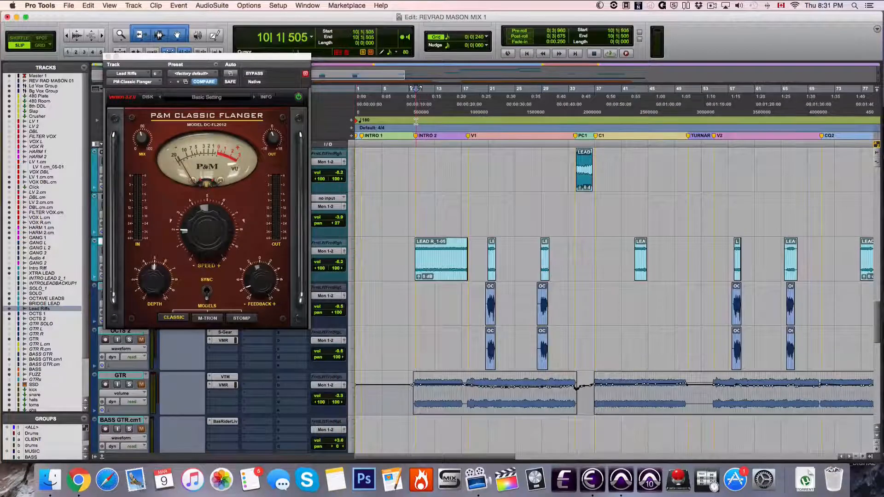
key("space")
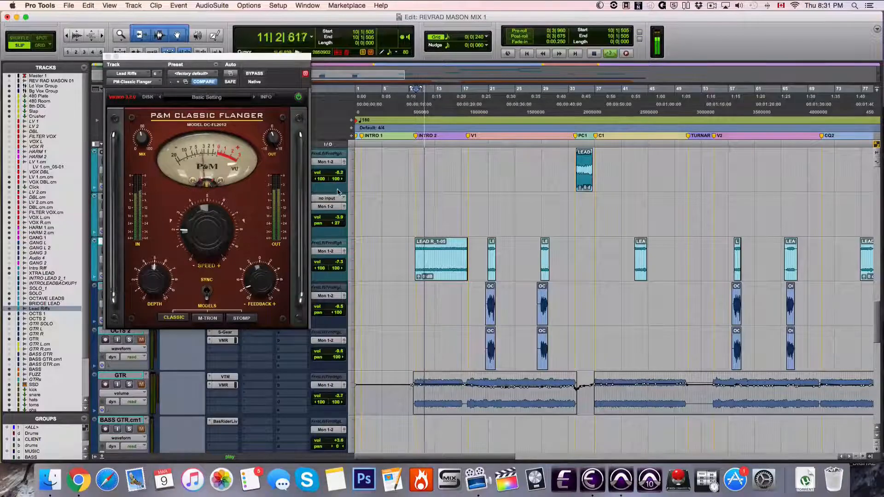
left_click(248, 74)
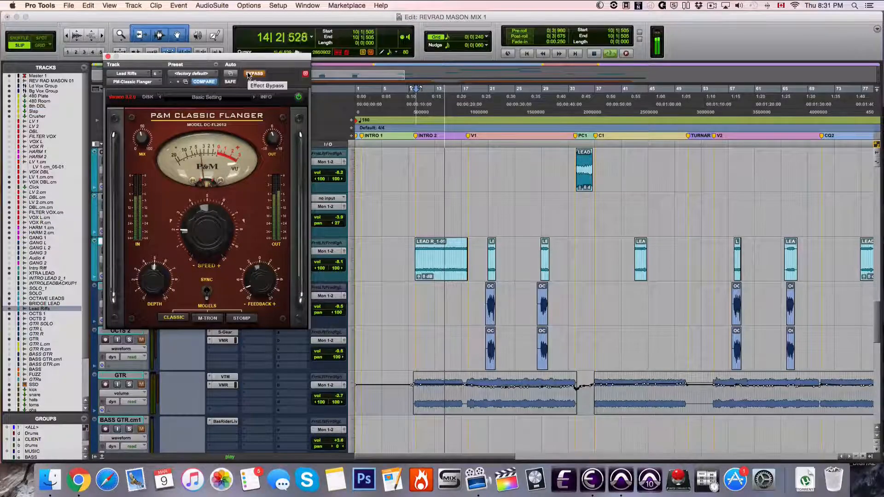
left_click(248, 74)
left_click(101, 52)
key("space")
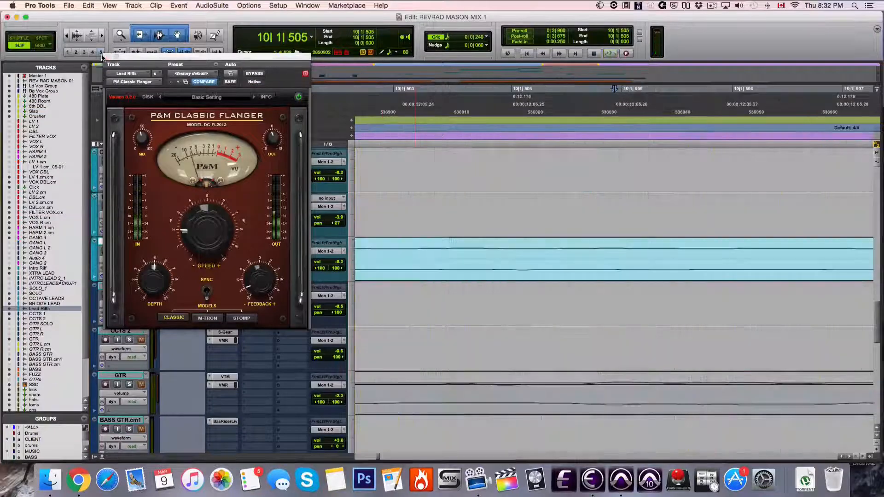
left_click(108, 57)
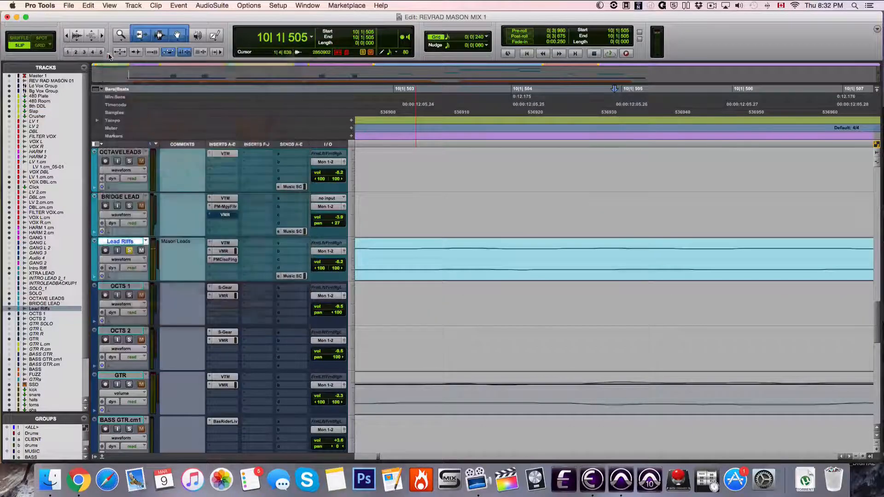
Step: Open the Virtual Mix Rack on Lead Riffs and examine its equalizer, FG-N, Lift, FG-401 and Trimmer modules
key("r")
key("r")
key("r")
key("r")
key("r")
key("r")
key("r")
key("r")
key("r")
key("r")
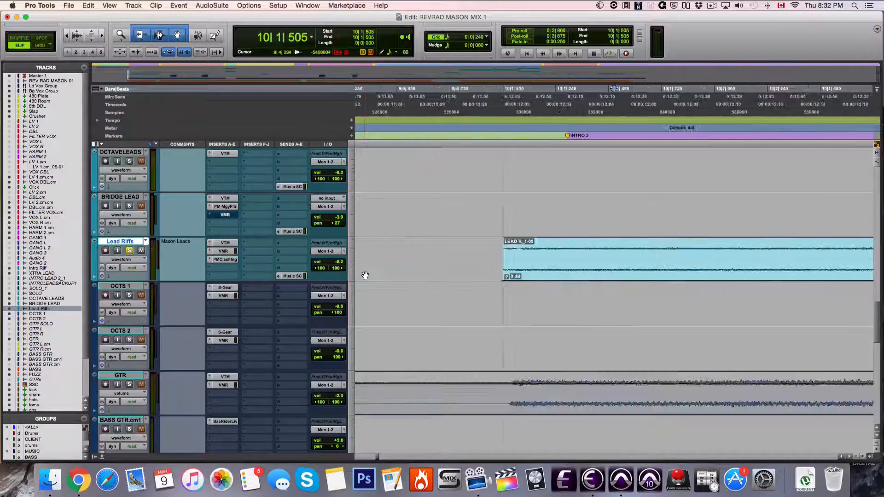
key("r")
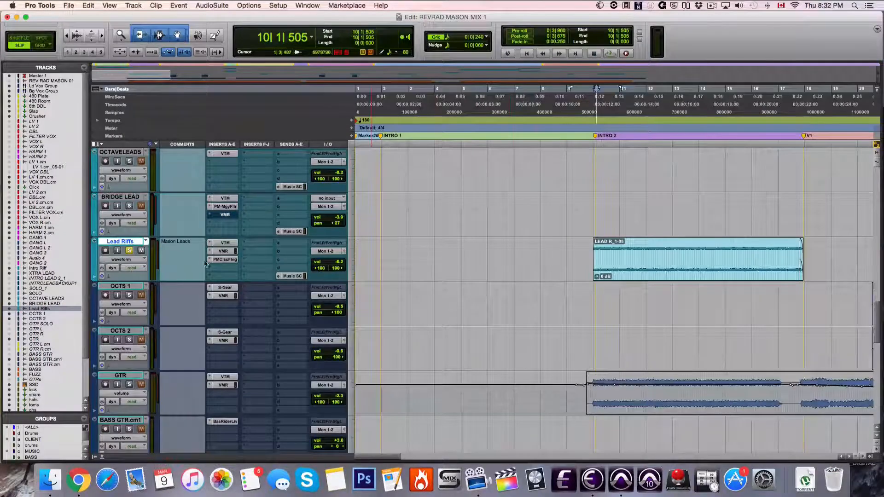
left_click(223, 251)
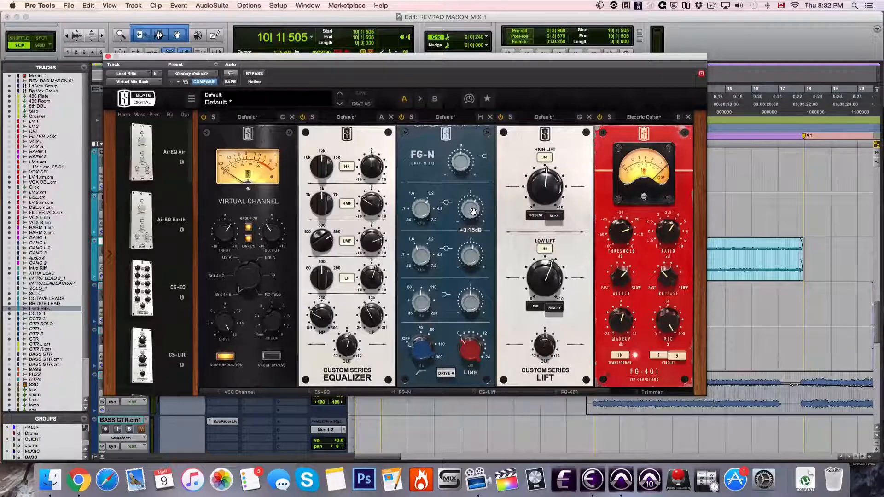
mouse_move(479, 259)
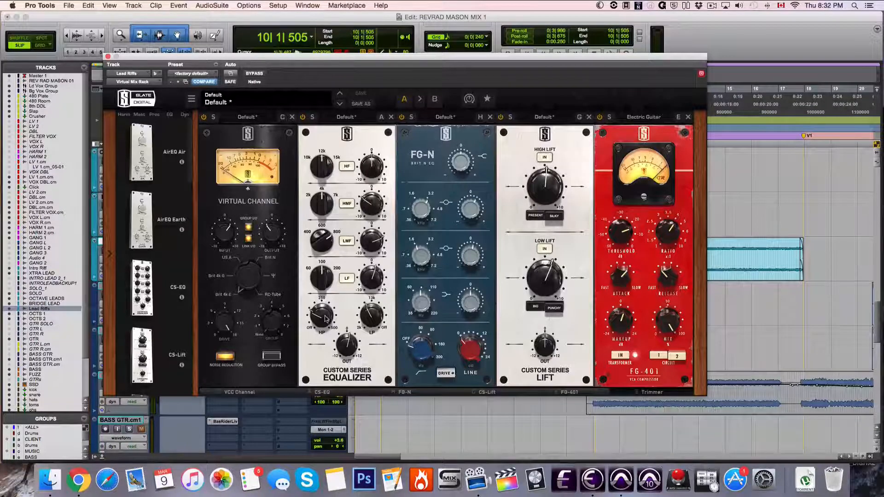
mouse_move(373, 318)
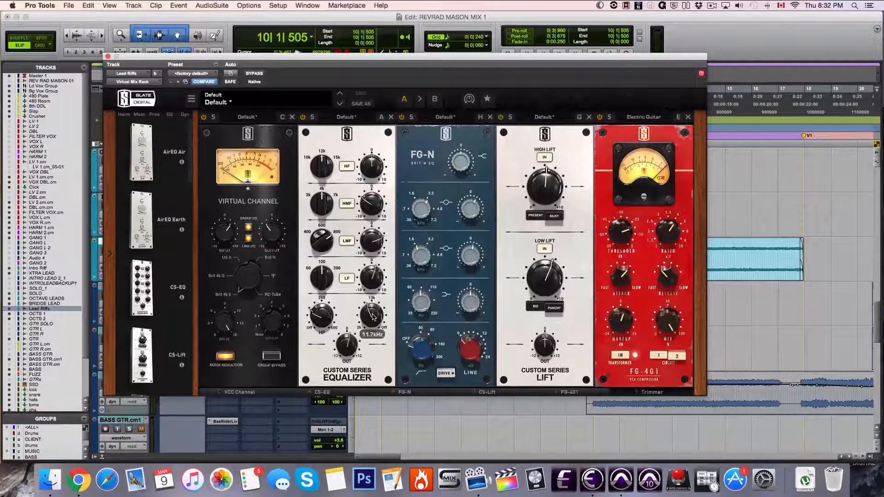
left_click(647, 394)
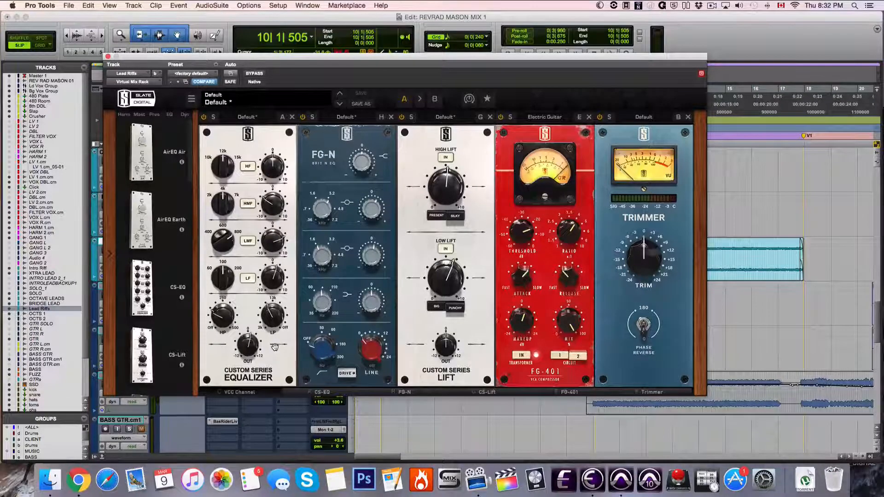
mouse_move(271, 305)
Step: Play Lead Riffs through its Virtual Mix Rack from about bar 28, beat 4, stop playback and close the rack
left_click(730, 104)
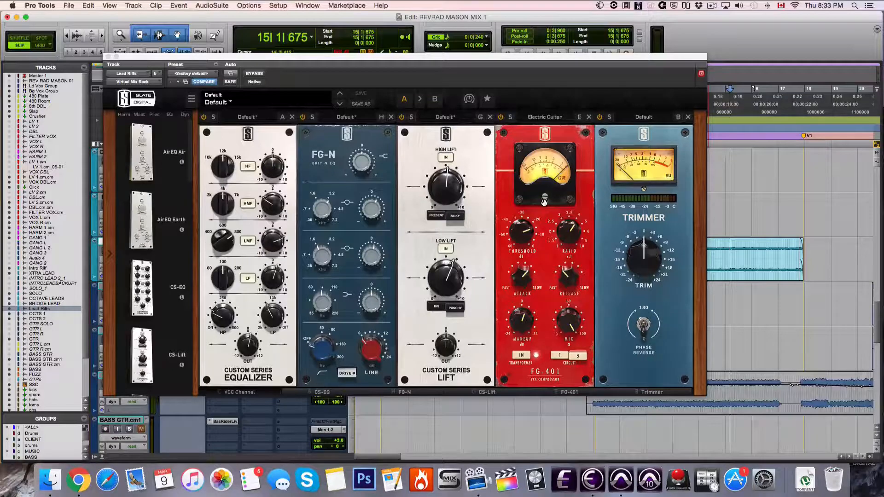
key("r")
left_click(723, 123)
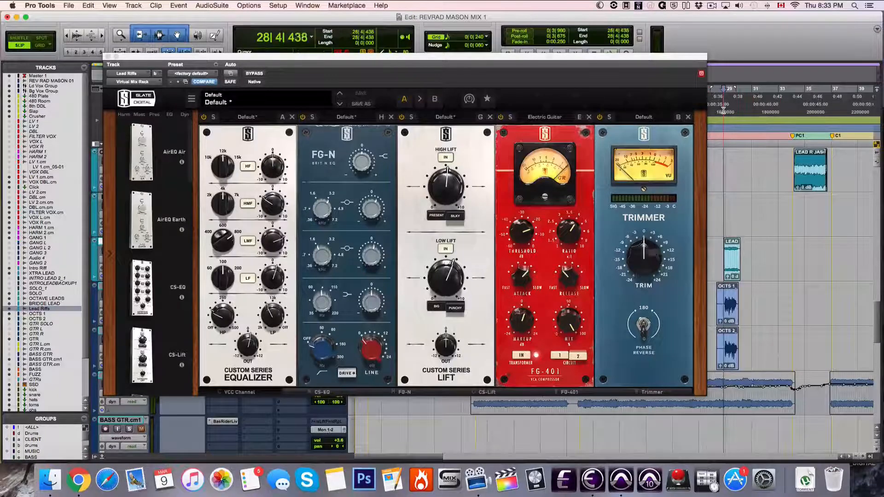
key("space")
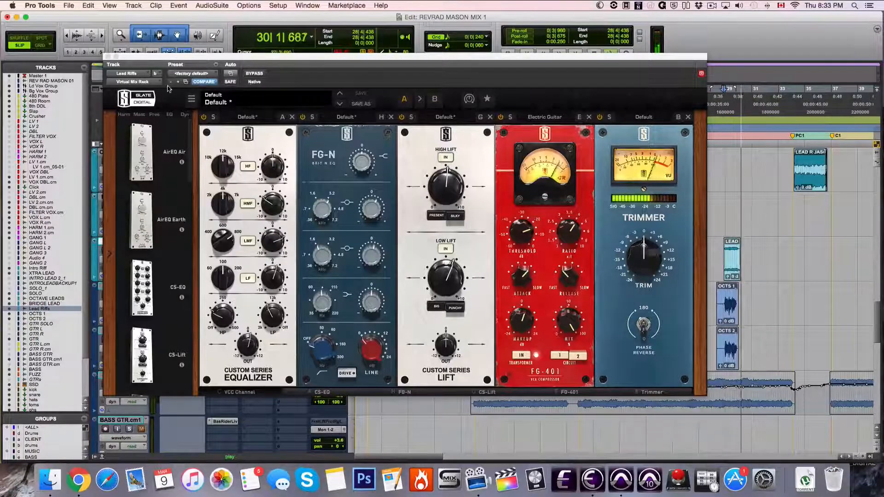
key("space")
left_click(108, 56)
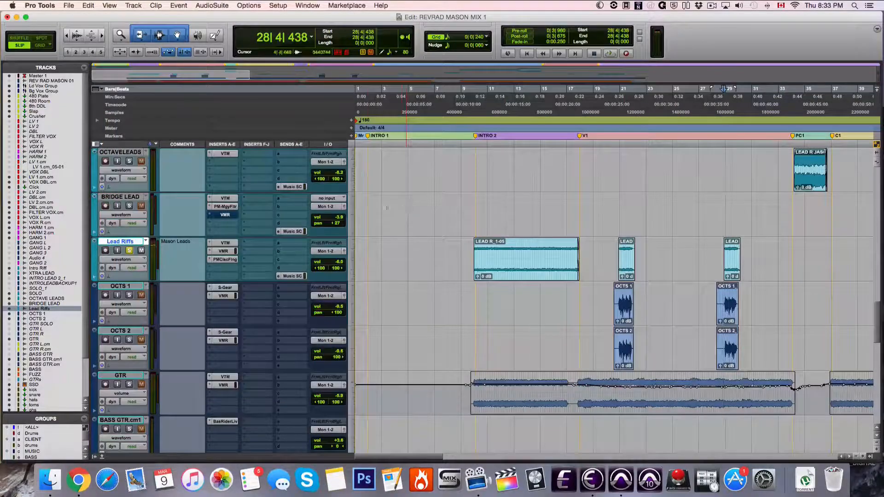
Step: Place the edit cursor at about bar 91, beat 4, just before the GT SOLO clips, and select the SOLO track
scroll(186, 261, "up", 6)
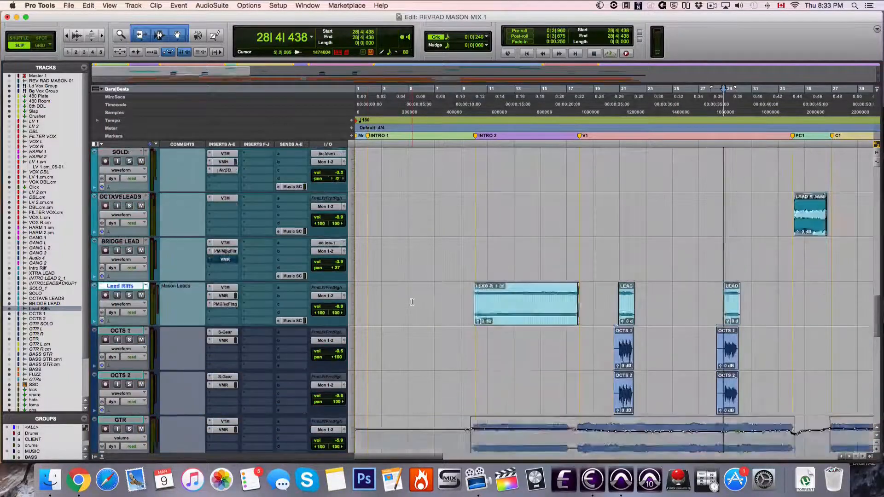
scroll(412, 302, "up", 4)
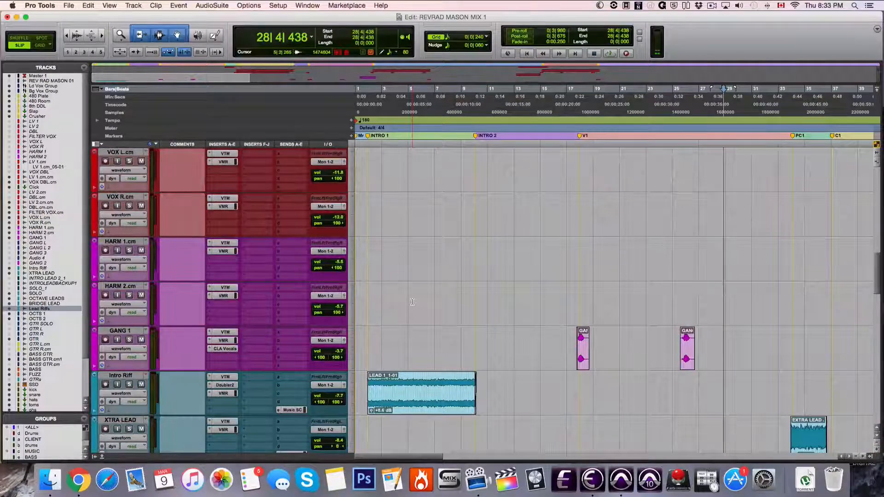
scroll(621, 325, "down", 5)
scroll(622, 324, "right", 10)
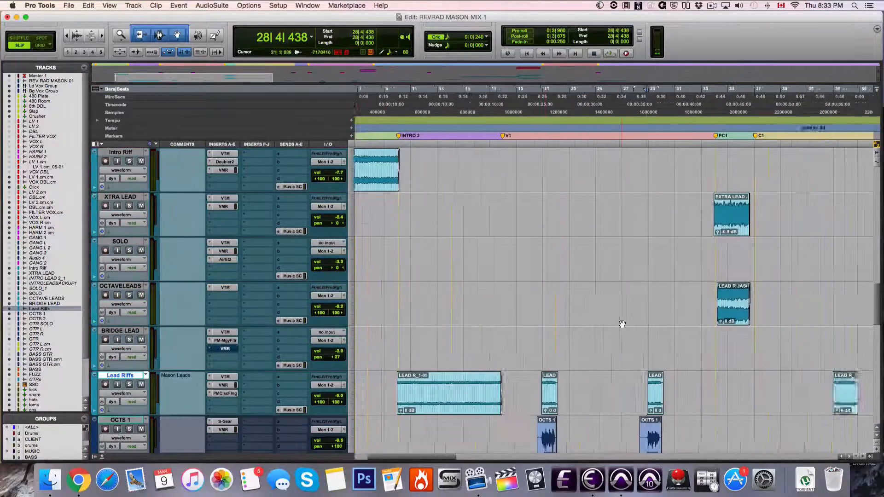
scroll(622, 324, "left", 3)
scroll(622, 324, "down", 3)
scroll(621, 324, "up", 5)
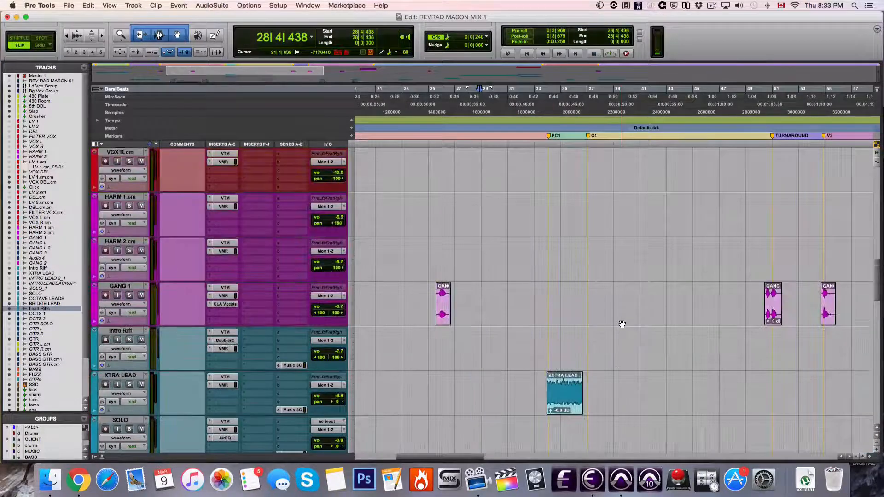
scroll(621, 324, "down", 5)
scroll(621, 324, "right", 12)
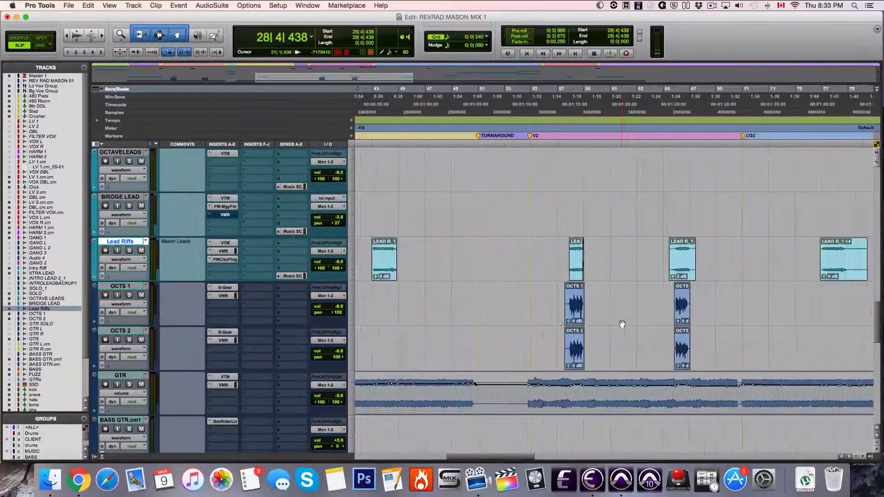
scroll(622, 324, "up", 3)
scroll(622, 324, "right", 10)
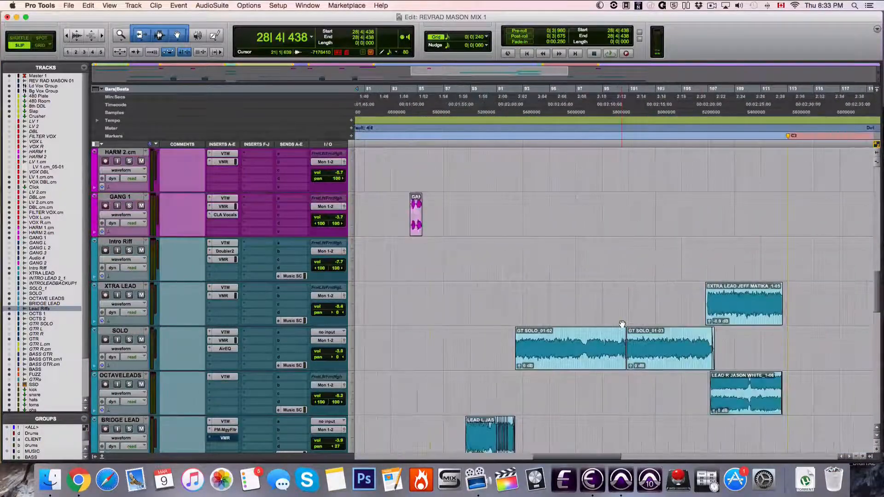
scroll(621, 324, "down", 1)
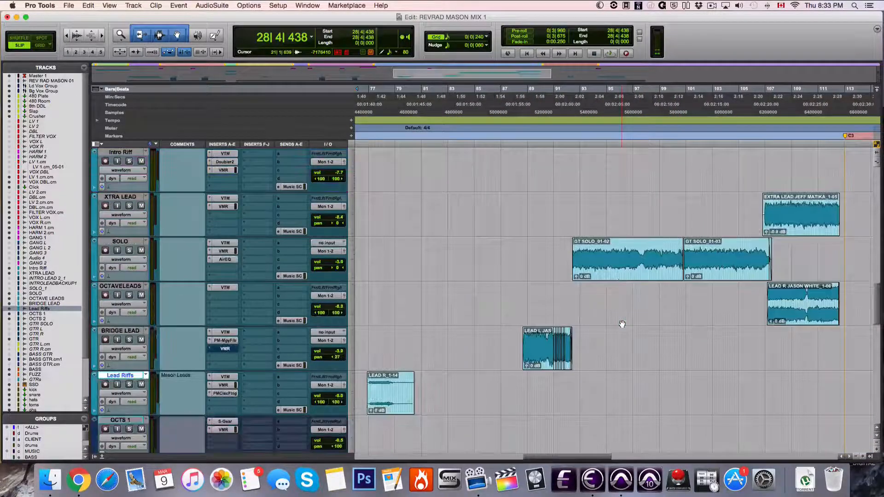
left_click(566, 236)
left_click(124, 242)
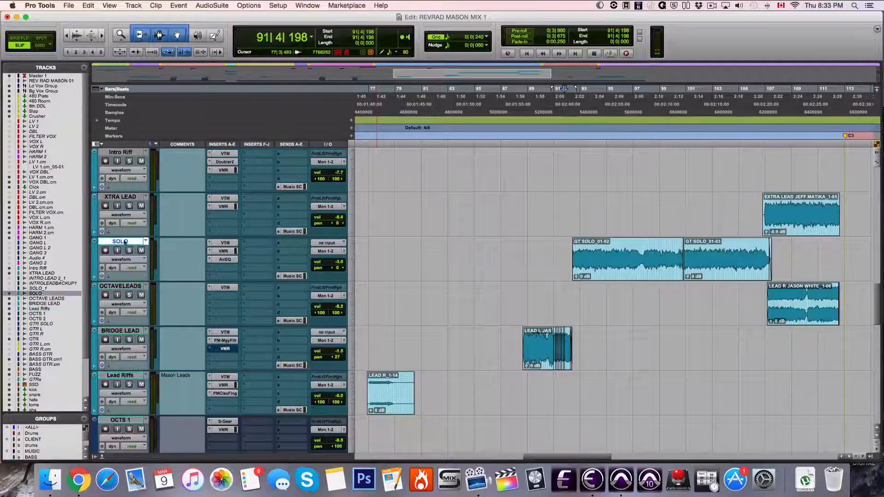
Step: Audition the Virtual Mix Rack on the SOLO track from about bar 91, beat 4, toggling its bypass, and close the rack after stopping
left_click(223, 251)
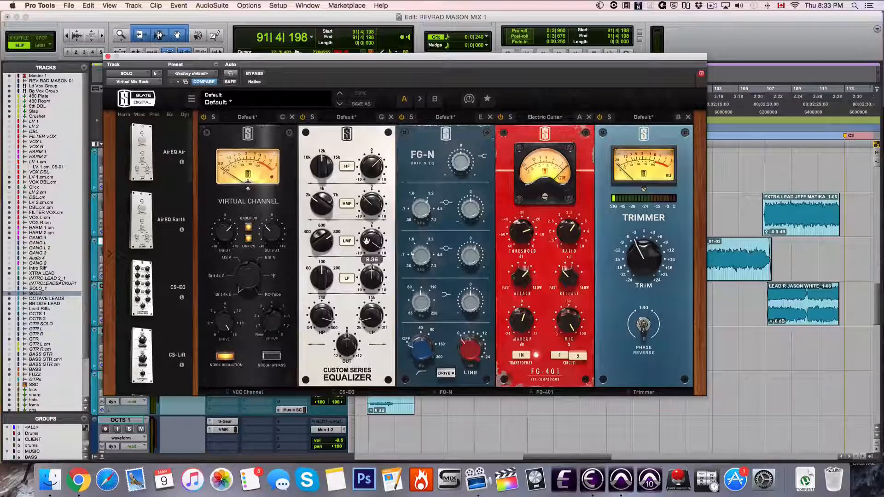
mouse_move(476, 264)
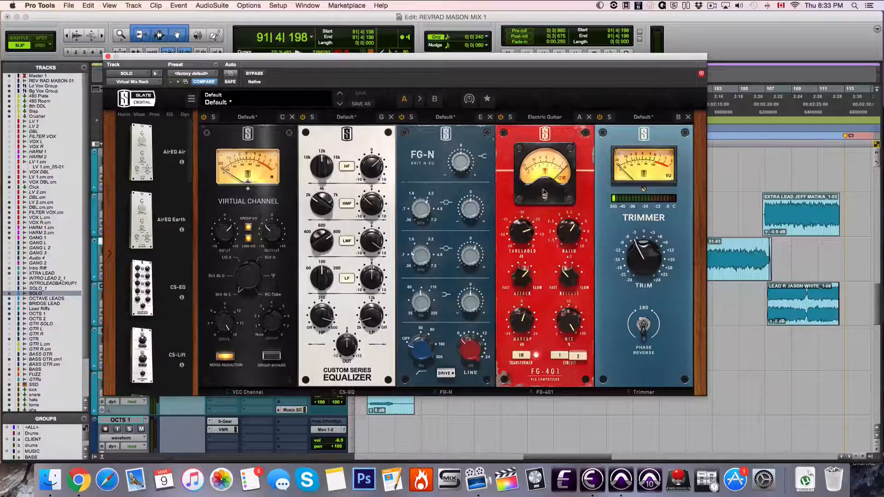
left_click(254, 74)
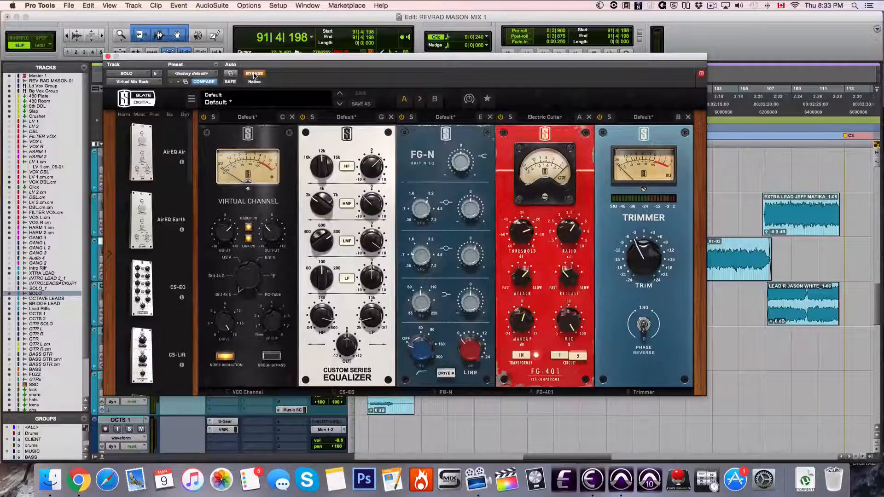
key("space")
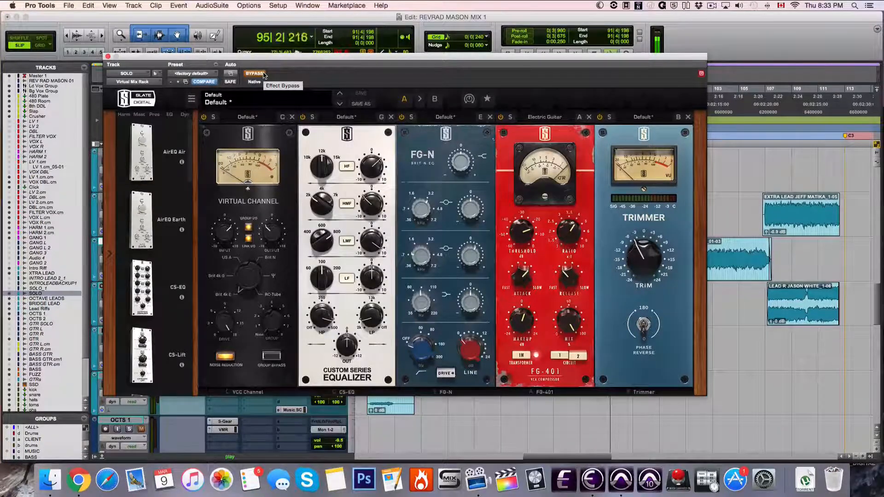
left_click(264, 74)
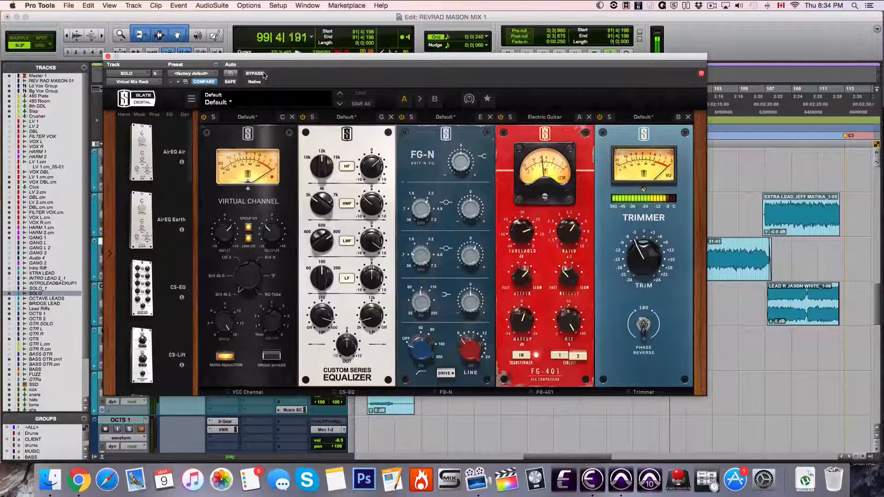
left_click(263, 75)
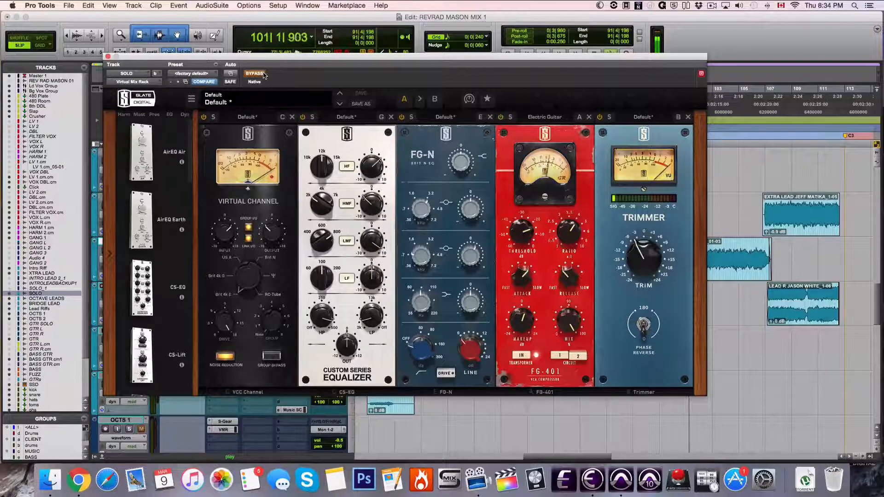
left_click(264, 74)
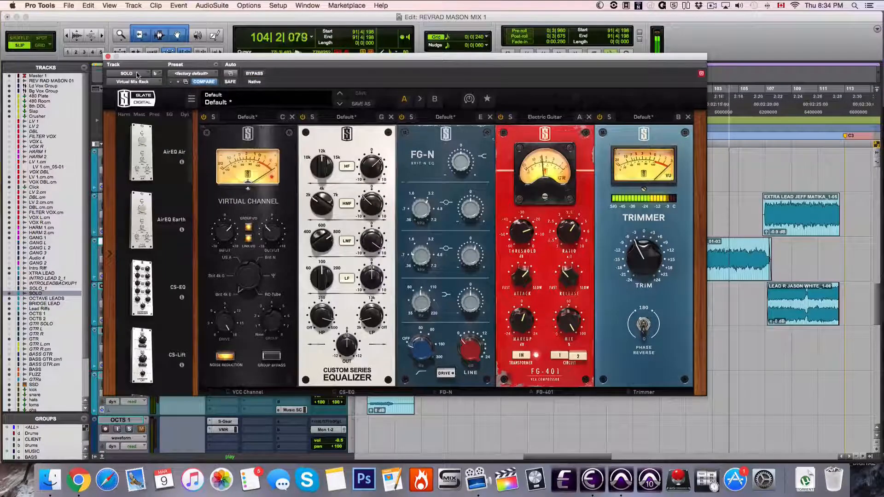
key("space")
left_click(108, 56)
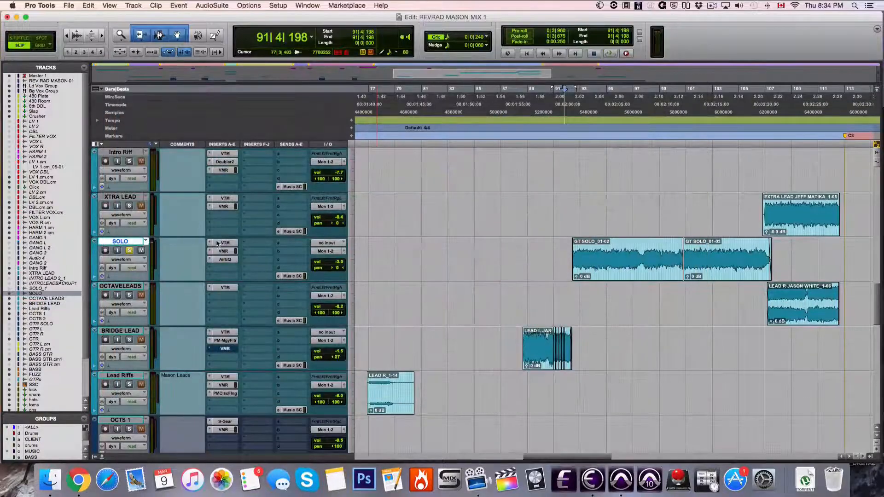
Step: Open AirEQ on the SOLO track and play from about bar 94, beat 4, bypassing the equalizer partway before stopping
left_click(225, 260)
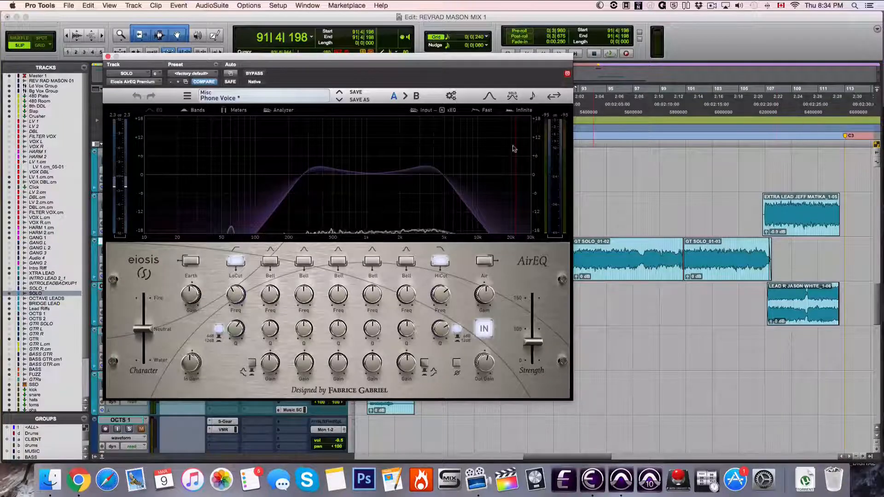
left_click(608, 100)
key("space")
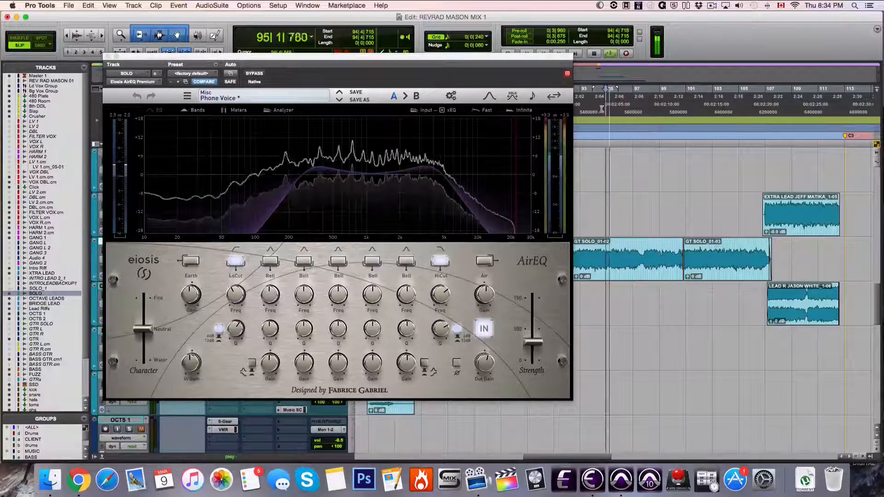
left_click(252, 73)
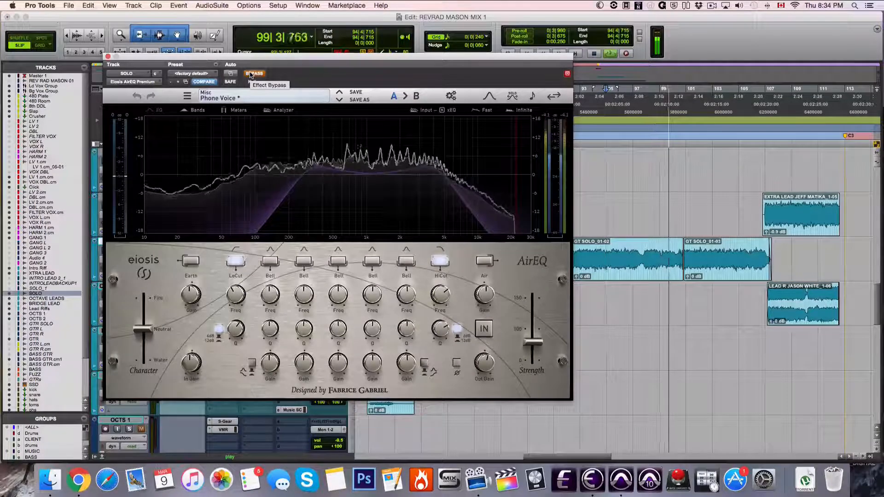
key("space")
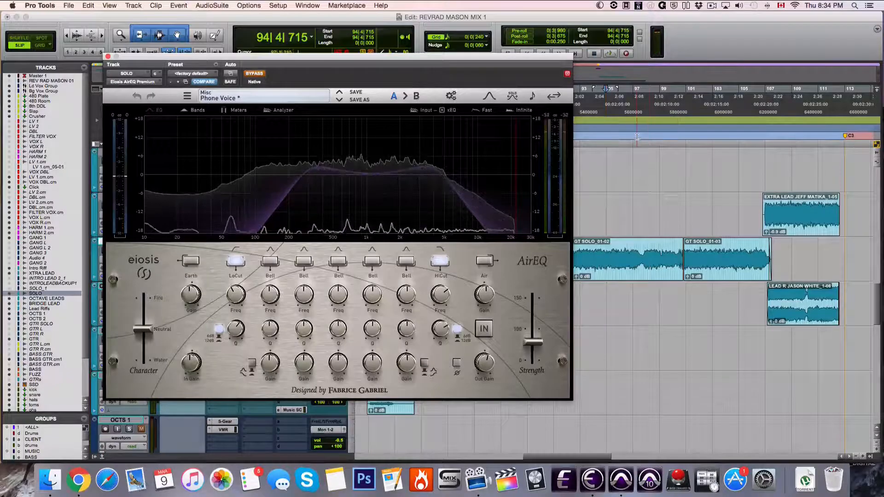
Step: Play the solo from about bar 100 with AirEQ bypassed, re-enable the equalizer during playback, and close it after stopping
left_click(674, 184)
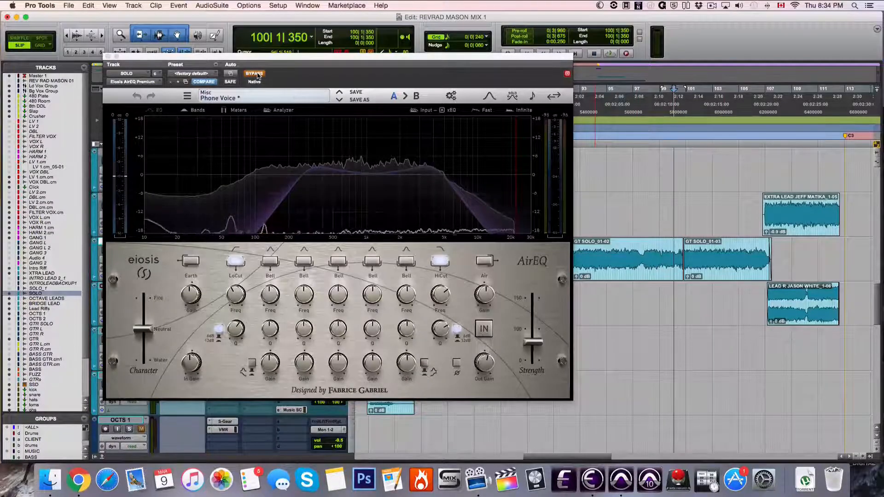
key("space")
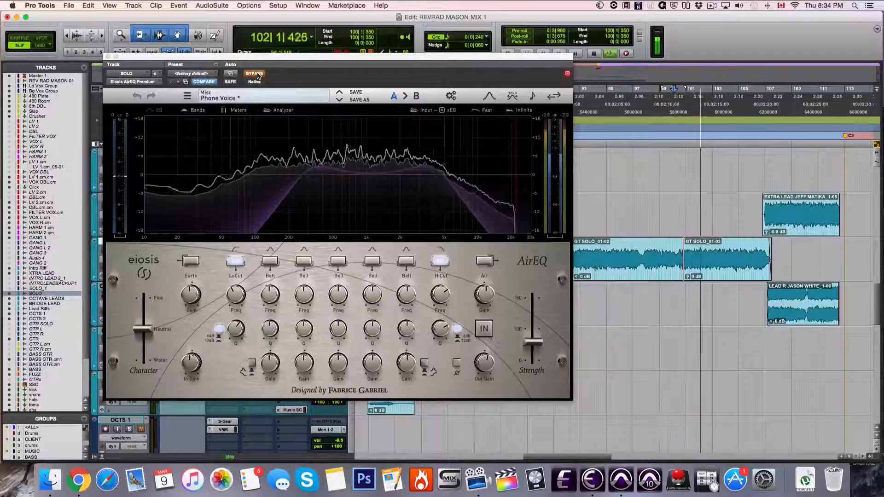
left_click(258, 75)
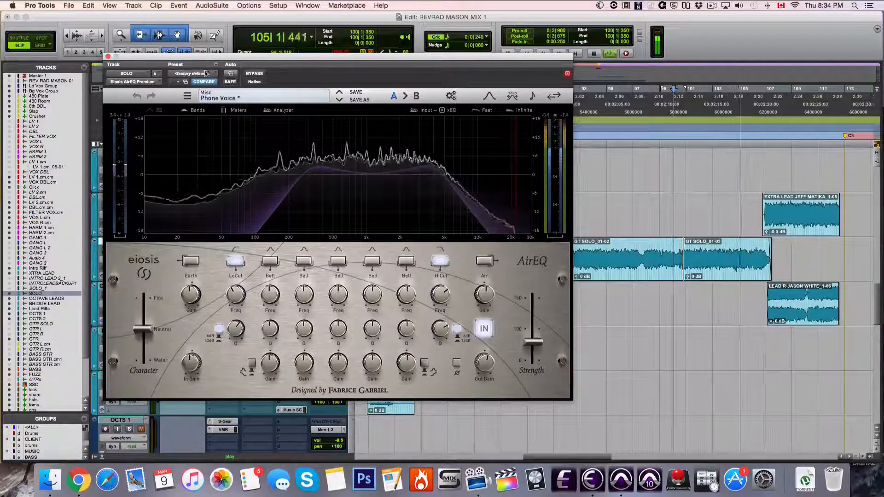
key("space")
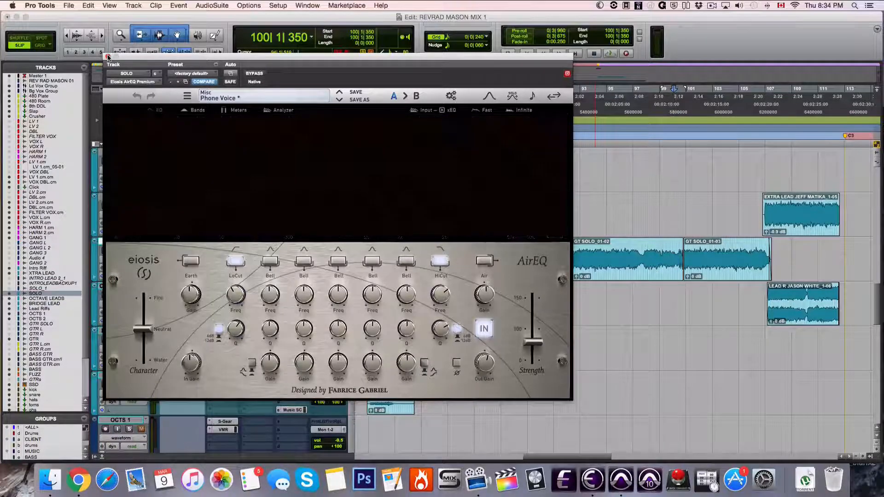
left_click(108, 56)
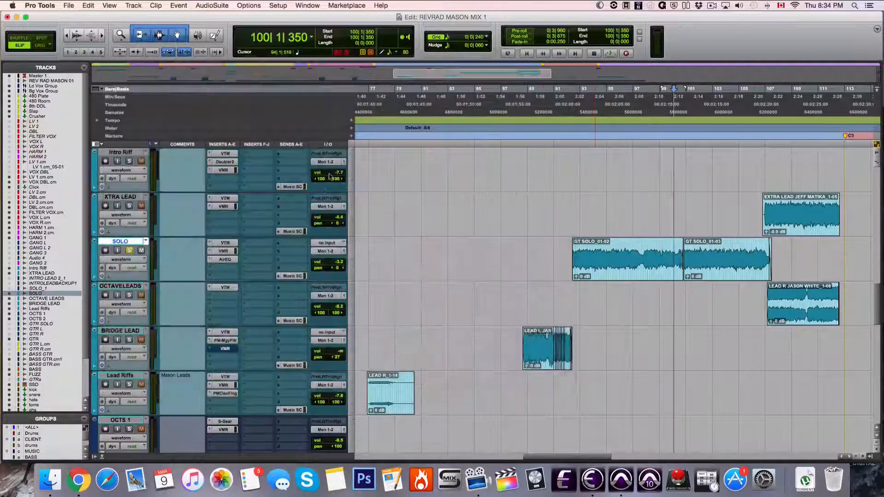
Step: Unsolo the SOLO track and play the full mix from about bar 100 while browsing to the vocal tracks, then stop playback
left_click(129, 250)
key("space")
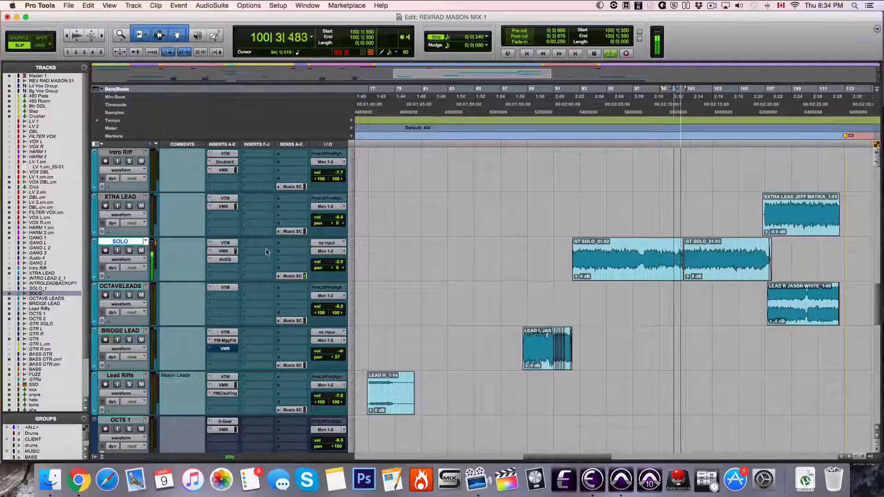
scroll(539, 270, "right", 2)
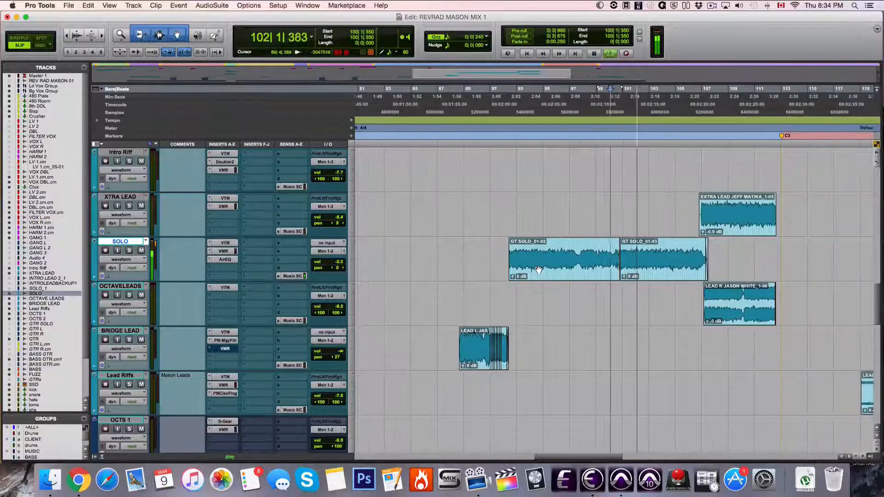
scroll(539, 270, "right", 10)
scroll(539, 269, "down", 6)
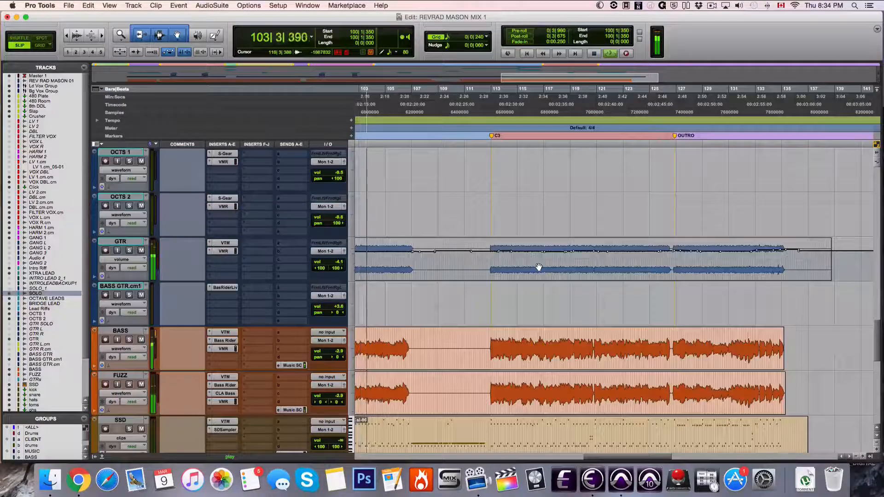
scroll(539, 267, "left", 6)
scroll(539, 267, "up", 3)
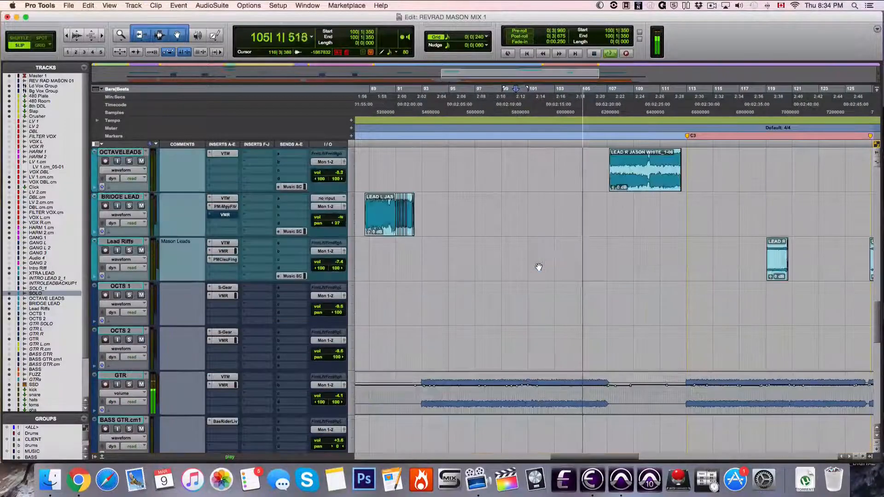
scroll(539, 267, "up", 10)
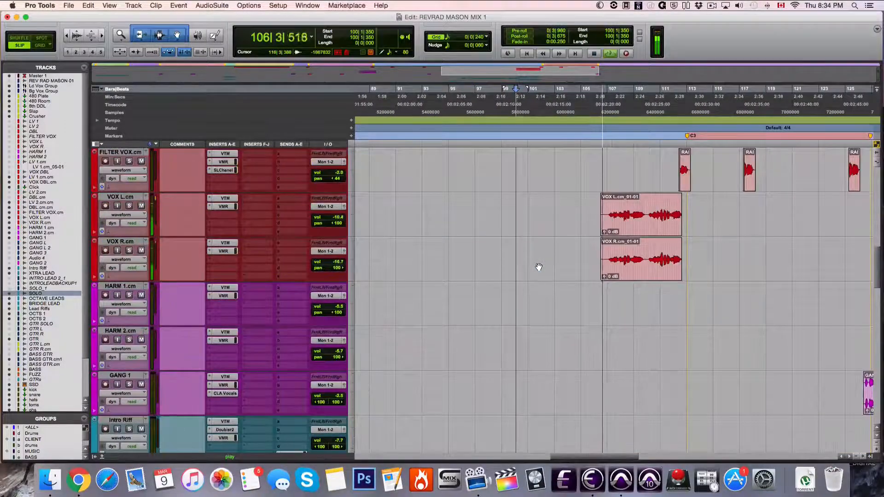
scroll(521, 239, "up", 3)
key("space")
Step: Locate the LV 1.cm.cm clip in the V2 section and place the edit cursor at about bar 54, beat 3, near its start
key("r")
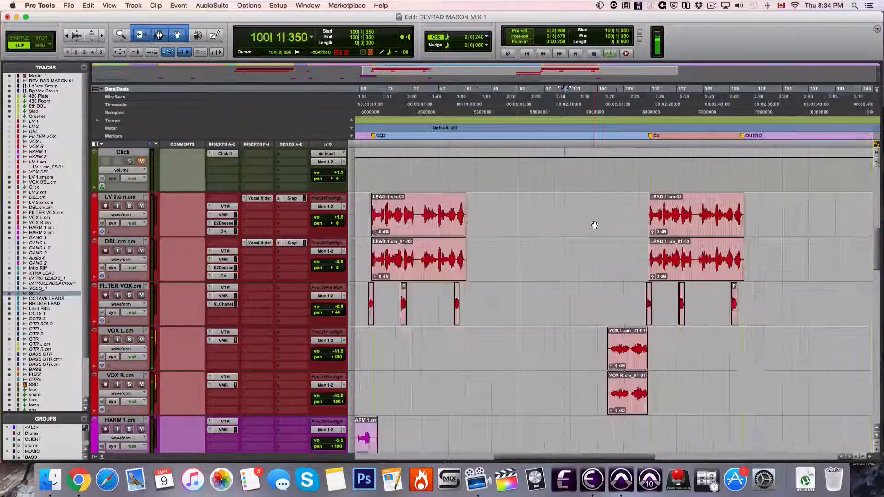
key("r")
left_click(383, 123)
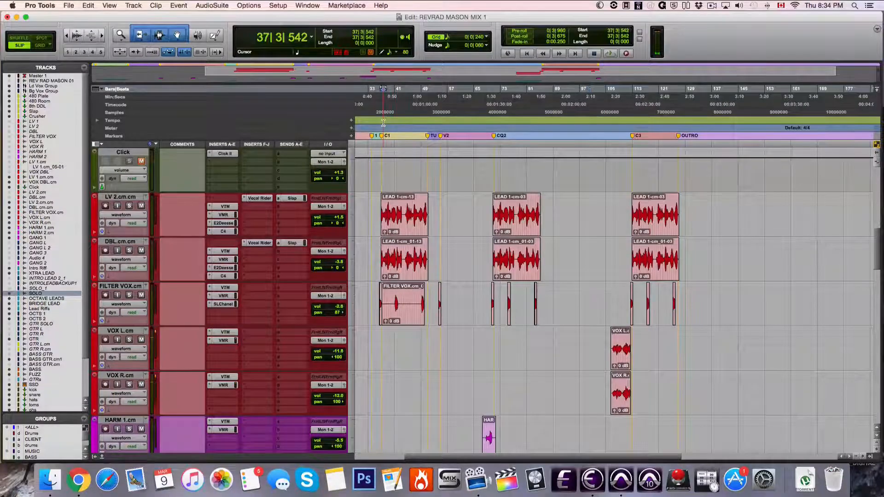
key("t")
key("t")
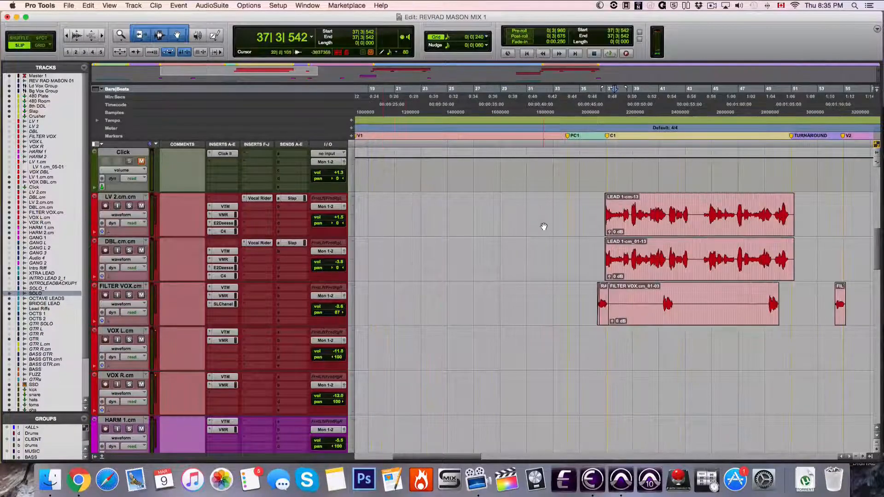
scroll(544, 227, "right", 3)
scroll(544, 227, "right", 15)
scroll(539, 225, "down", 3)
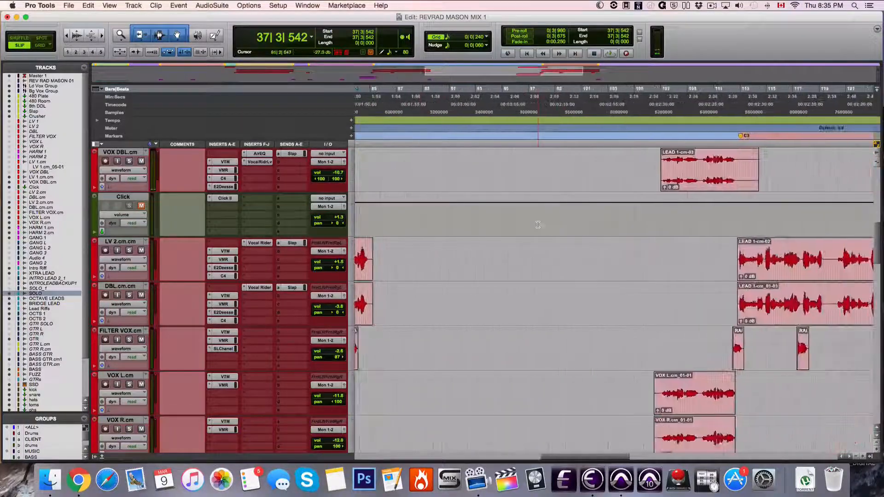
scroll(537, 225, "up", 4)
scroll(537, 224, "left", 6)
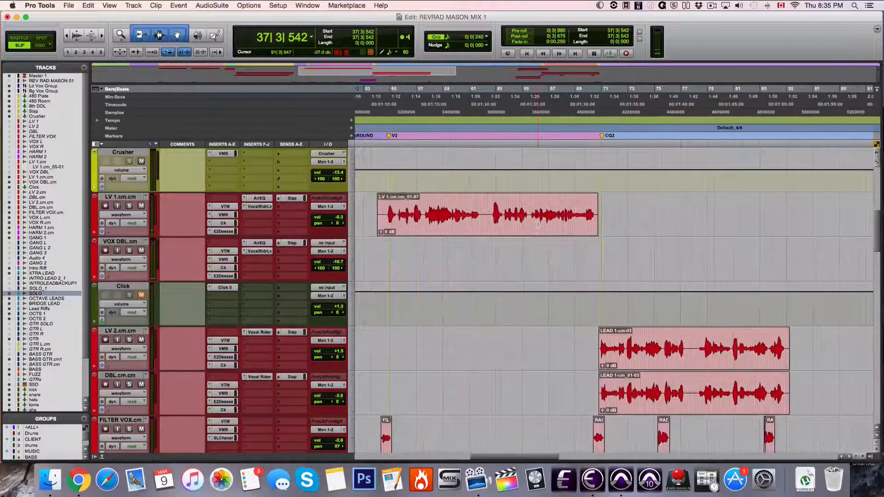
scroll(538, 225, "left", 3)
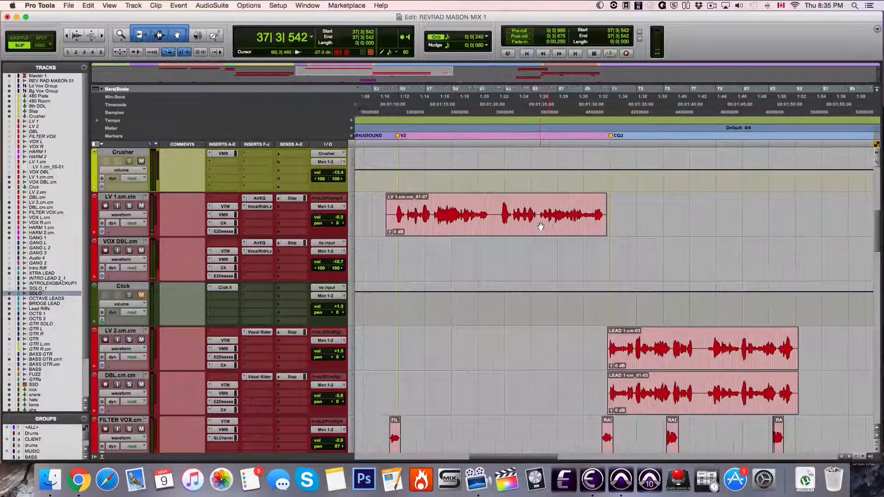
left_click(452, 208)
scroll(416, 223, "left", 6)
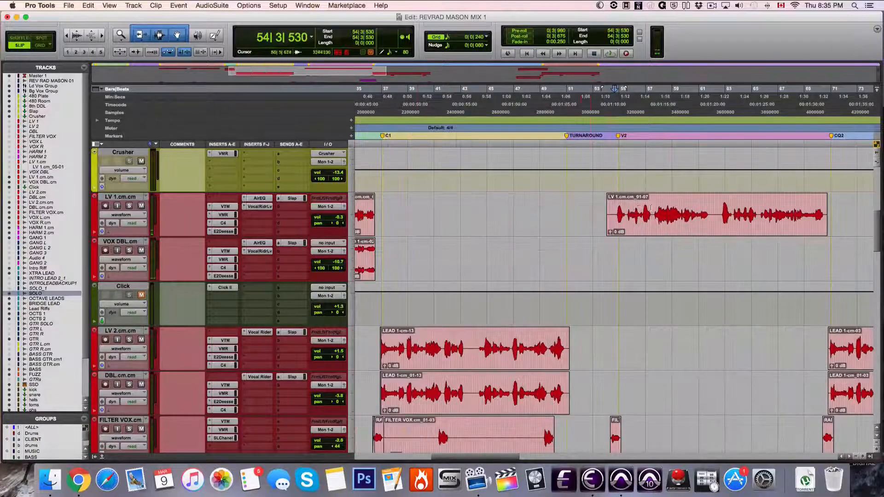
key("super+bracketright")
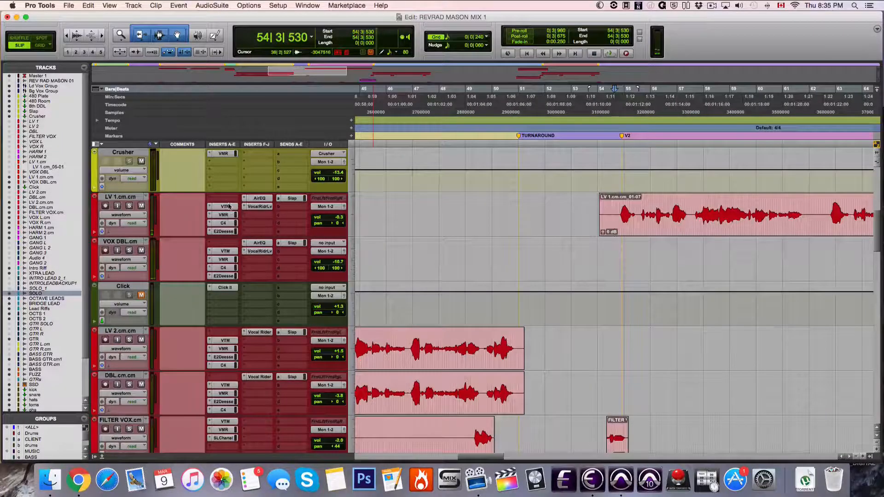
Step: Open Virtual Tape Machines on LV 1.cm.cm, solo the track, play it from about bar 54, beat 3, then close the plug-in and stop
left_click(225, 207)
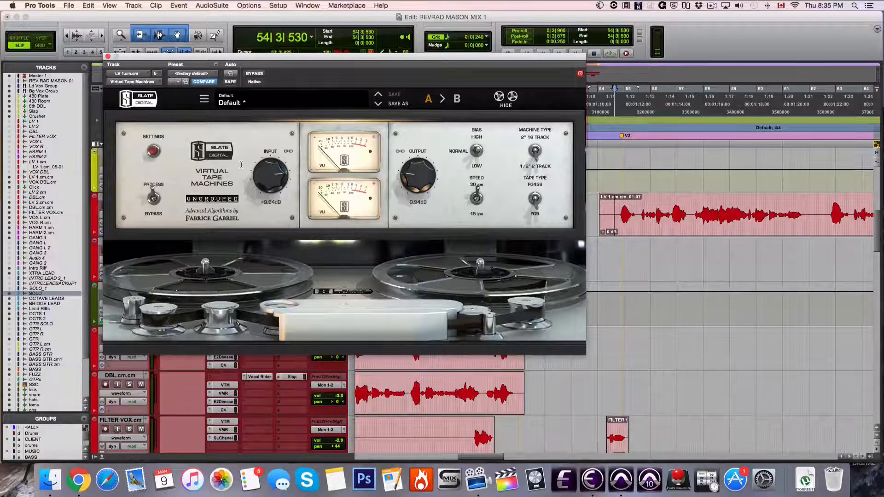
left_click(101, 197)
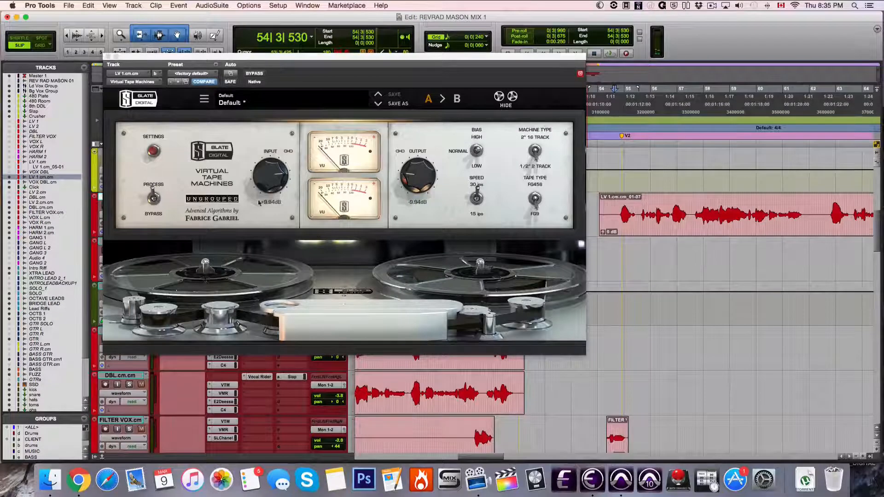
key("space")
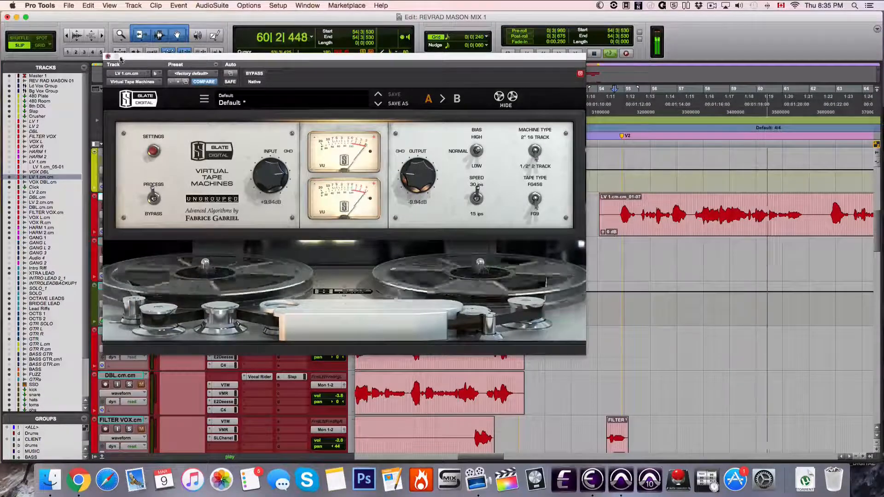
key("super+w")
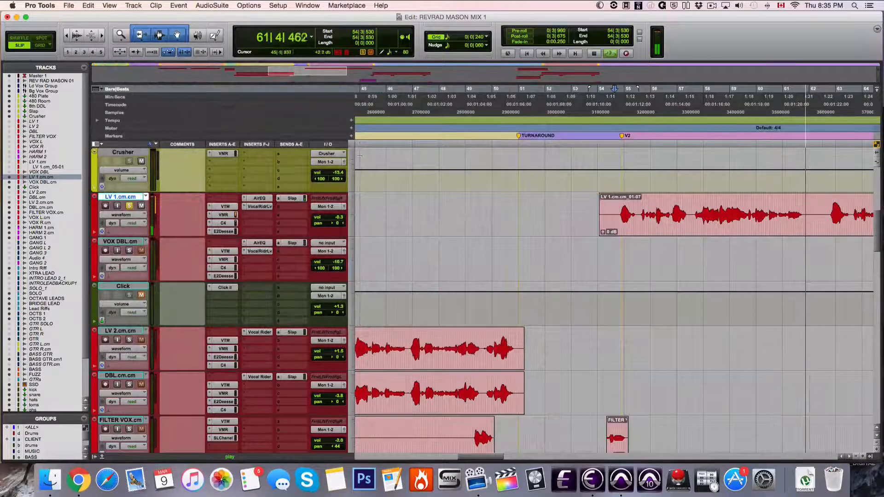
key("space")
Step: Open the Virtual Mix Rack on LV 1.cm.cm and examine its modules from FG-73 through Trimmer
left_click(219, 214)
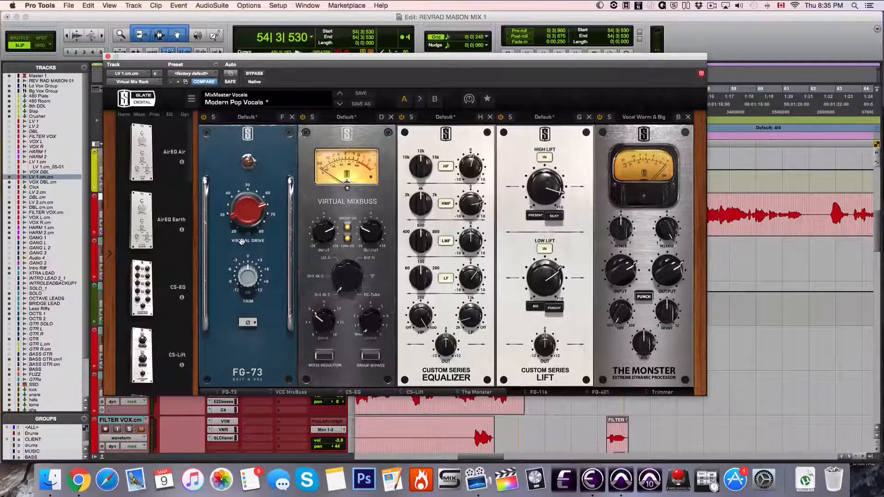
left_click(712, 5)
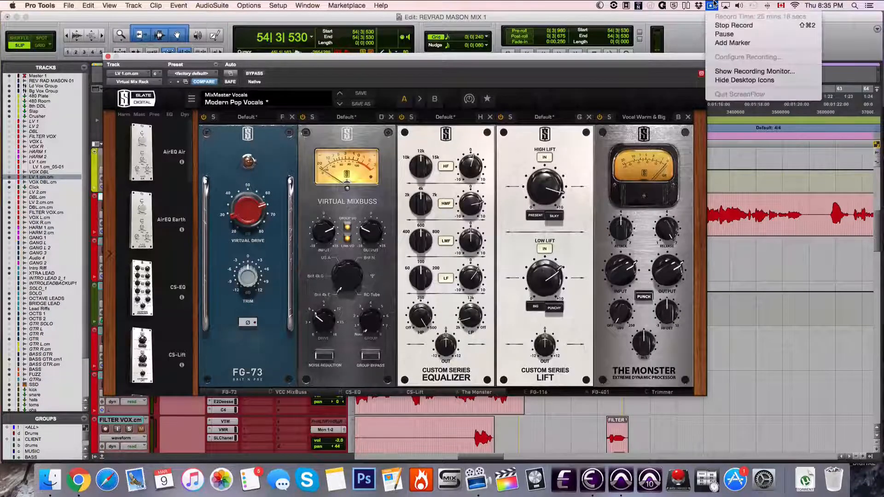
left_click(712, 5)
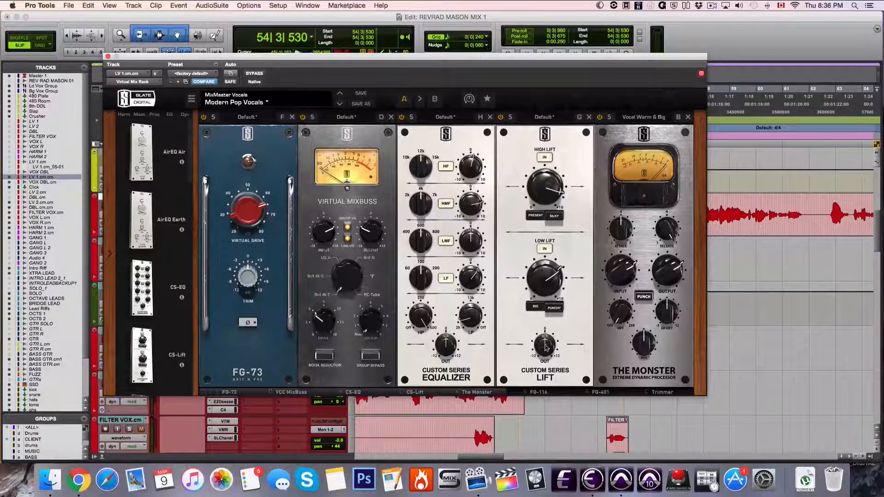
mouse_move(549, 287)
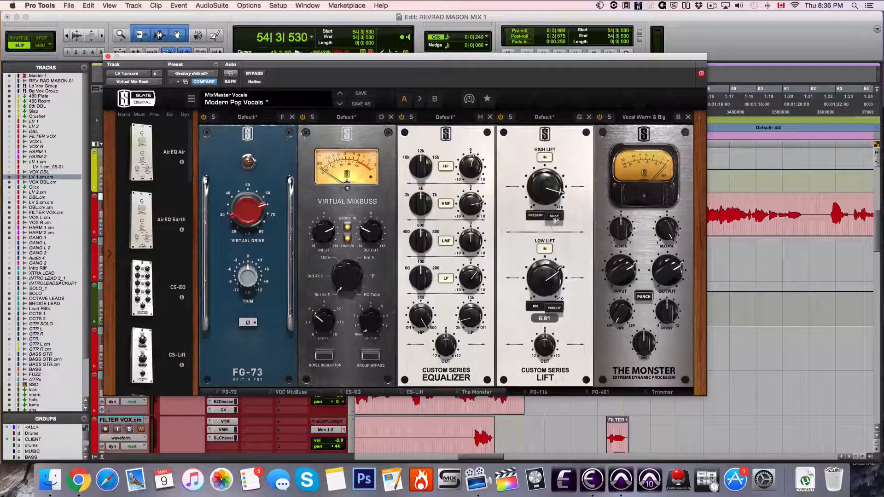
left_click(659, 389)
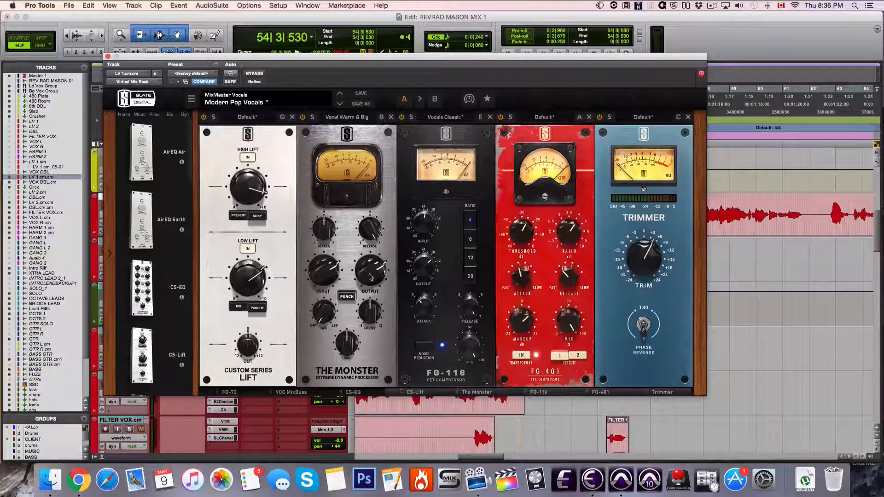
mouse_move(380, 286)
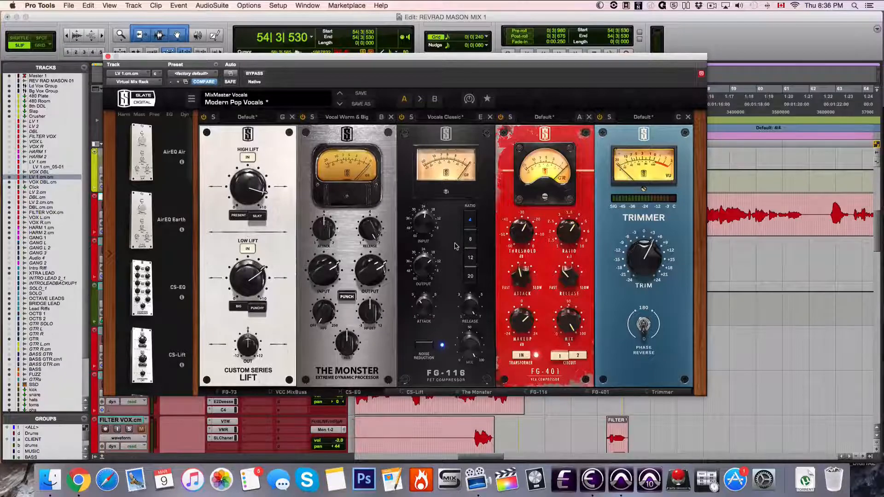
mouse_move(423, 306)
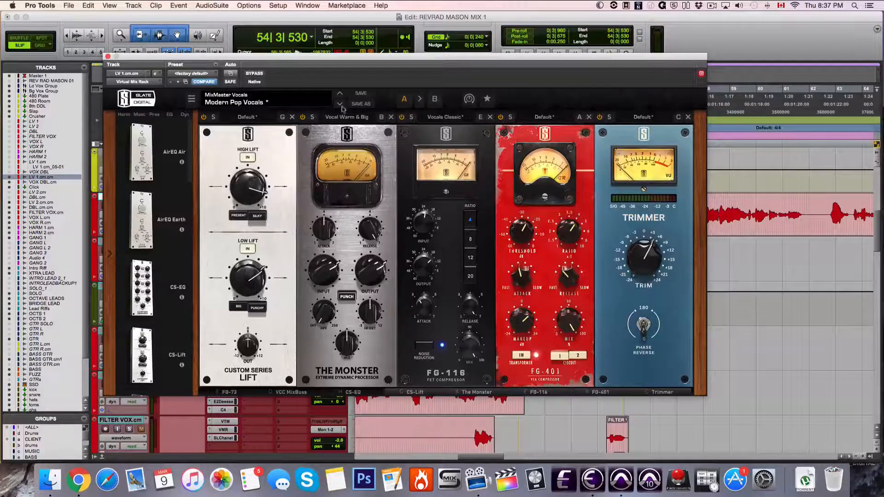
Step: Play LV 1.cm.cm from about bar 54, comparing the Virtual Mix Rack bypassed and active, then stop playback and close the plug-in
left_click(255, 74)
key("space")
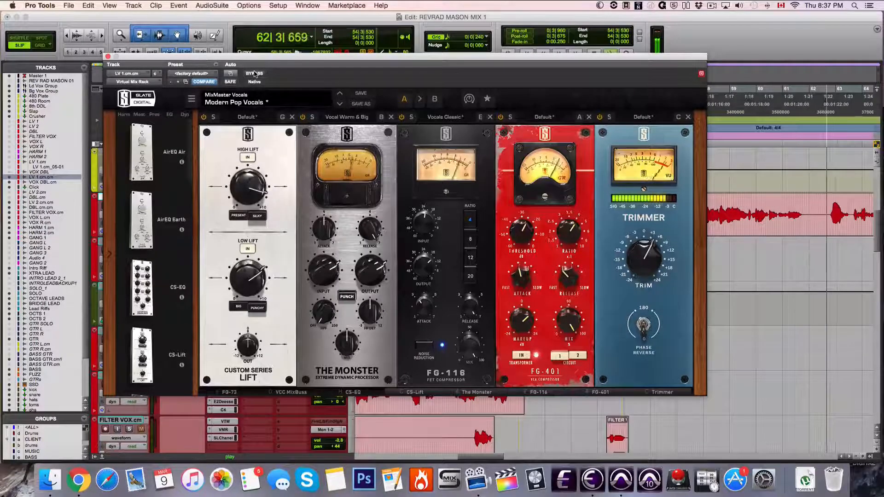
left_click(254, 74)
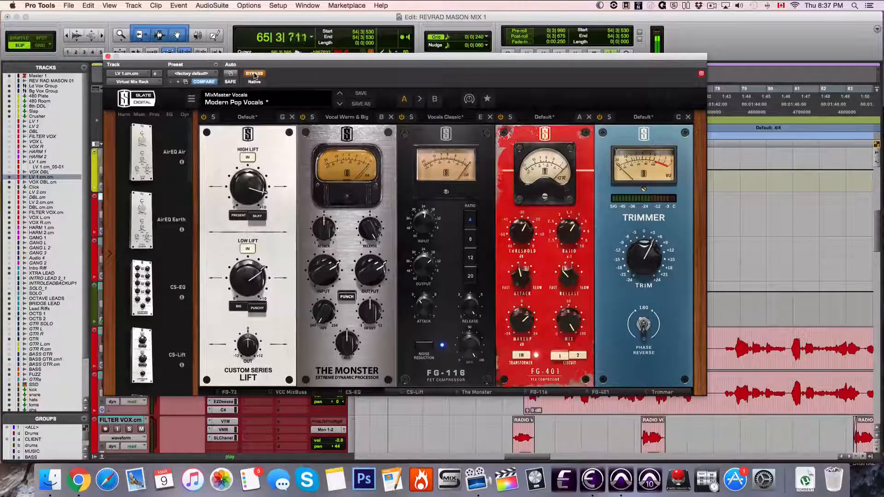
left_click(254, 73)
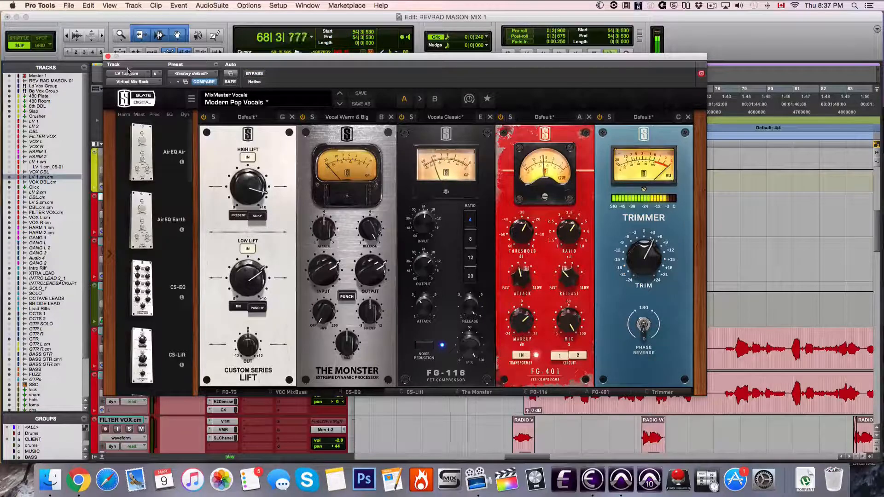
key("space")
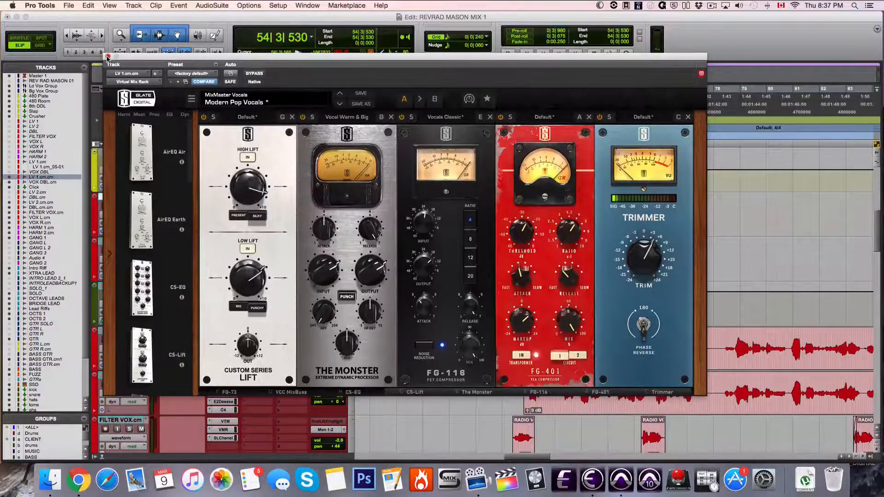
left_click(107, 57)
Step: Separate the LV 1.cm.cm clip at about bar 54, beat 4, with the track's C4 multiband processor open
scroll(288, 256, "left", 5)
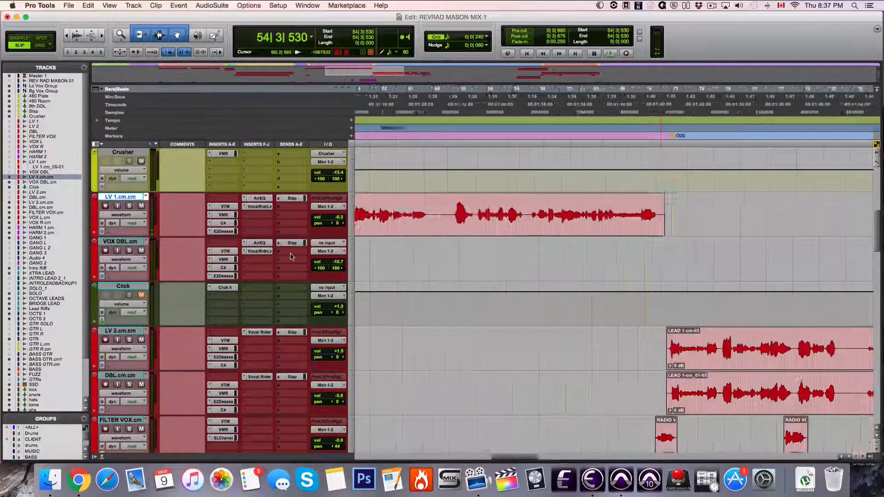
scroll(281, 257, "up", 1)
left_click(412, 251)
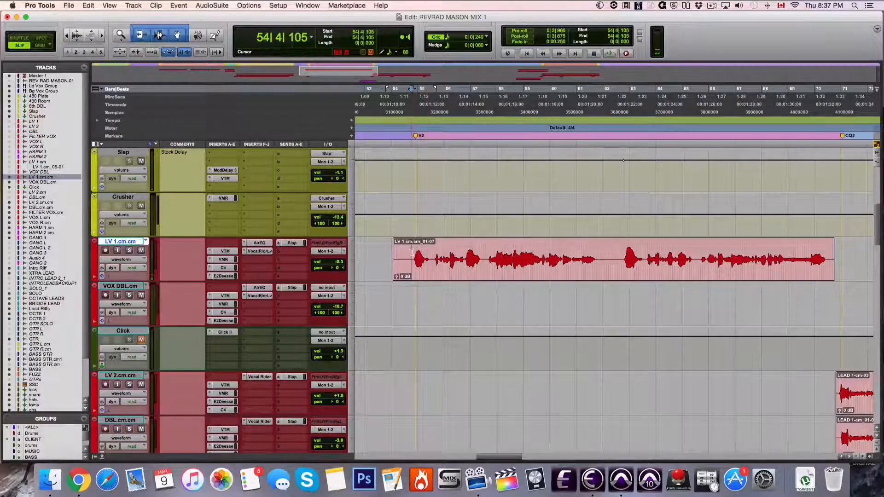
left_click(224, 267)
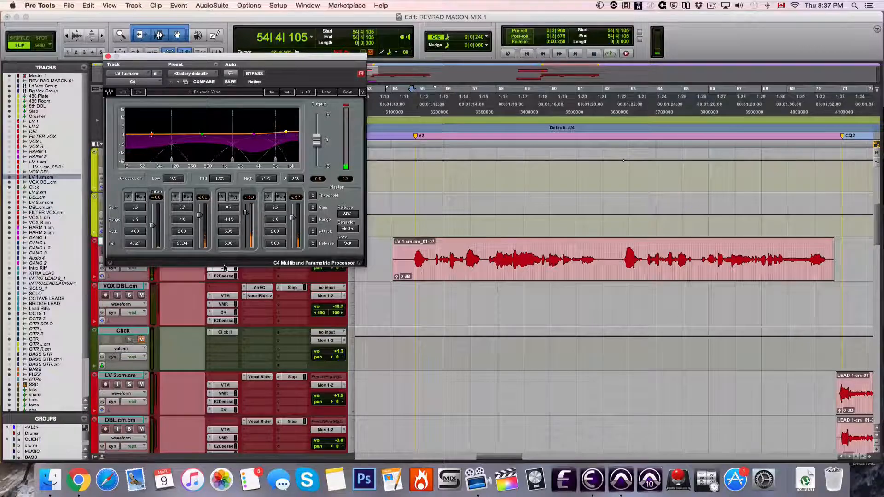
key("super+e")
Step: Play the vocal from about bar 54, beat 4, to watch C4 working, then stop playback and close the plug-in
key("space")
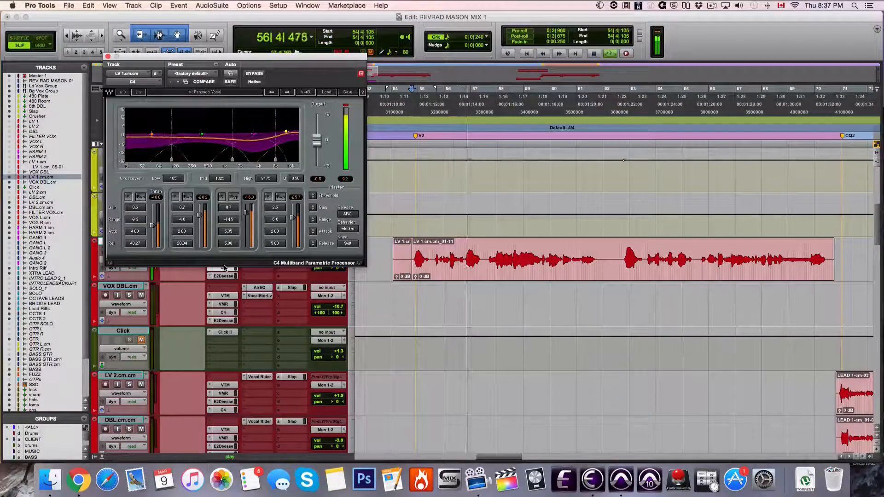
key("space")
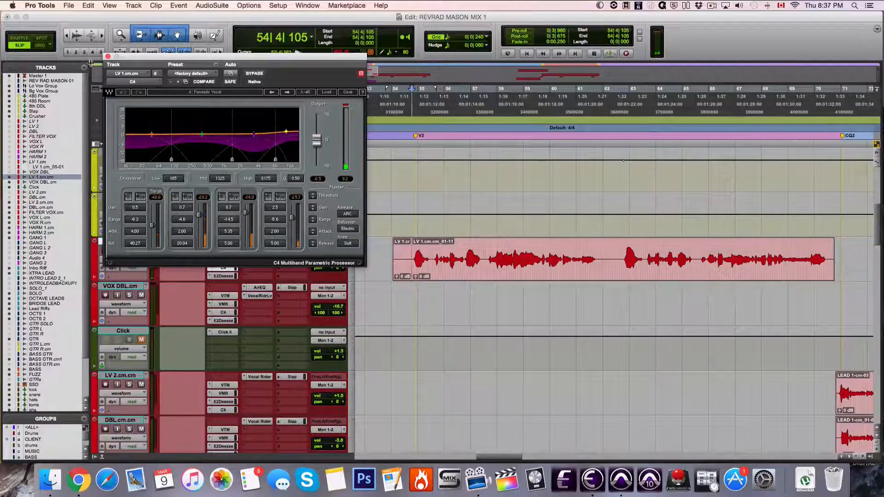
left_click(108, 56)
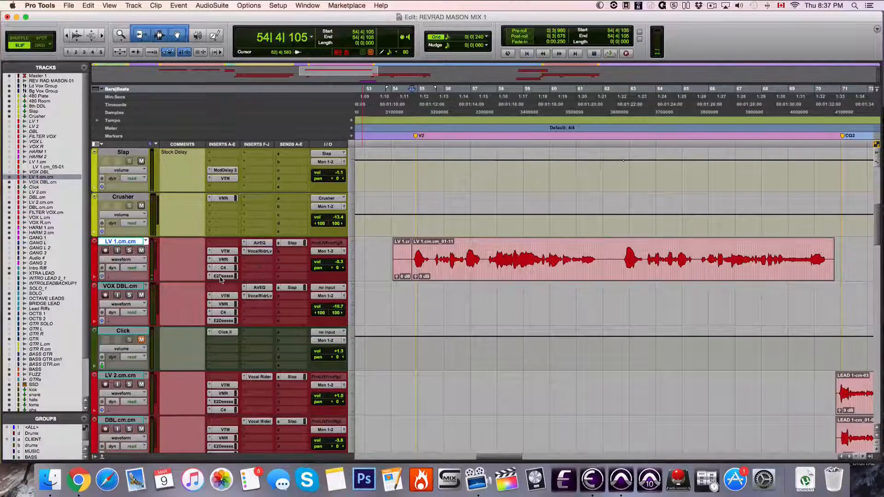
Step: Inspect the E2Deesser, AirEQ and Vocal Rider Live plug-ins on LV 1.cm.cm one after another, closing each
left_click(221, 276)
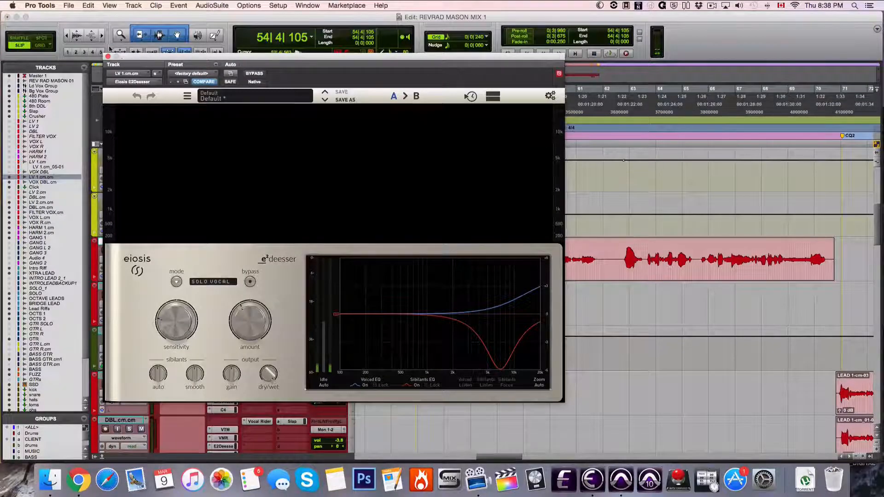
left_click(107, 56)
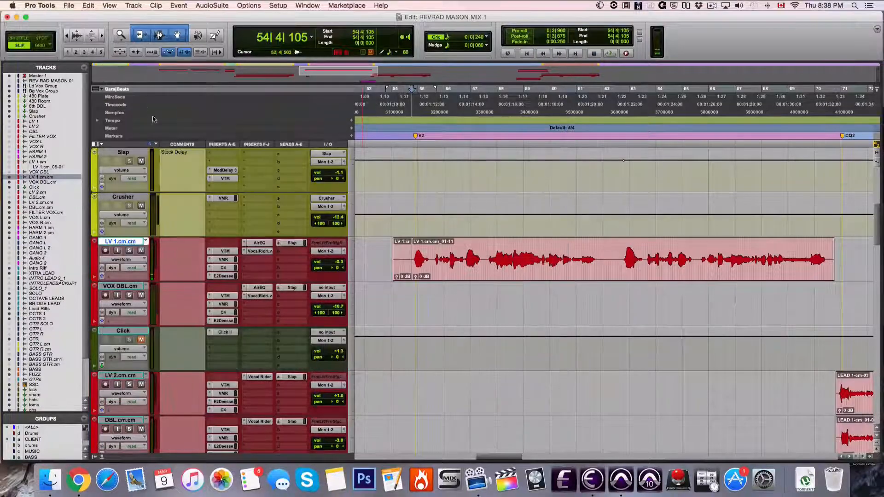
left_click(256, 243)
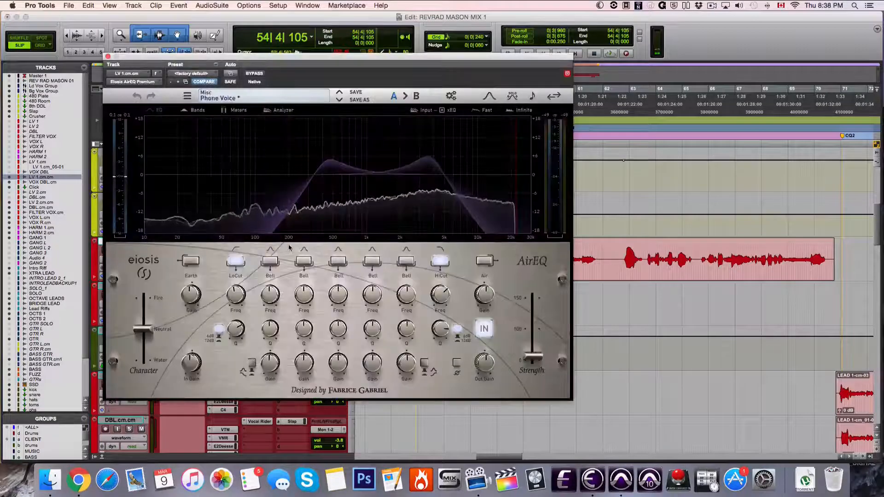
left_click(108, 56)
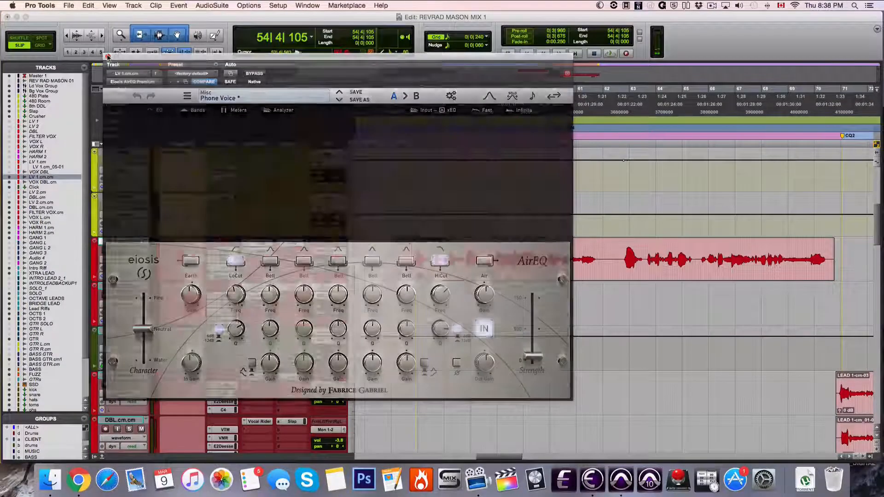
left_click(254, 252)
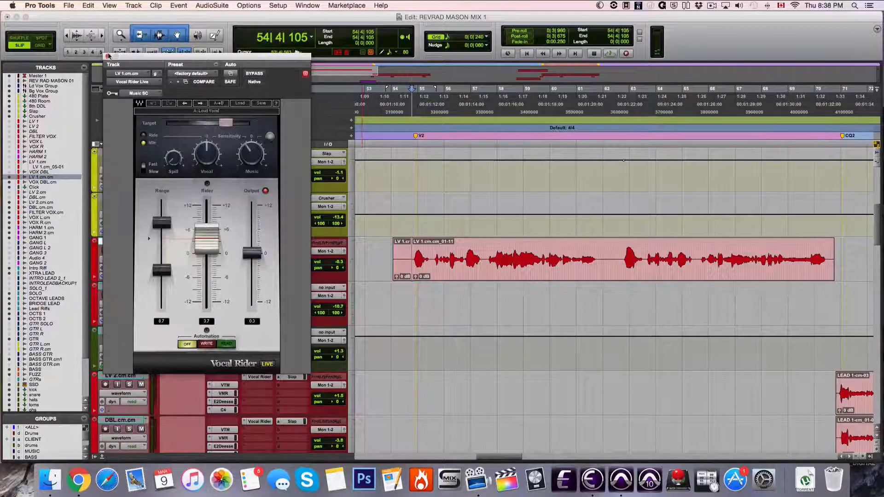
left_click(108, 55)
Step: Locate the GANG 1 background vocal track and its clips across the song, and open its CLA Vocals plug-in
scroll(478, 292, "down", 10)
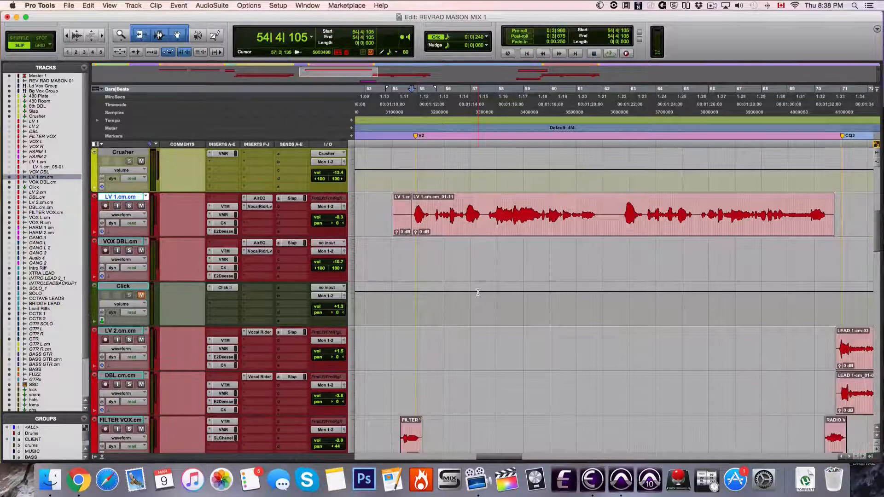
scroll(478, 291, "down", 1)
scroll(478, 292, "up", 2)
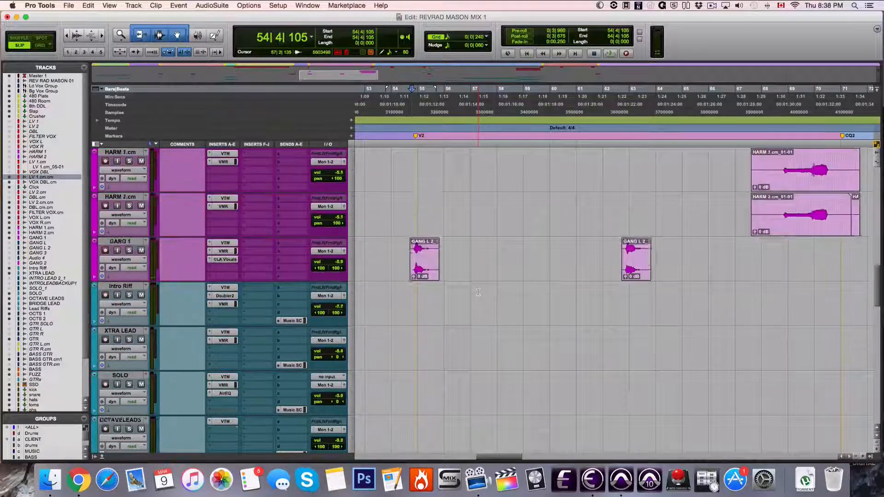
key("r")
key("r")
scroll(477, 292, "right", 2)
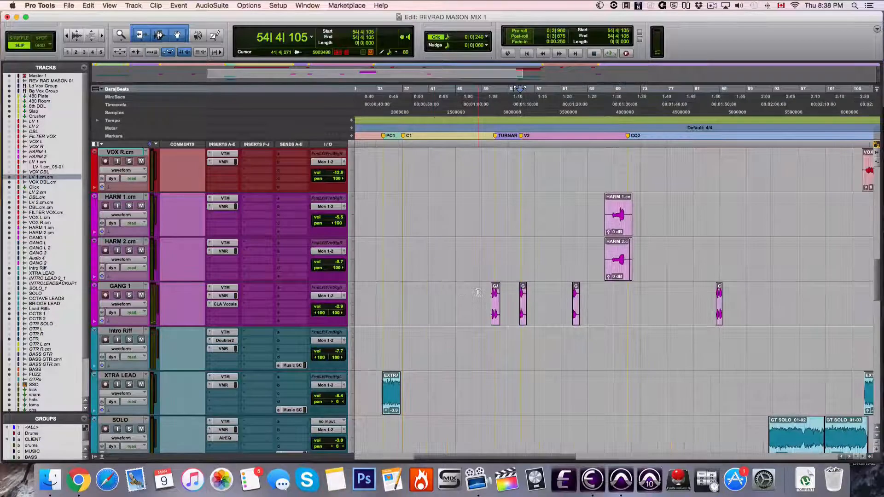
scroll(478, 292, "left", 4)
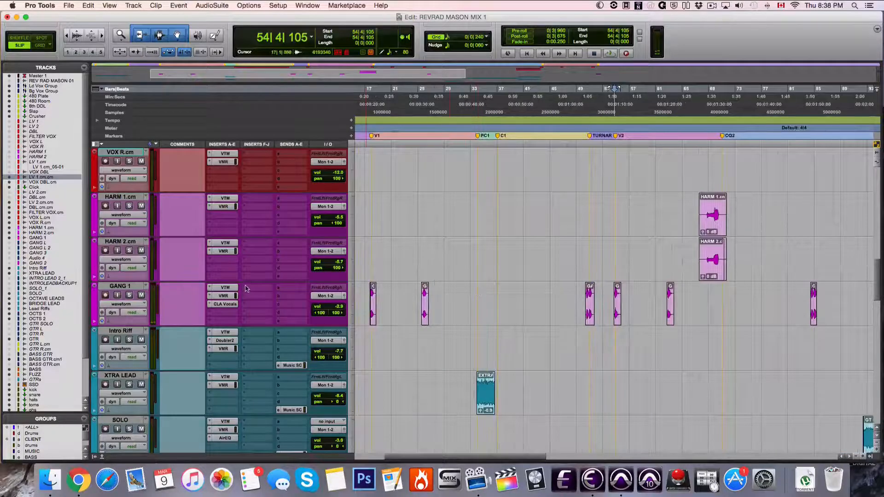
left_click(231, 304)
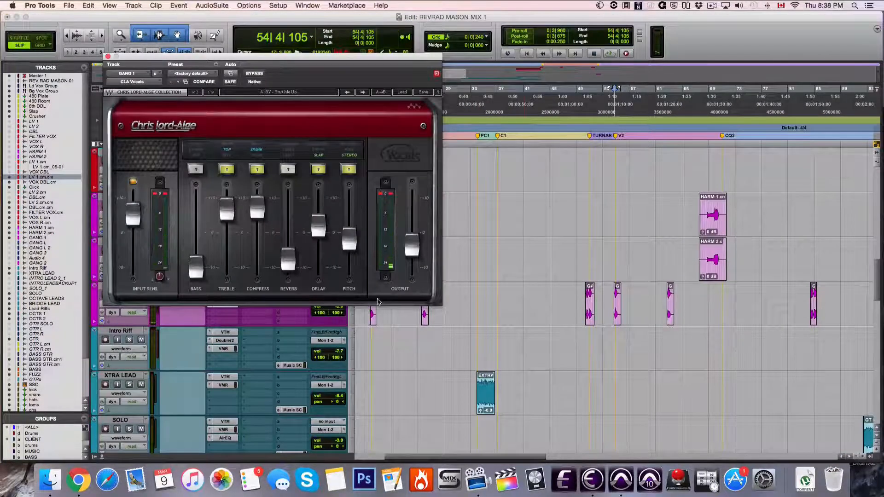
Step: Play the gang vocals from about bar 49, beat 4, through CLA Vocals, then stop, close it and check GANG 1's Virtual Mix Rack
left_click(581, 297)
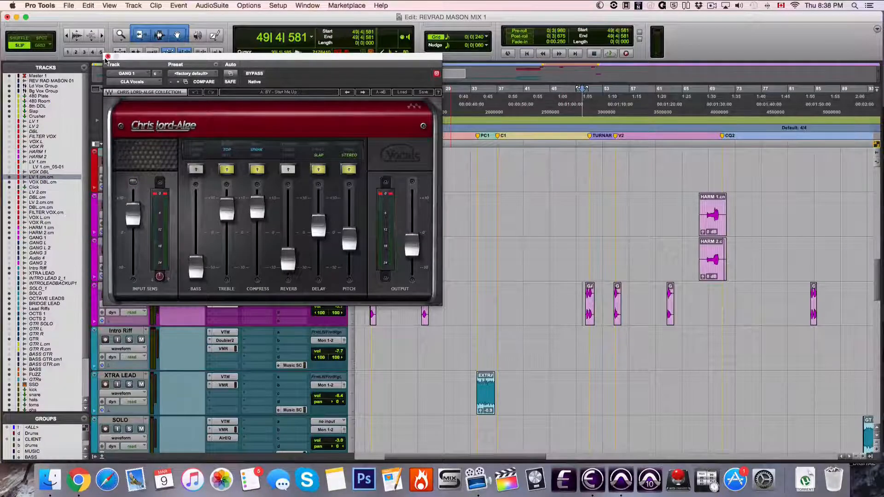
key("space")
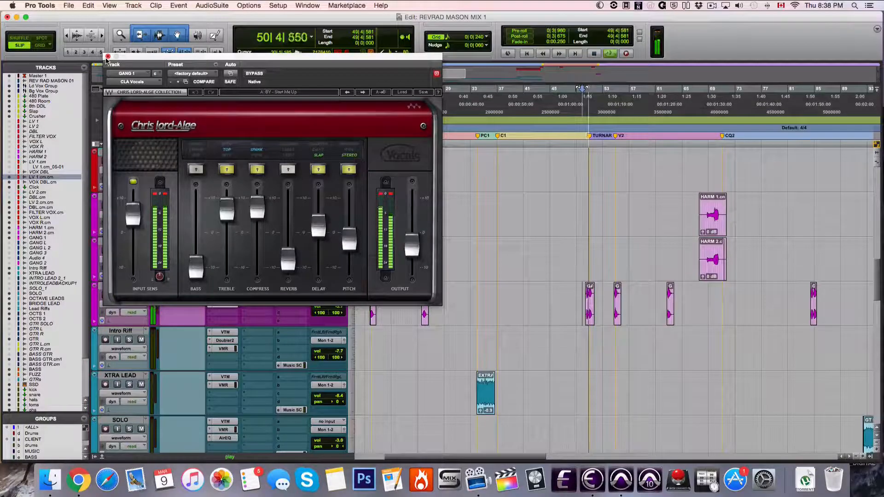
key("space")
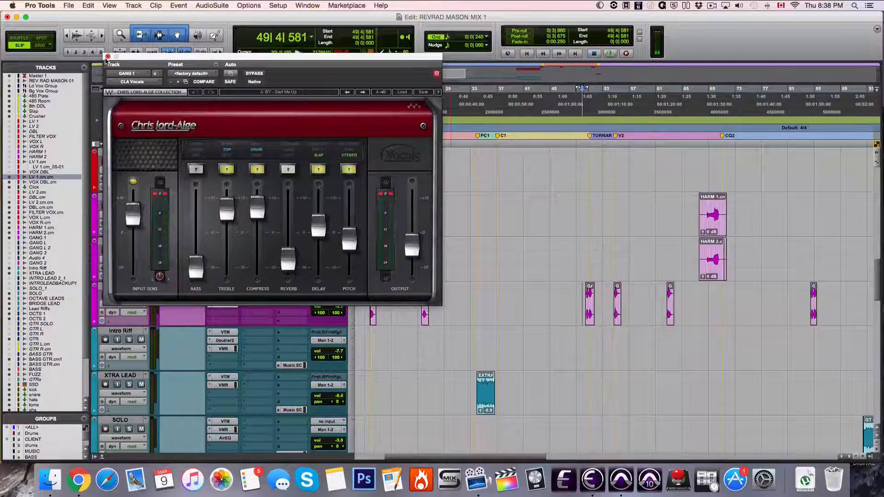
left_click(107, 56)
left_click(223, 296)
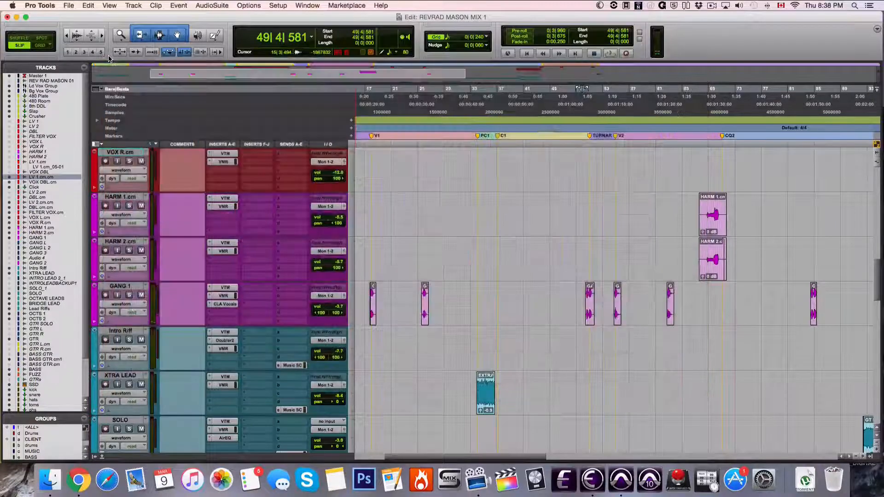
left_click(109, 57)
Step: Look over the bass, drum and vocal tracks, then show the whole song arrangement with the Master 1 track first
scroll(359, 220, "down", 15)
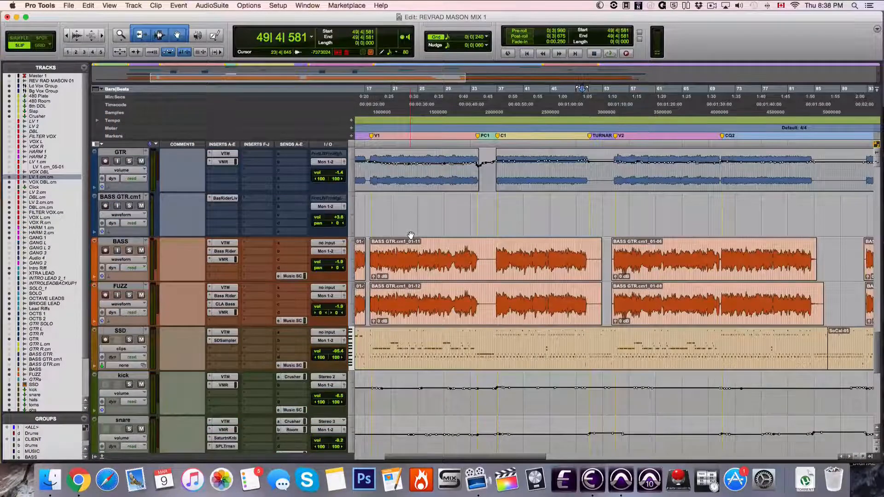
scroll(410, 235, "up", 15)
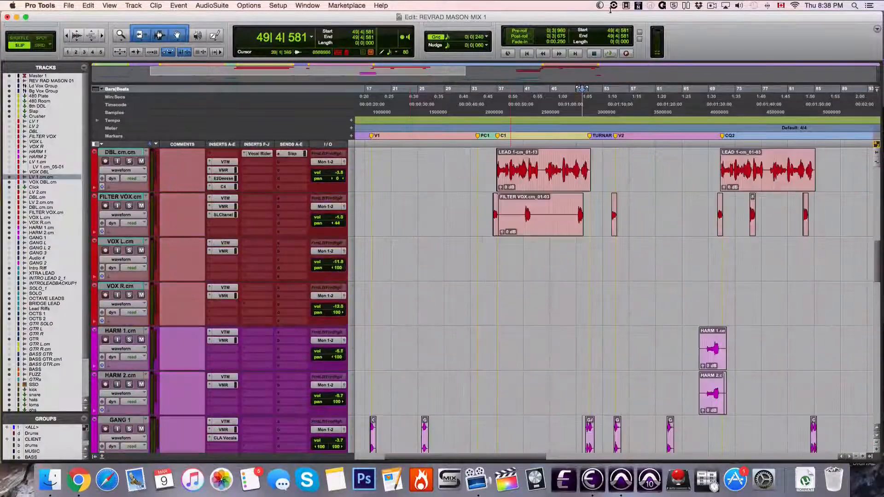
left_click(712, 6)
left_click(704, 49)
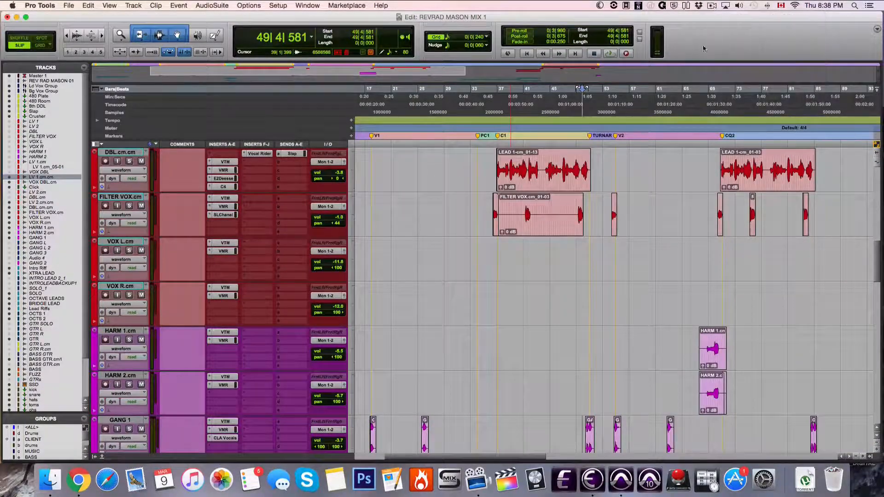
scroll(586, 215, "up", 10)
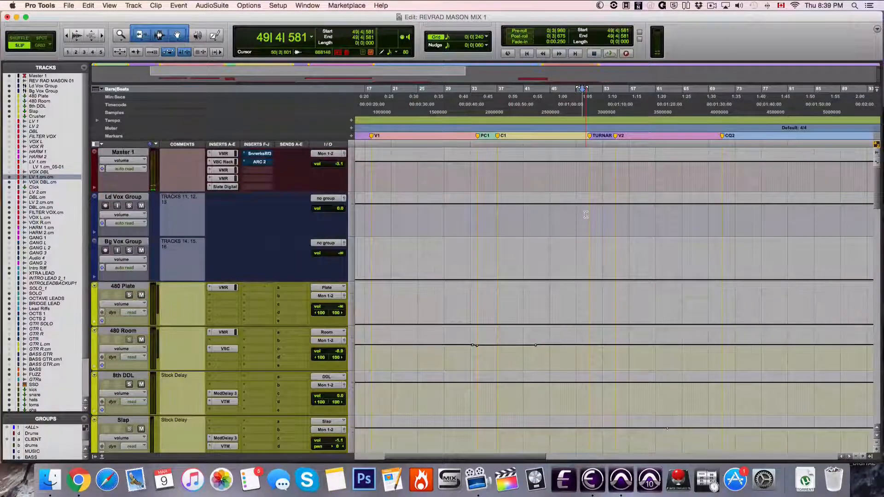
key("r")
key("r")
key("r")
key("t")
key("t")
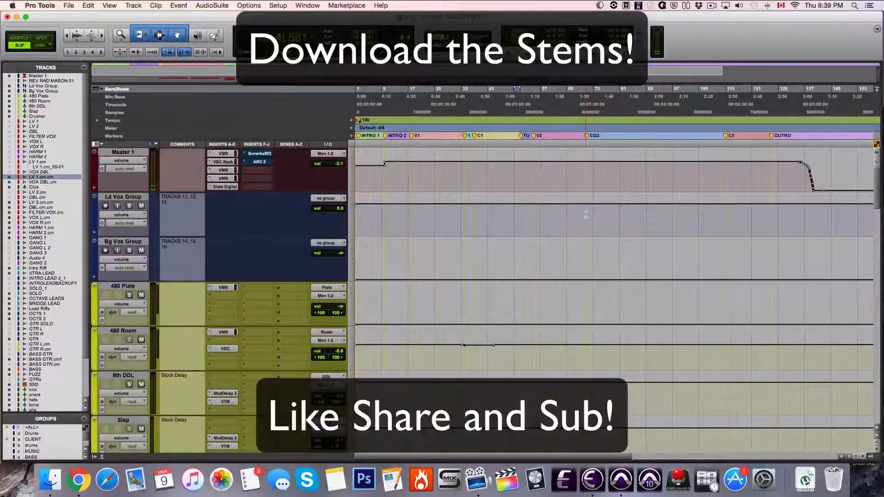